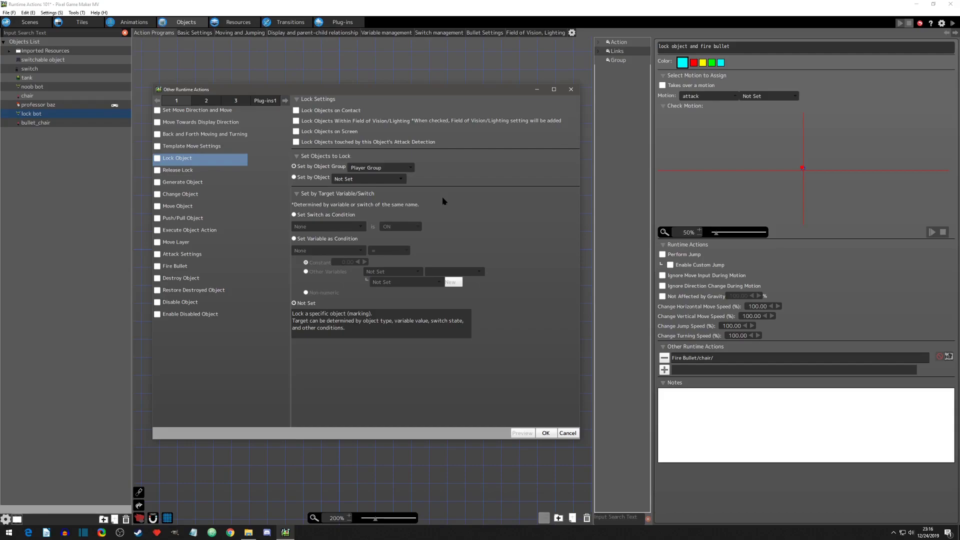
Step: Review the Lock Object, Release Lock, Template Move and Push/Pull runtime action options, and the settings of the lock bot's two actions
click(188, 172)
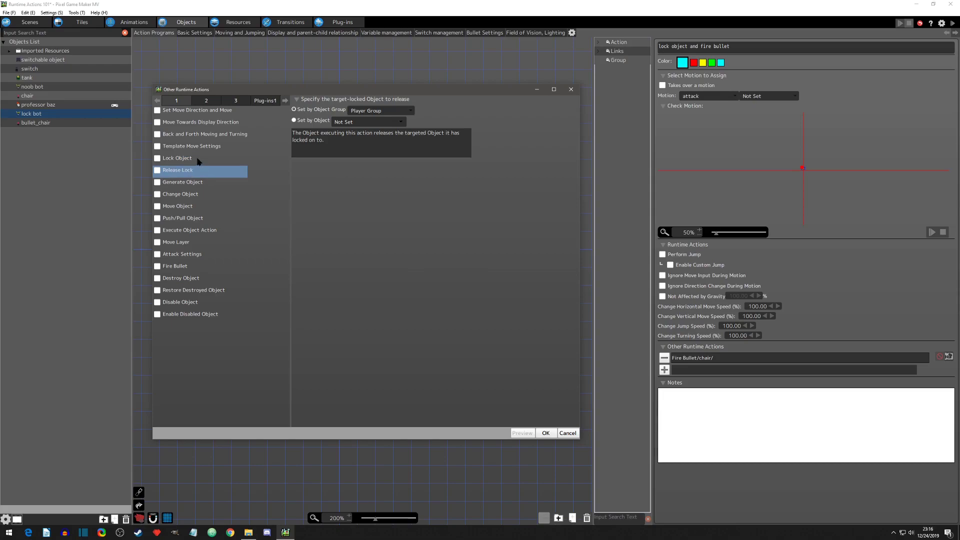
click(189, 160)
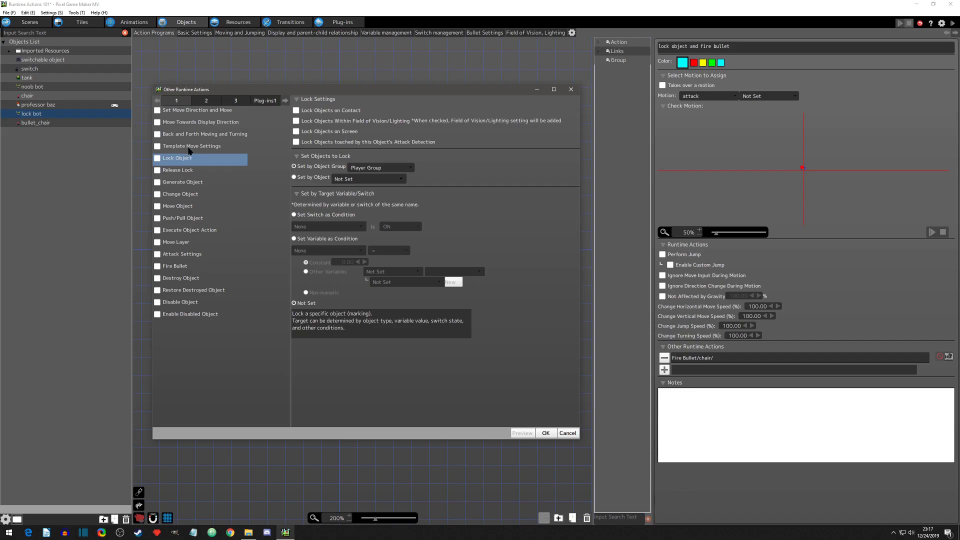
click(209, 148)
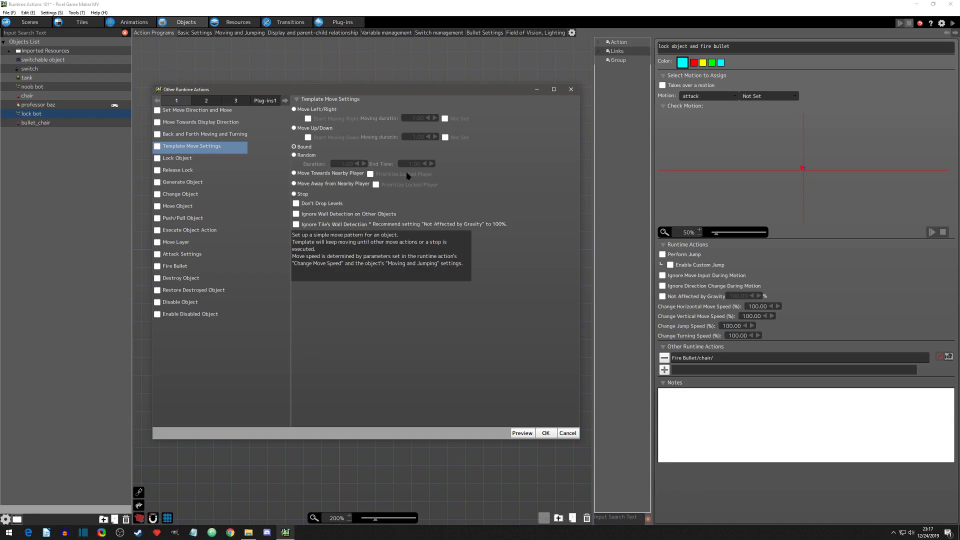
click(190, 220)
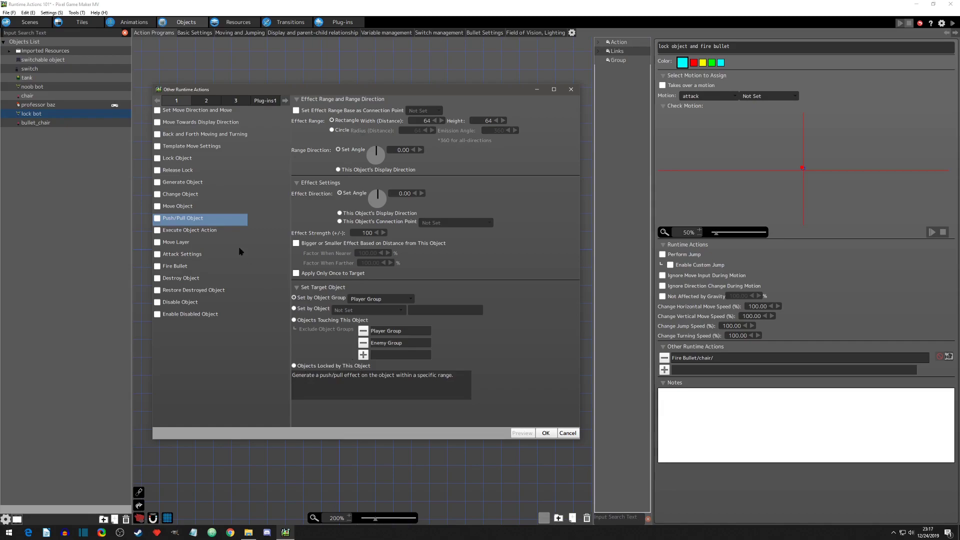
click(176, 159)
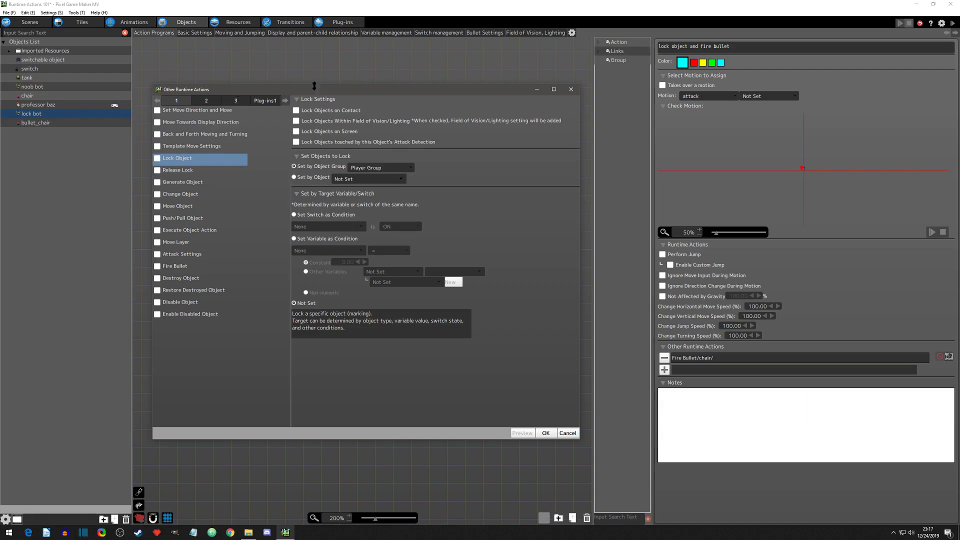
click(572, 90)
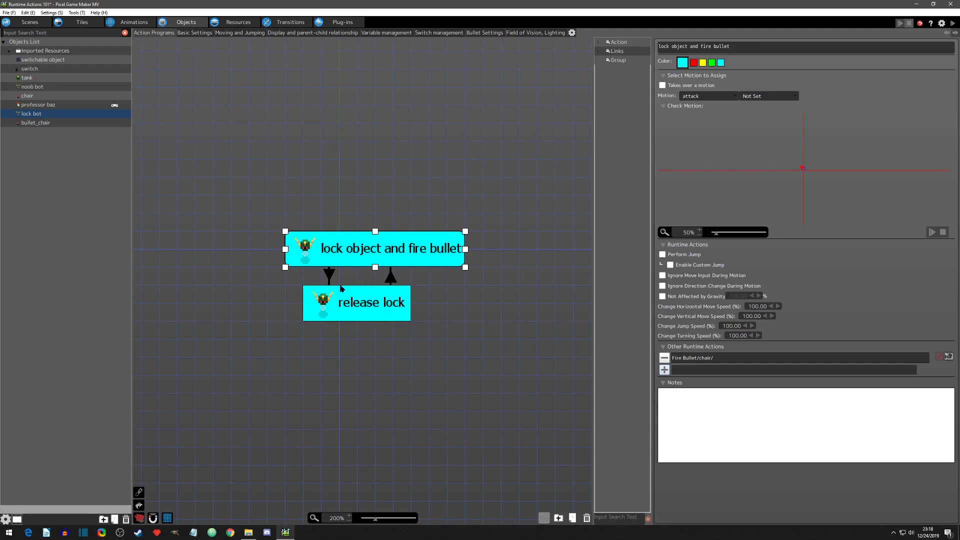
click(357, 309)
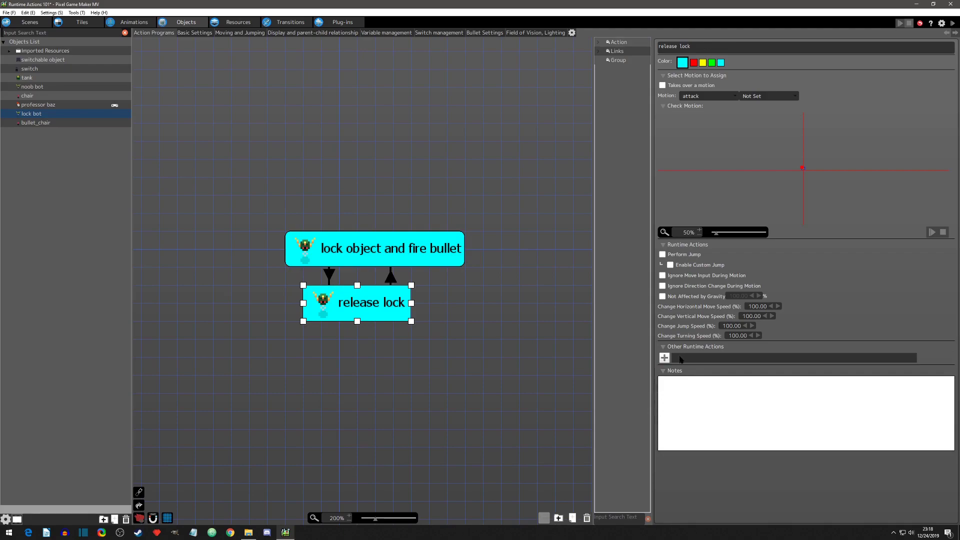
click(392, 258)
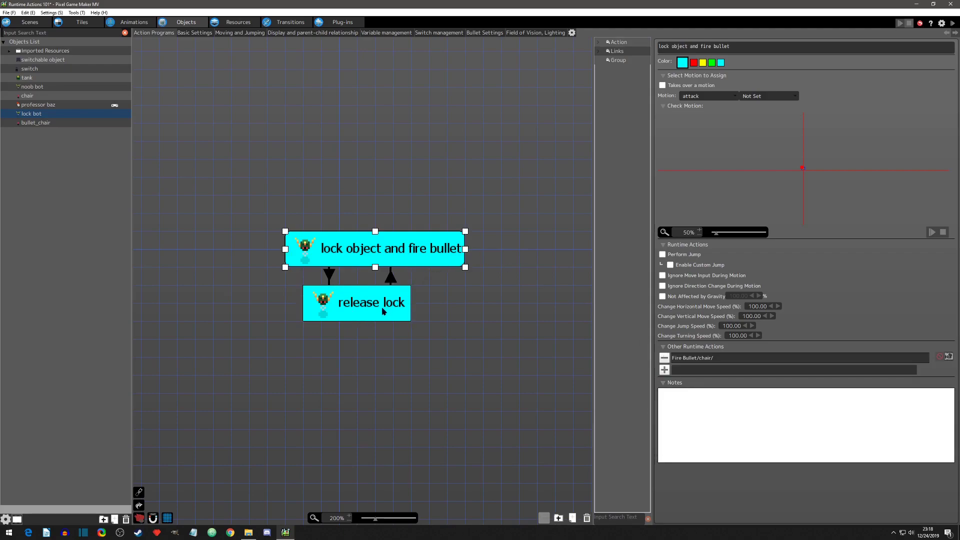
click(383, 310)
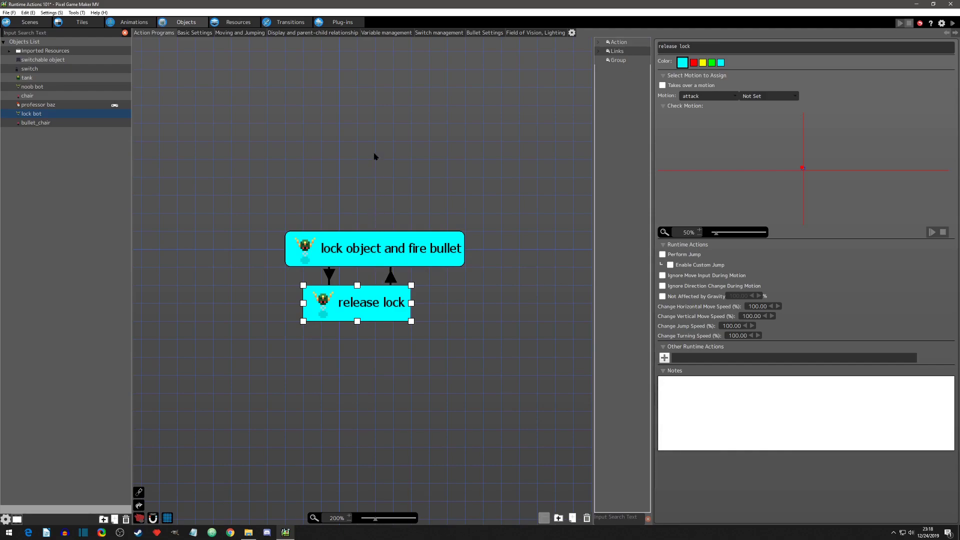
Step: Move professor baz in the scene to X 217, Y 161, inside the red camera frame, and return to the object editor
click(30, 22)
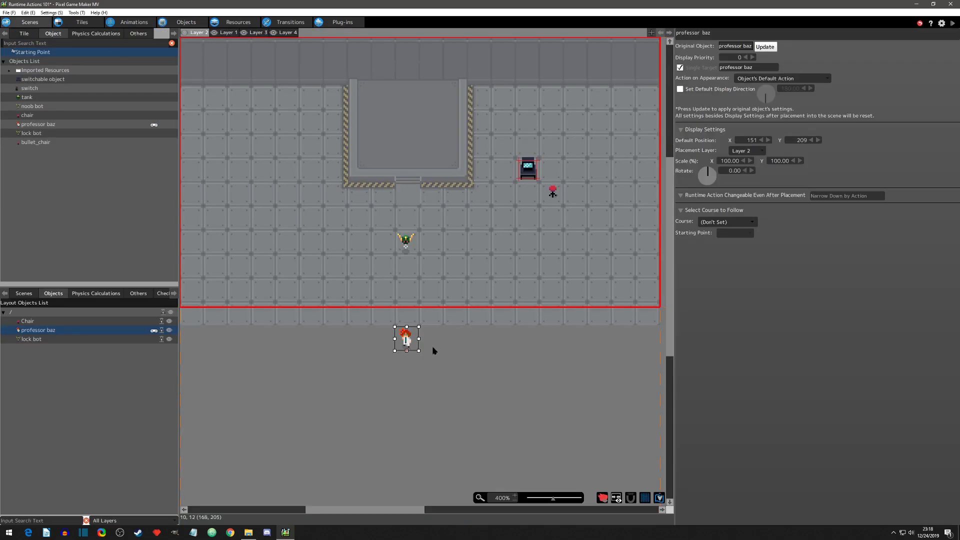
drag(409, 341, 510, 270)
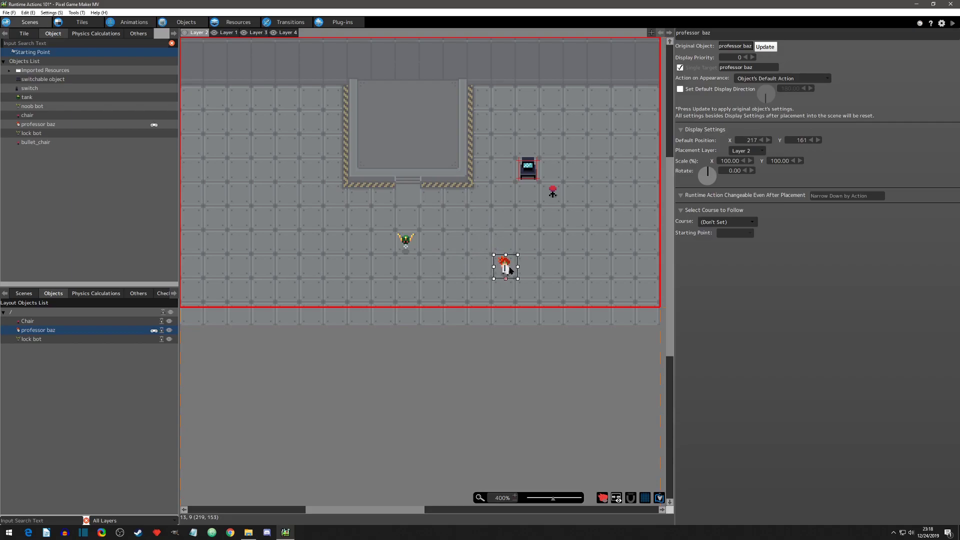
click(185, 24)
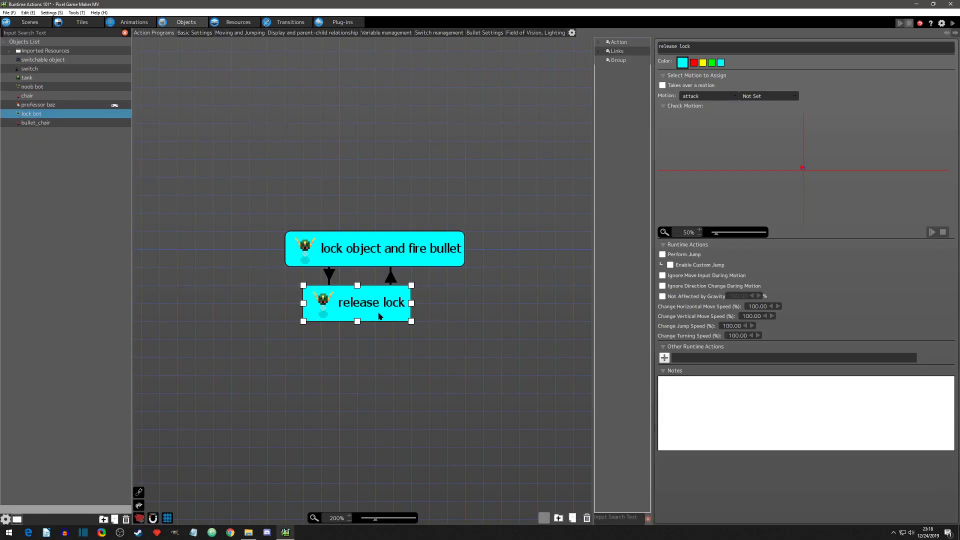
Step: Add a Lock Object runtime action targeting Player Group to "lock object and fire bullet" and place it above Fire Bullet
click(424, 248)
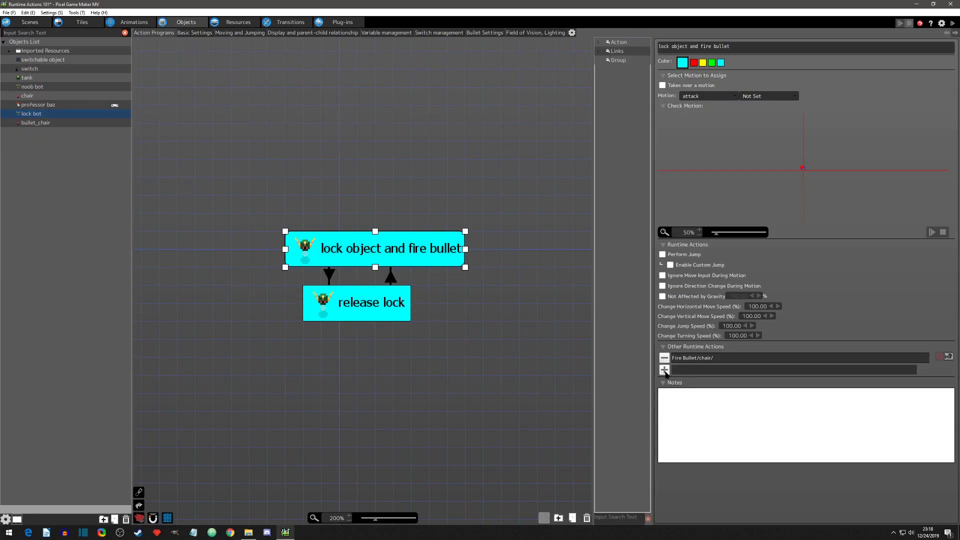
click(664, 370)
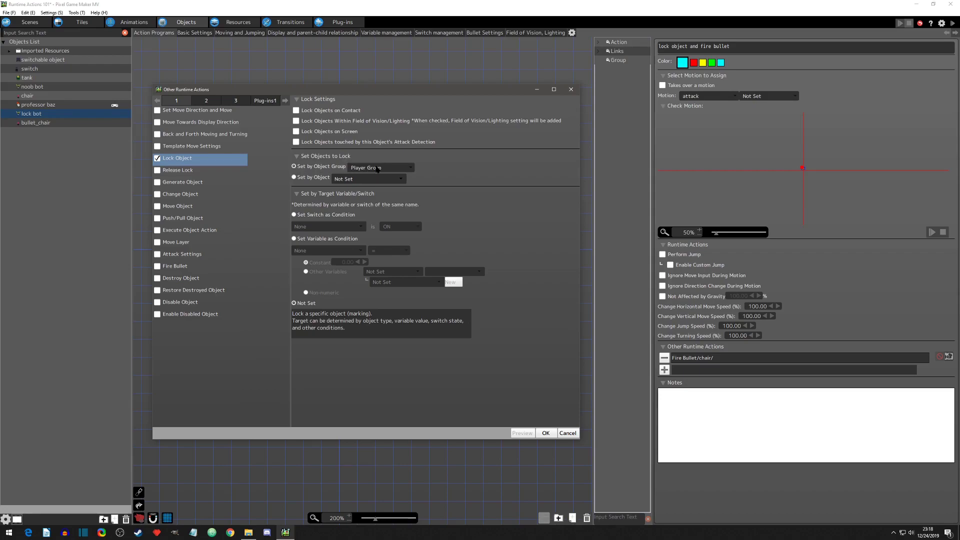
click(410, 169)
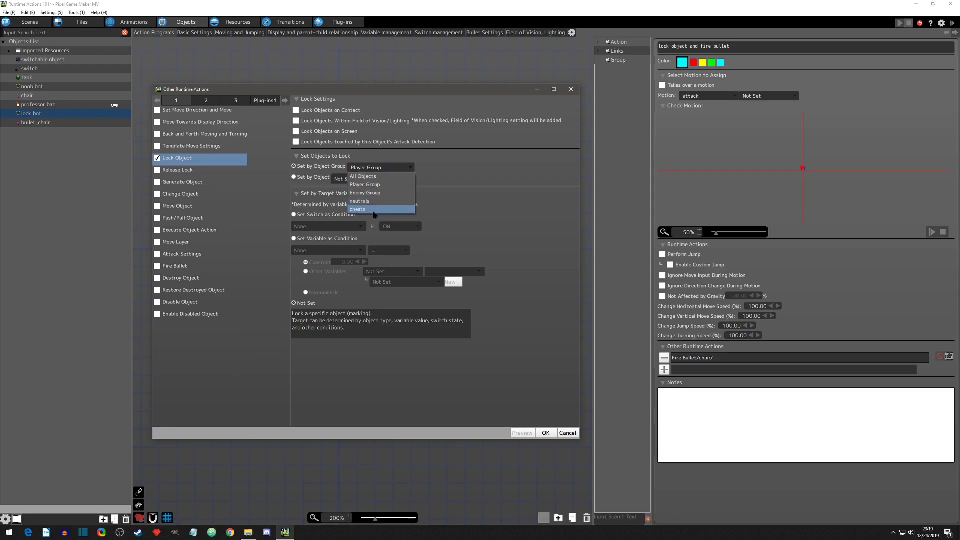
click(374, 185)
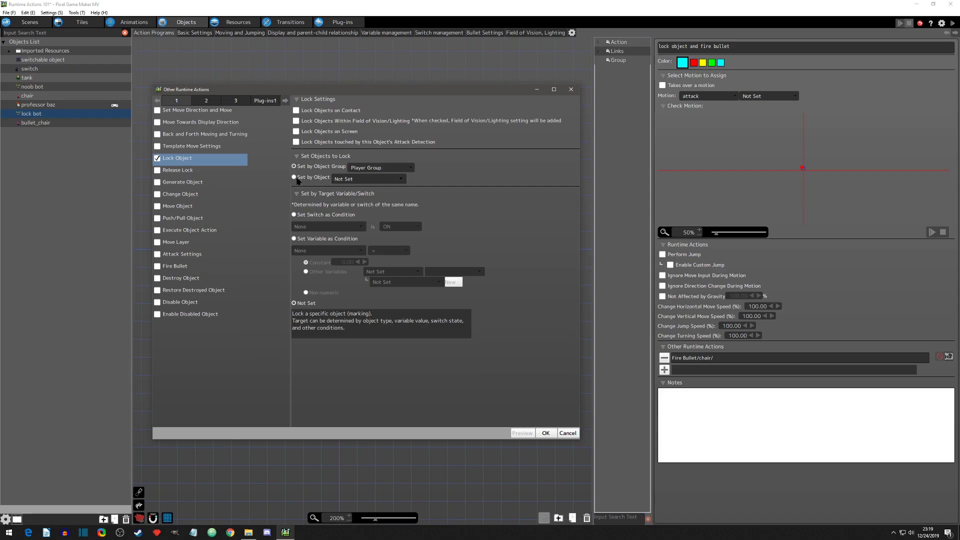
click(356, 180)
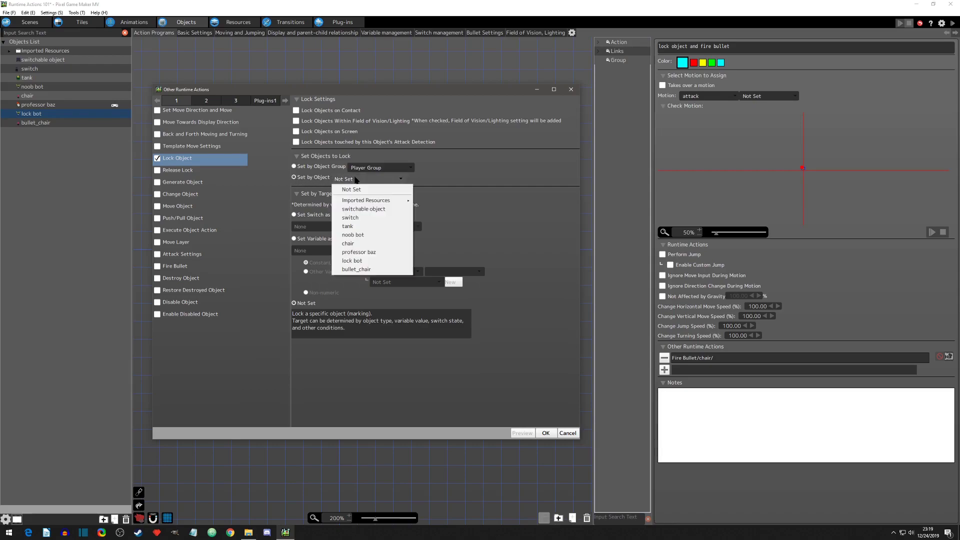
click(295, 169)
click(295, 168)
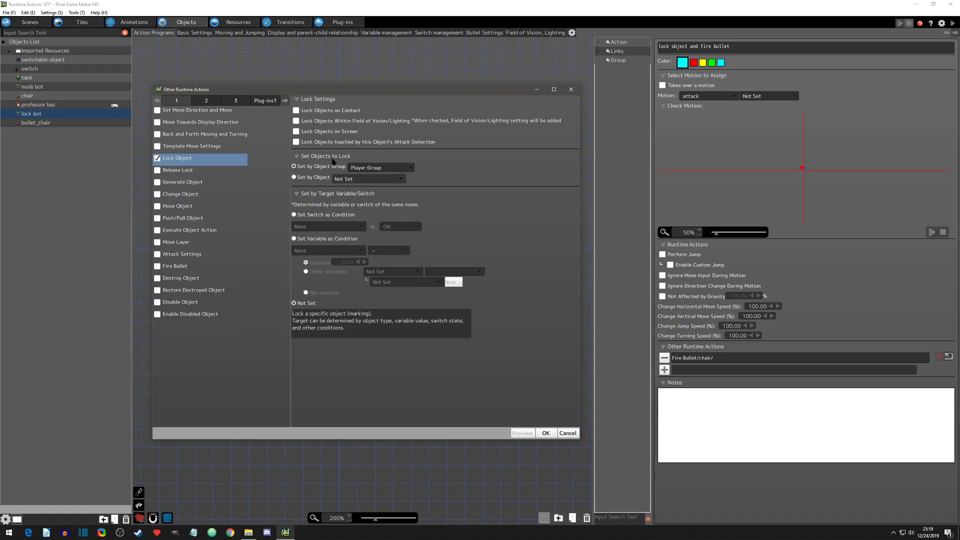
click(546, 433)
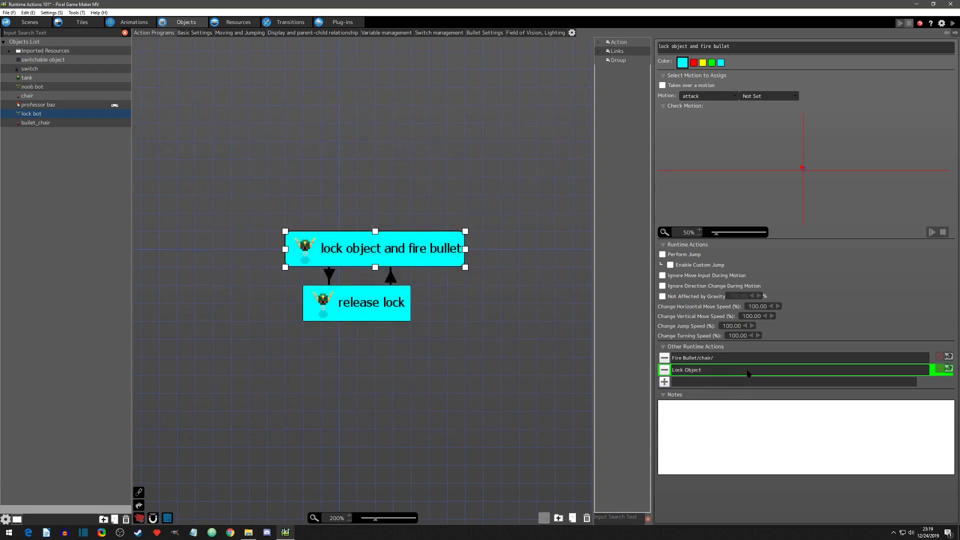
drag(747, 374, 740, 359)
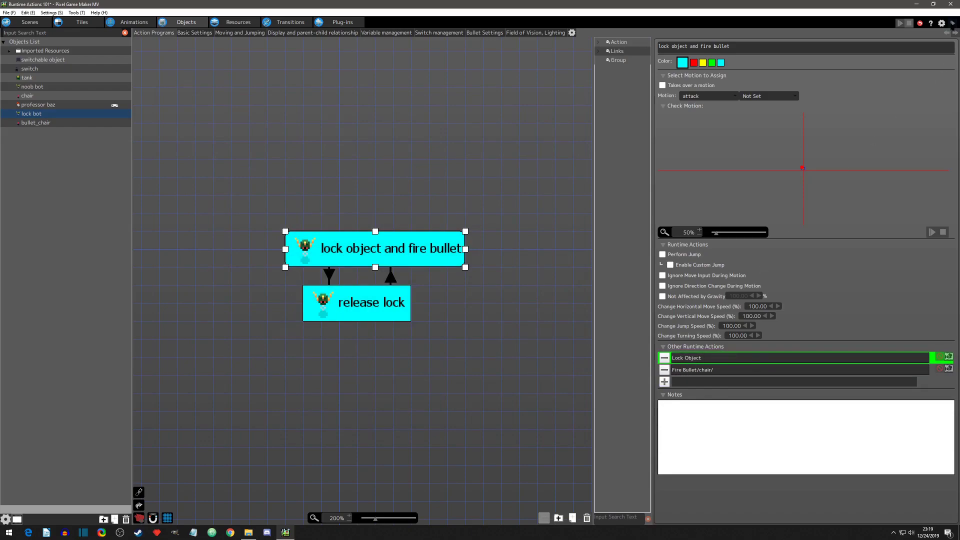
Step: Test-play the game, walking the player back and forth to check how the lock bot reacts, and close the test window
click(951, 23)
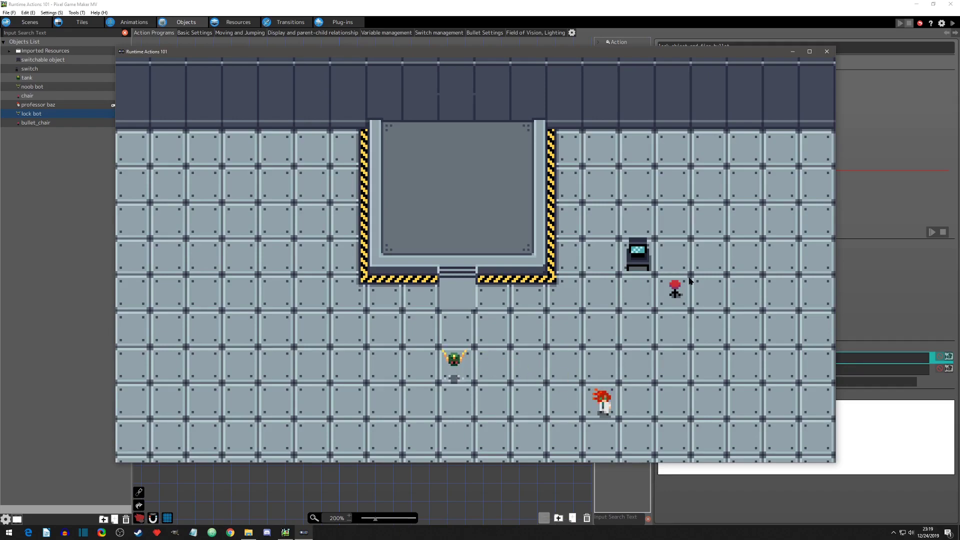
key(Right)
key(Right)
key(Left)
key(Right)
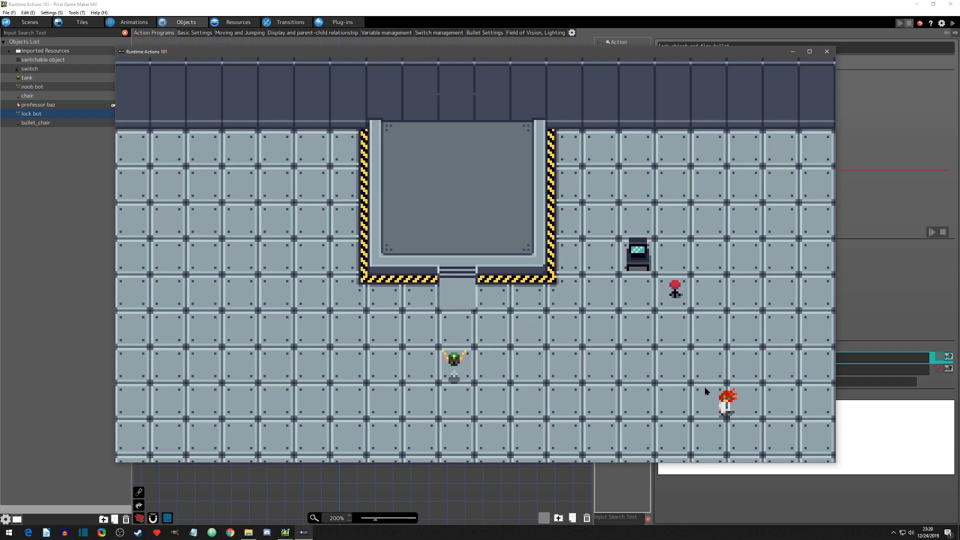
key(a)
key(d)
key(a)
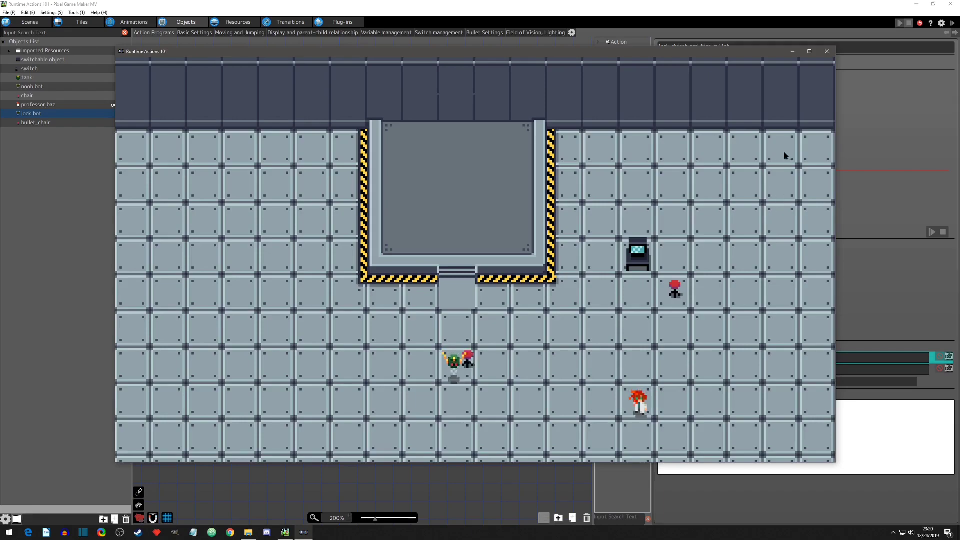
click(826, 52)
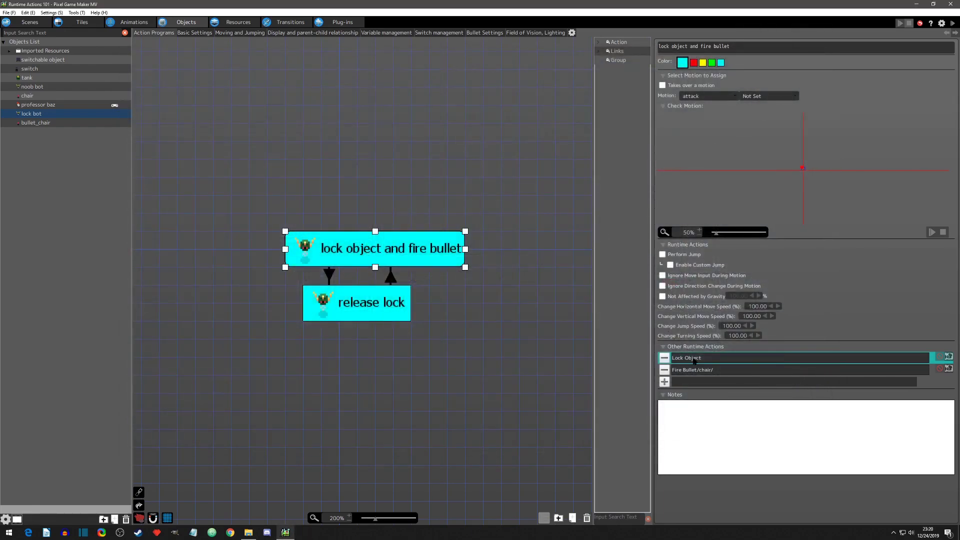
Step: Change the Lock Object action to target by object, with professor baz as the object to lock
double_click(694, 358)
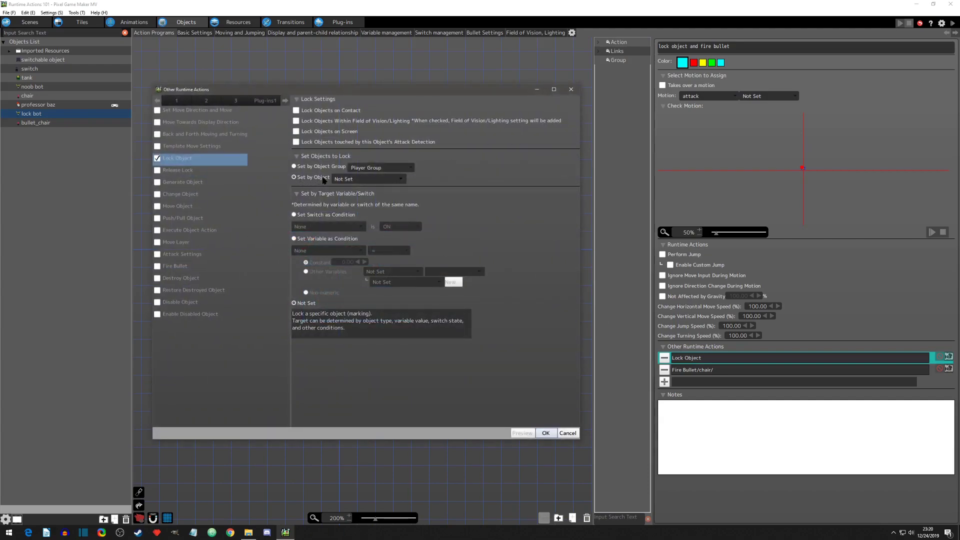
click(355, 178)
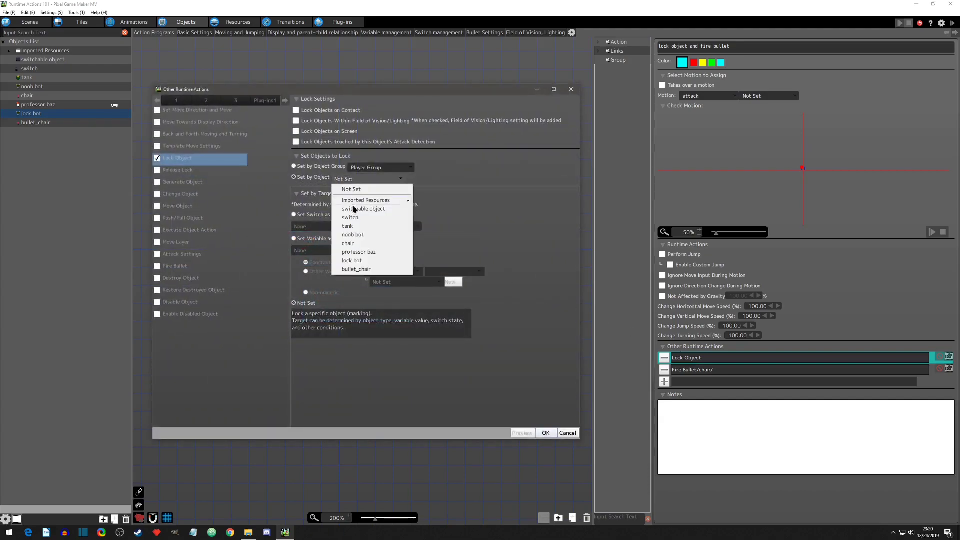
click(353, 253)
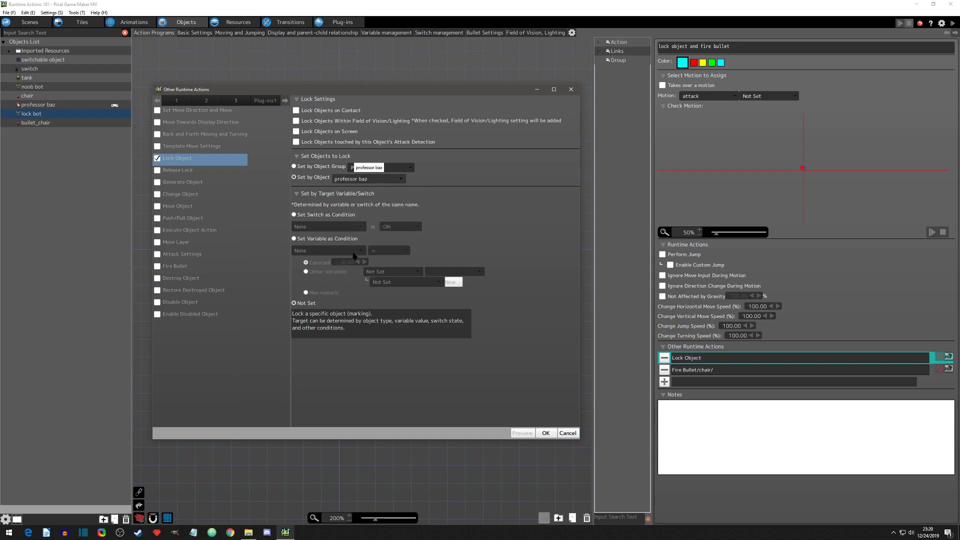
click(549, 433)
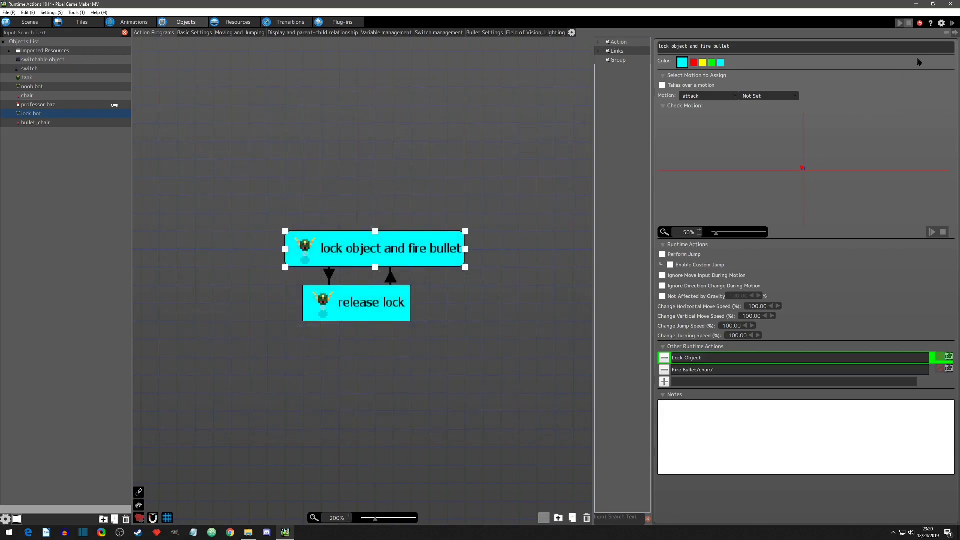
Step: Test-play the professor baz lock while walking the player right, up and down, and close the test window
click(951, 23)
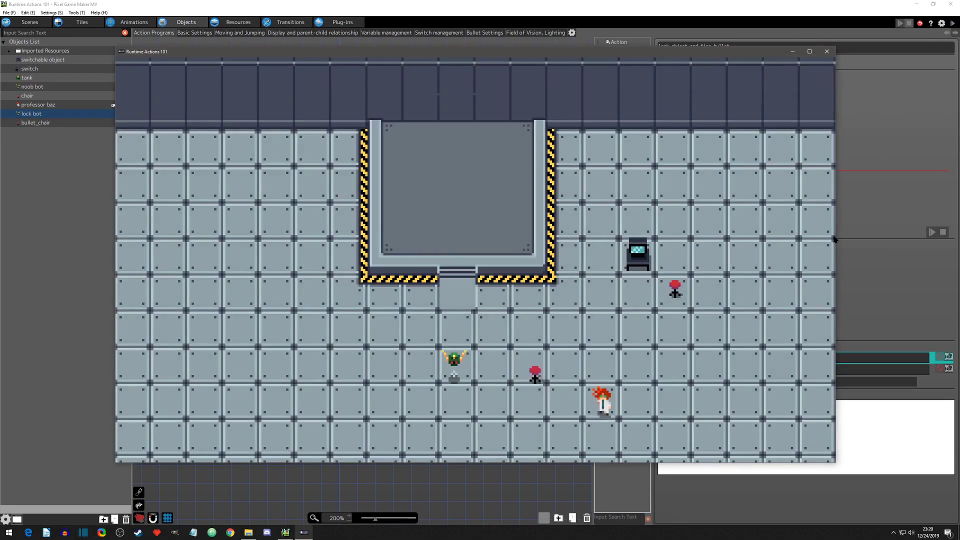
key(d)
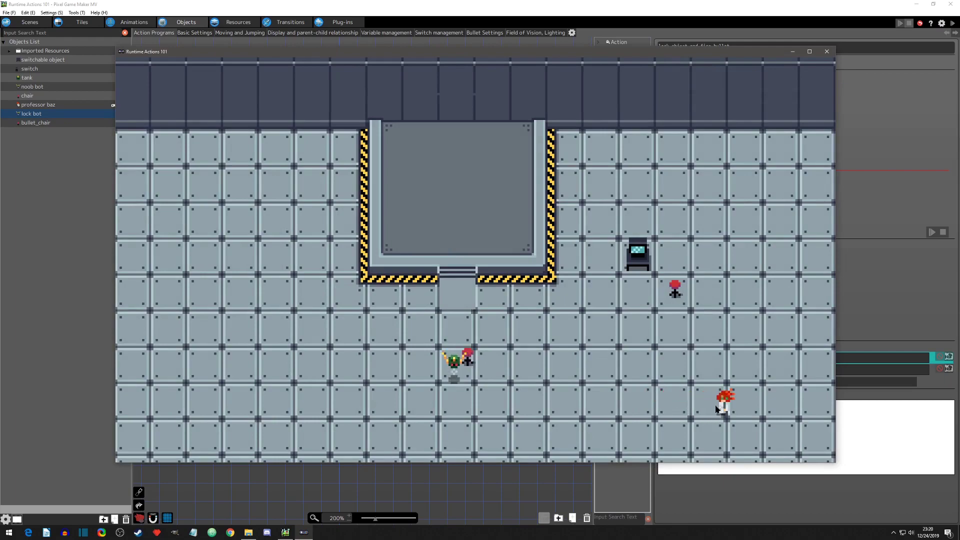
key(w)
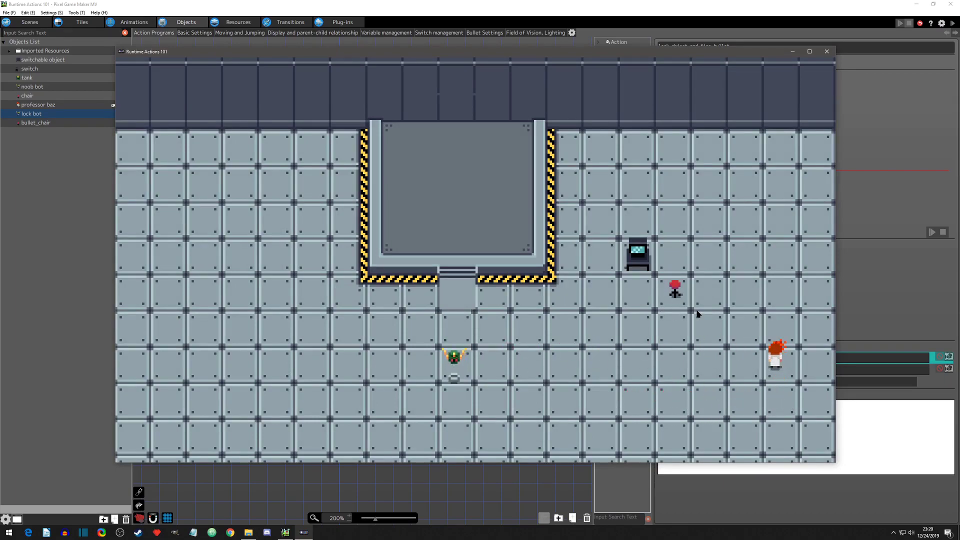
key(s)
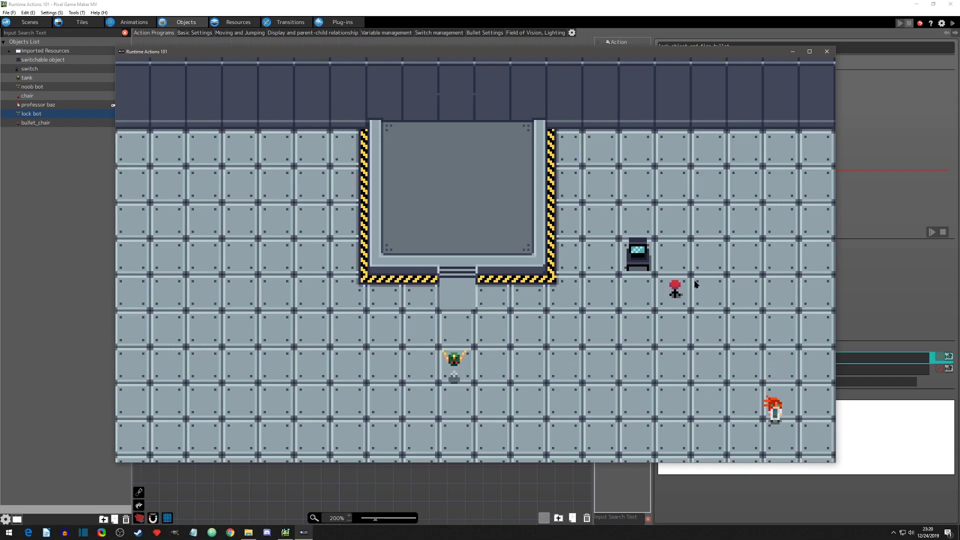
click(826, 52)
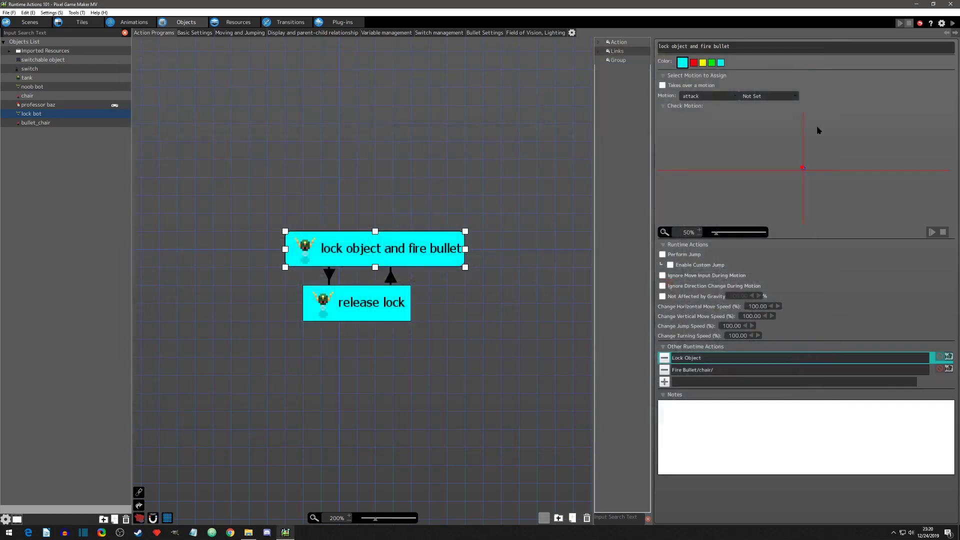
Step: Set the Lock Object action to target Player Group by object group and enable Lock Objects on Contact
double_click(730, 359)
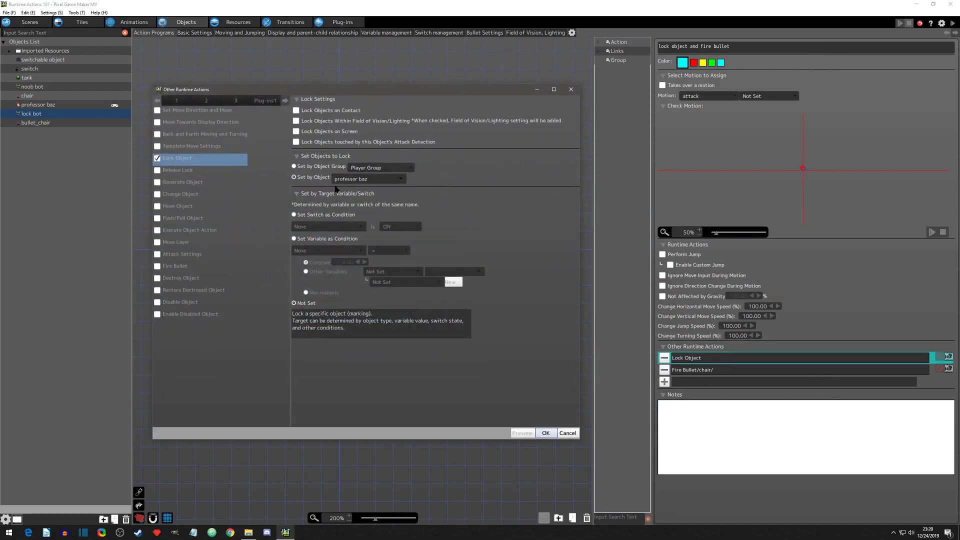
click(295, 166)
click(368, 167)
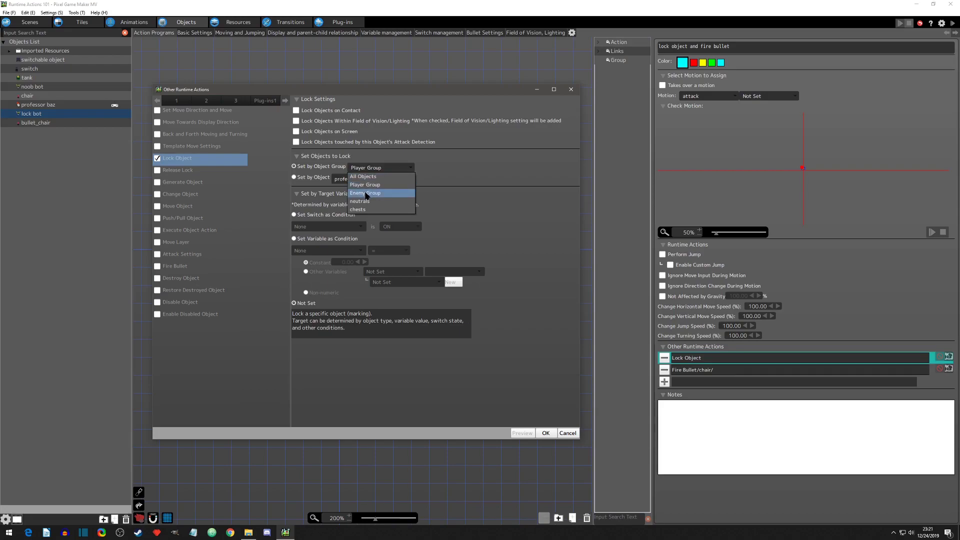
click(367, 186)
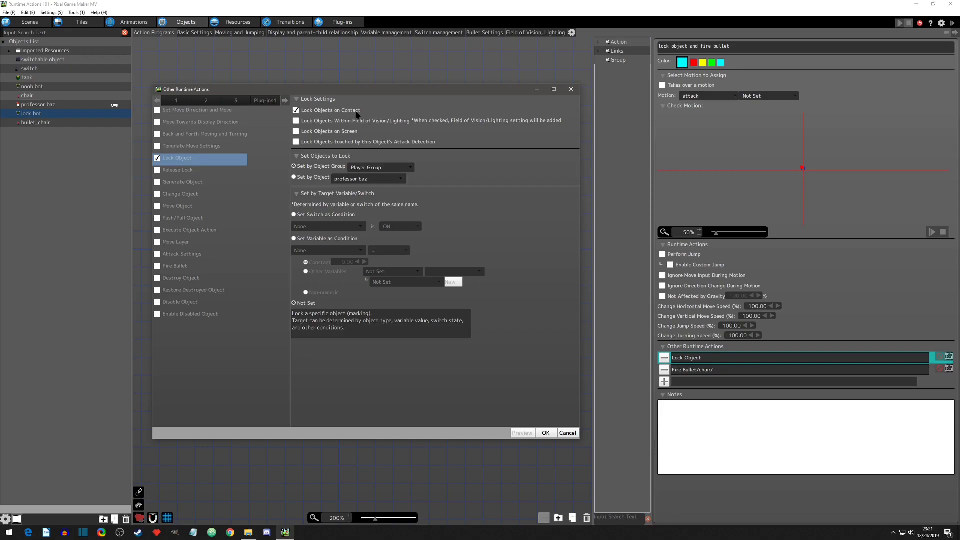
click(545, 433)
Step: Test-play the contact lock with collision detection shown, walking the player over to touch the lock bot
click(952, 23)
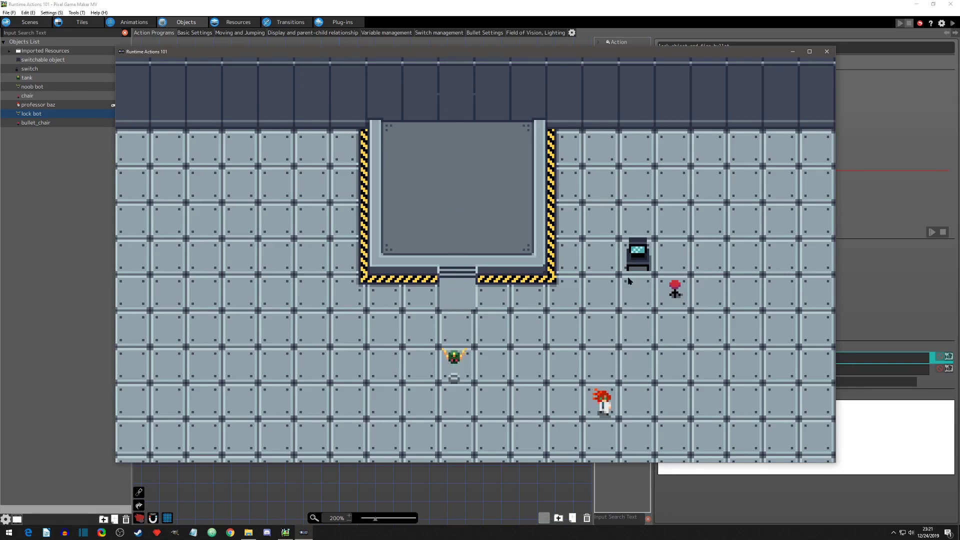
click(153, 62)
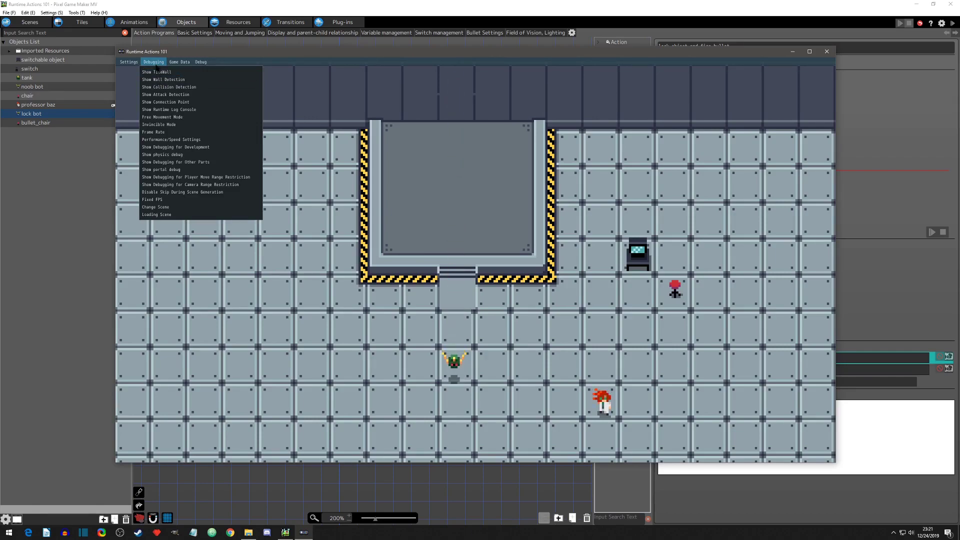
click(160, 87)
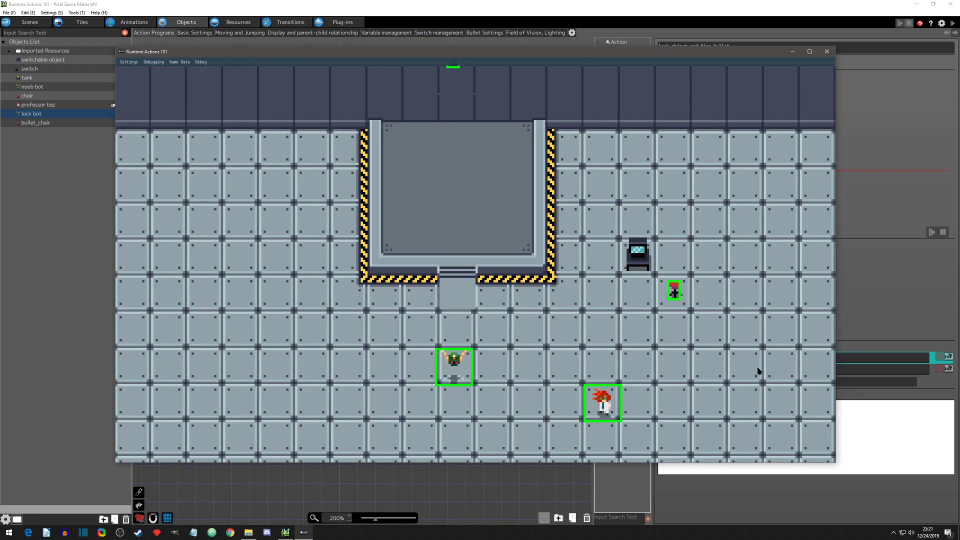
key(Left)
key(Up)
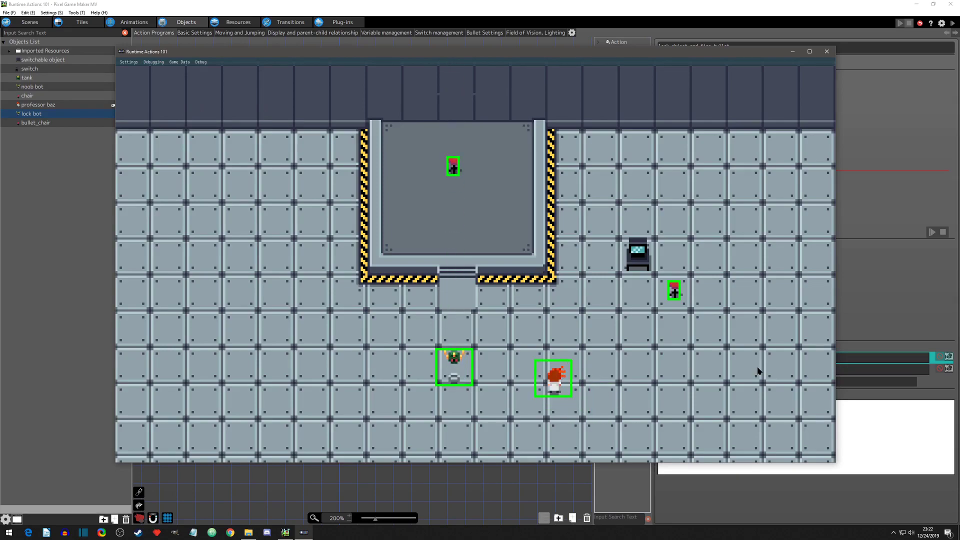
key(Left)
key(Up)
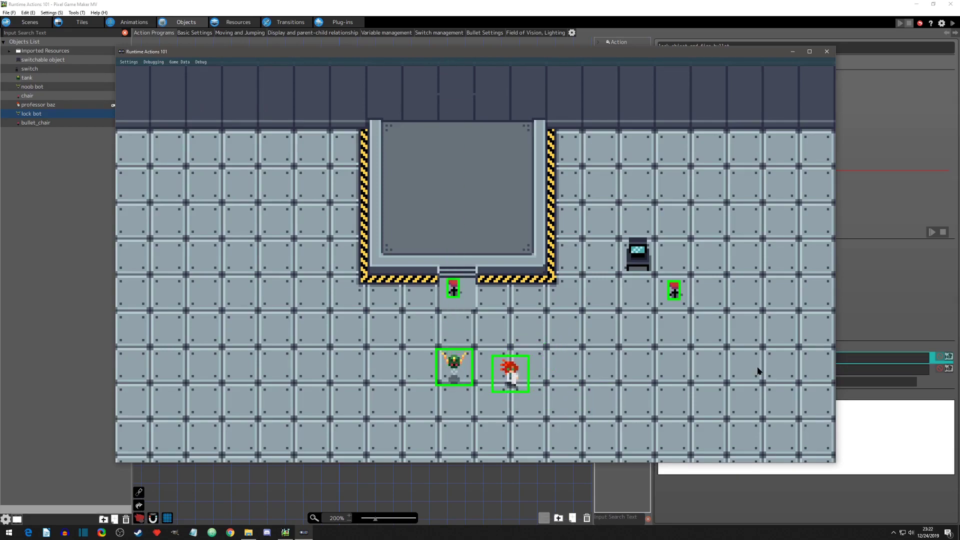
key(Left)
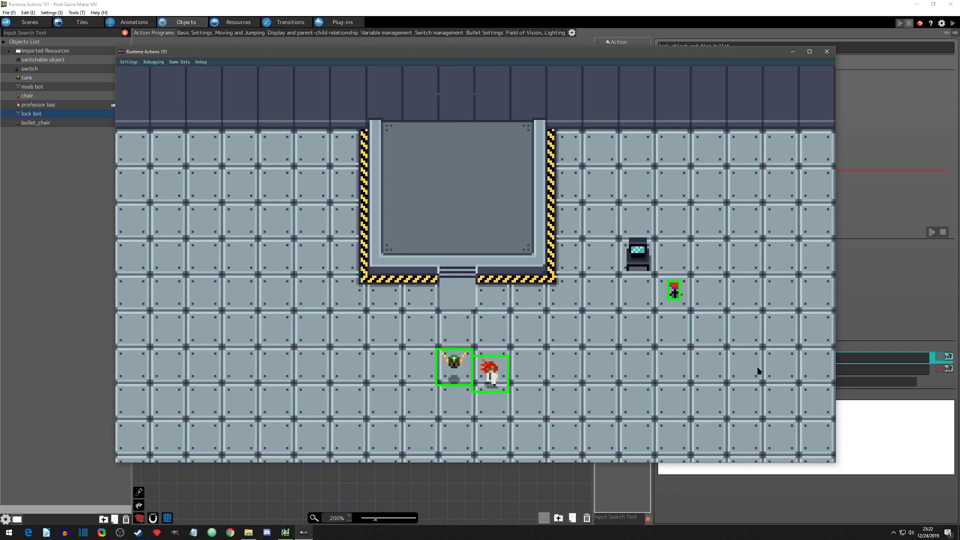
Step: Walk the player away from the lock bot to the right, move up and down to check the lock, and close the test window
key(Right)
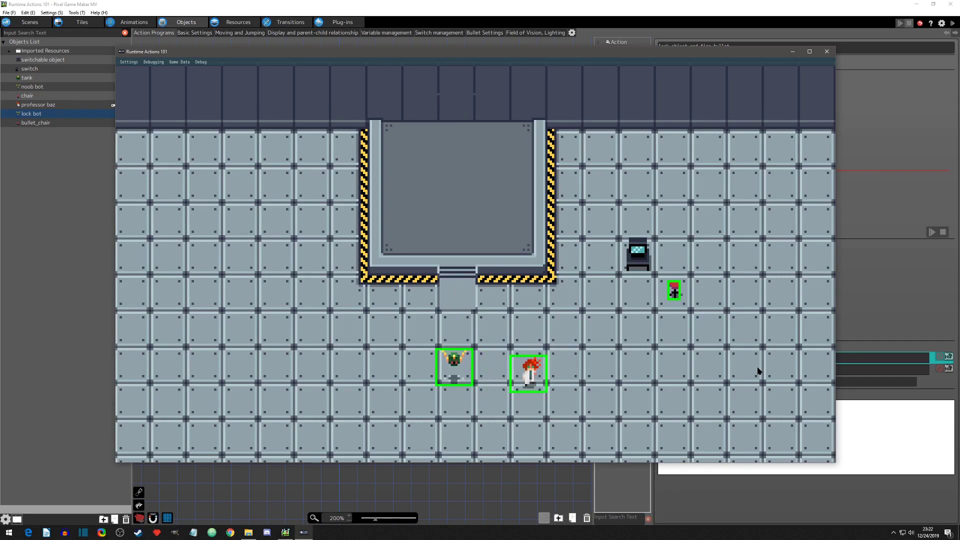
key(Right)
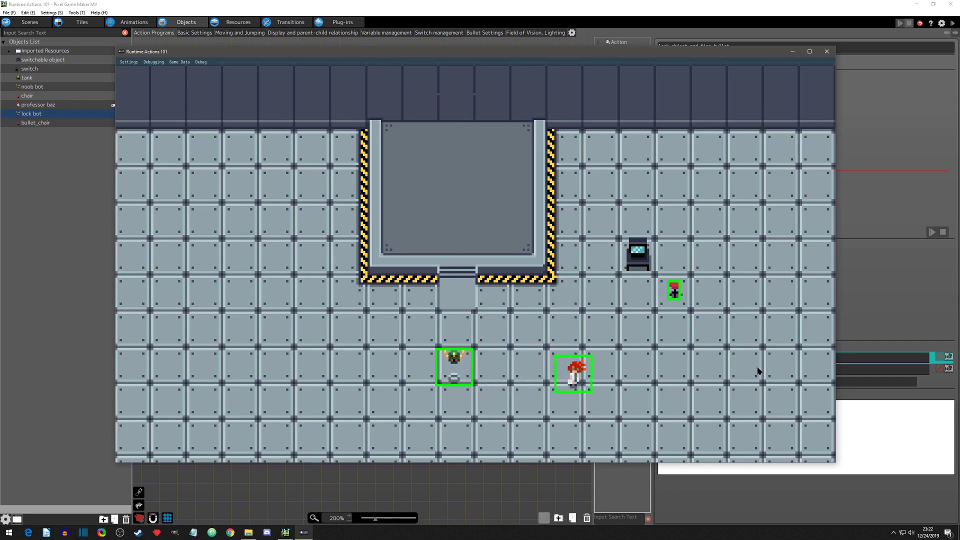
key(Right)
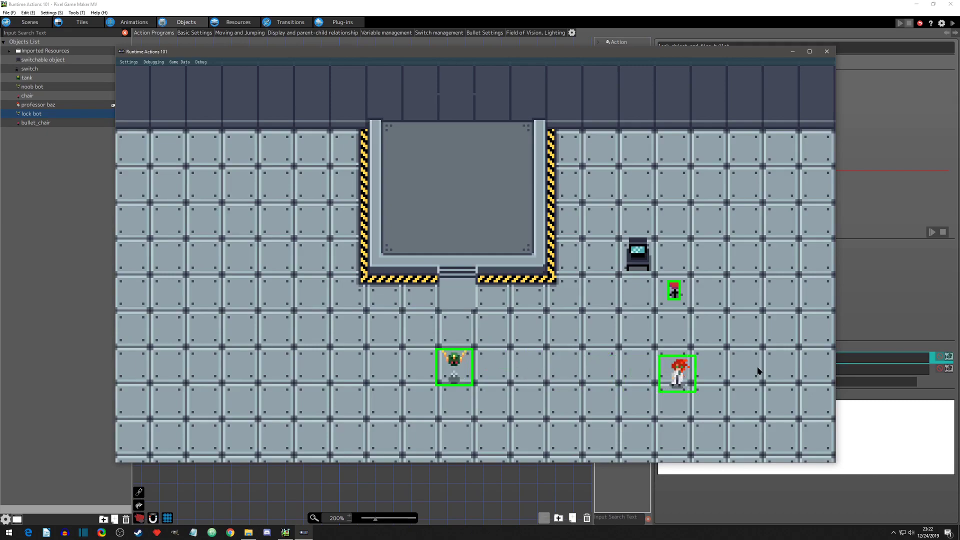
key(Right)
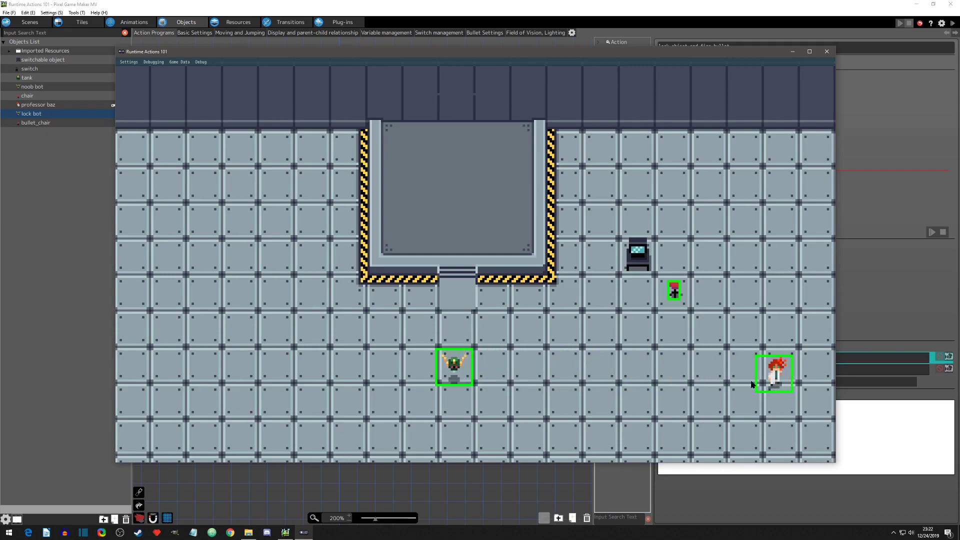
key(Up)
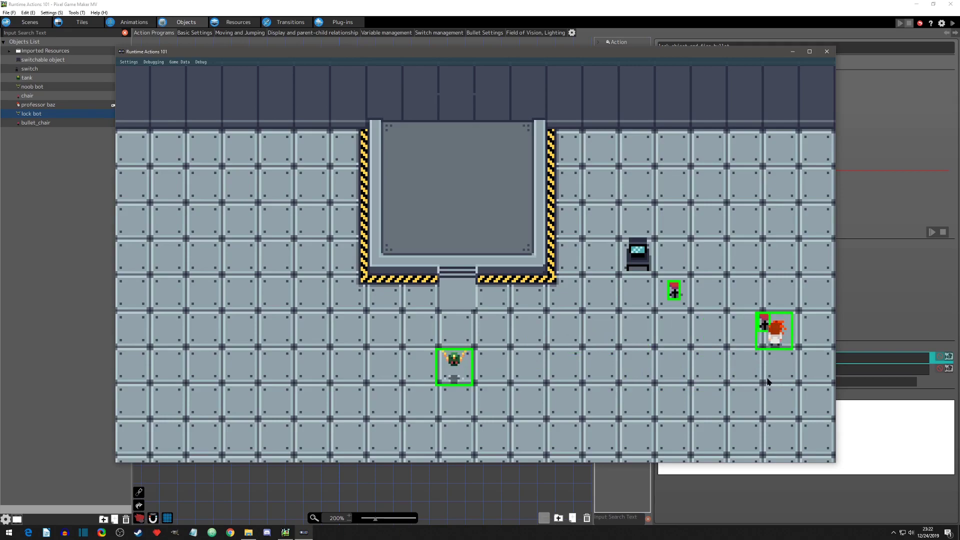
key(Down)
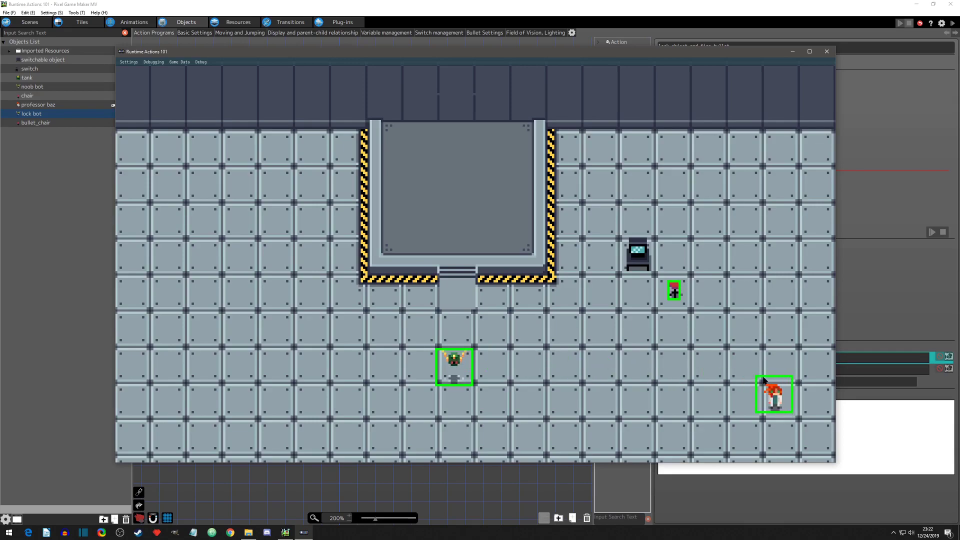
key(w)
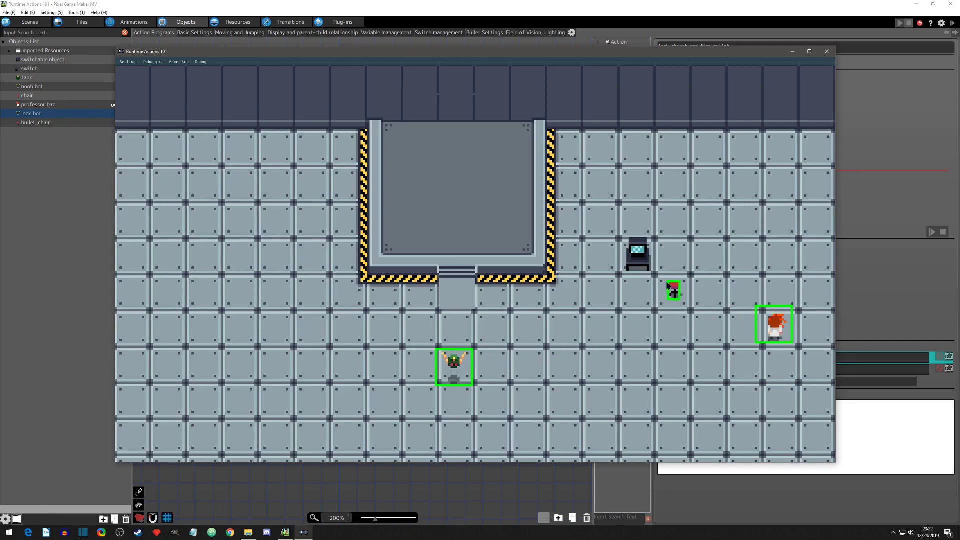
key(s)
key(s)
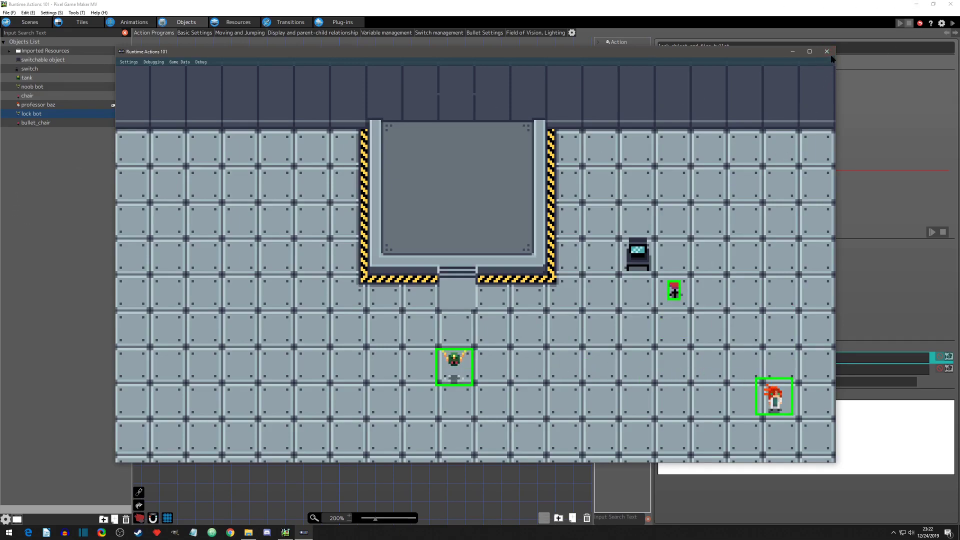
click(827, 52)
Step: Turn off Lock Objects on Contact in the Lock Object action
click(948, 356)
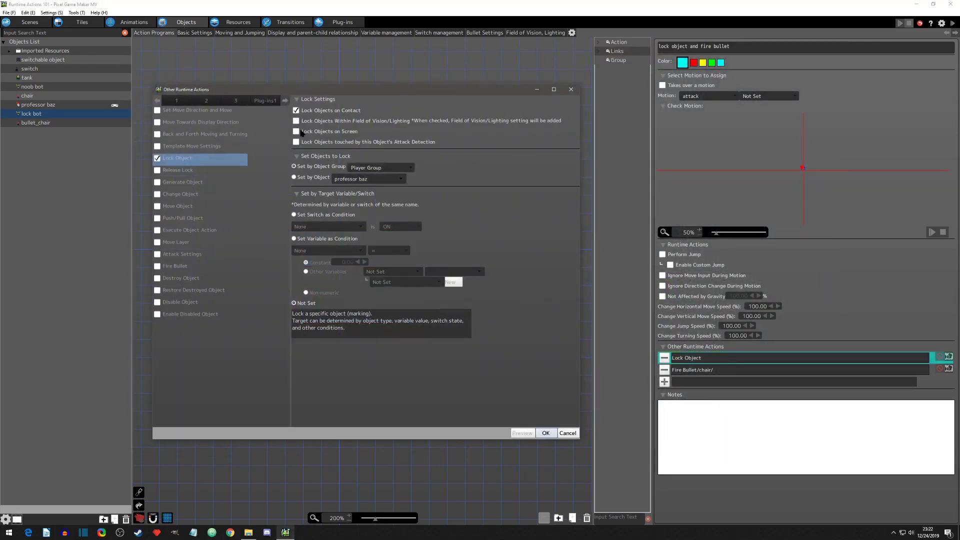
click(296, 111)
click(545, 433)
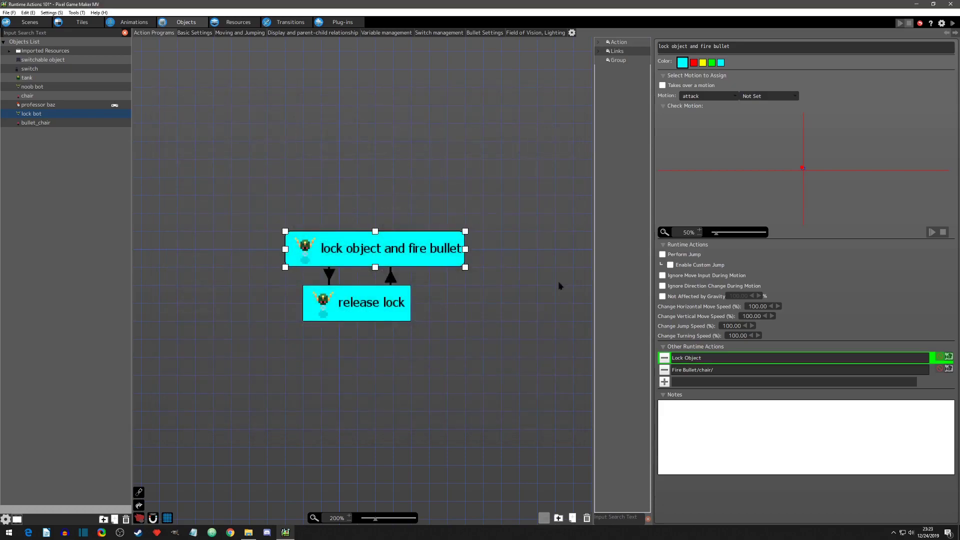
Step: Enable Apply Selected Color for the lock bot's "locked" field of vision
click(530, 34)
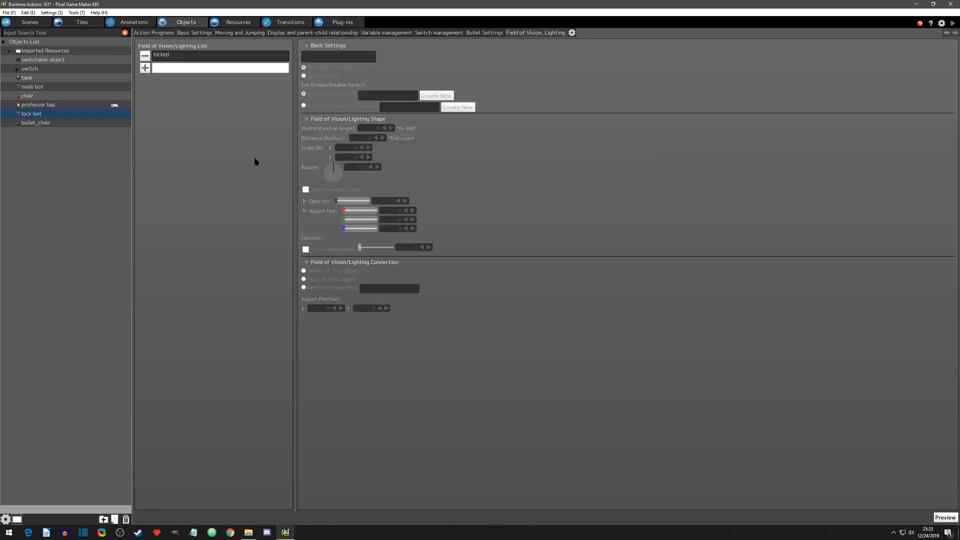
click(195, 58)
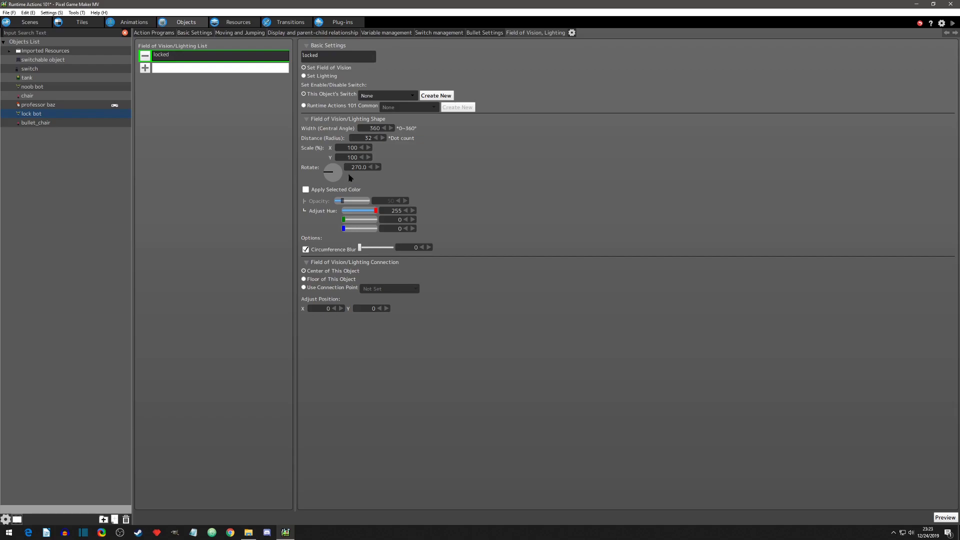
click(306, 190)
Step: Test-play with the colored field of vision, walking the player right and up away from the lock bot, and close the test window
click(953, 25)
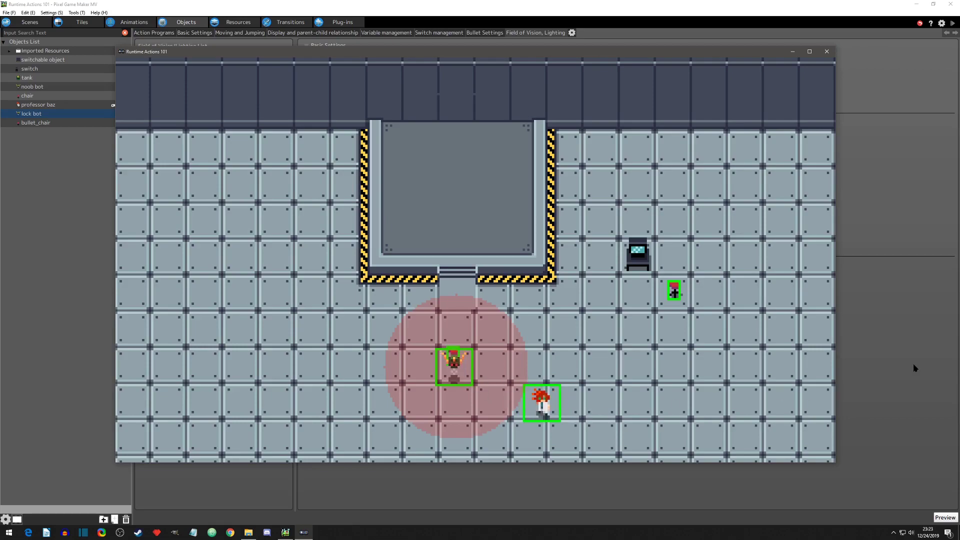
key(Right)
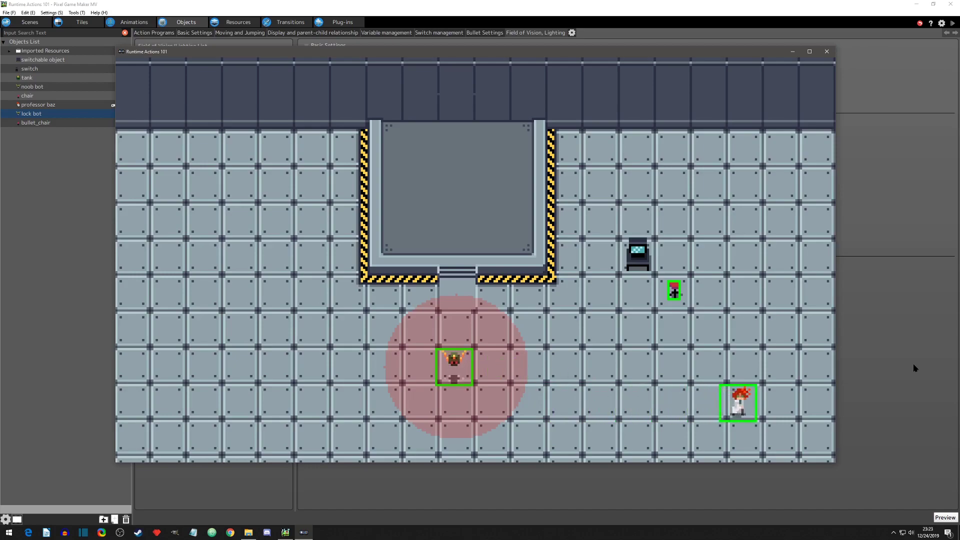
key(Up)
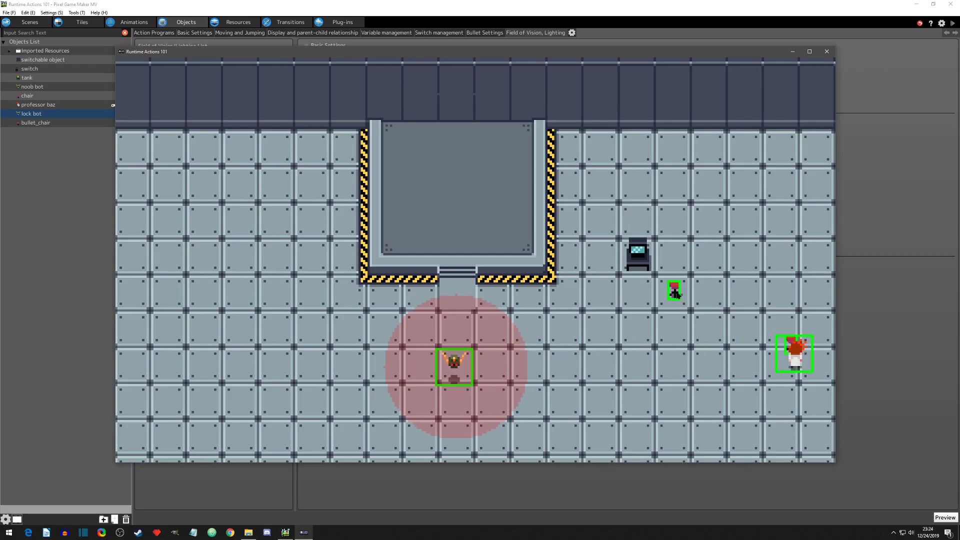
click(826, 52)
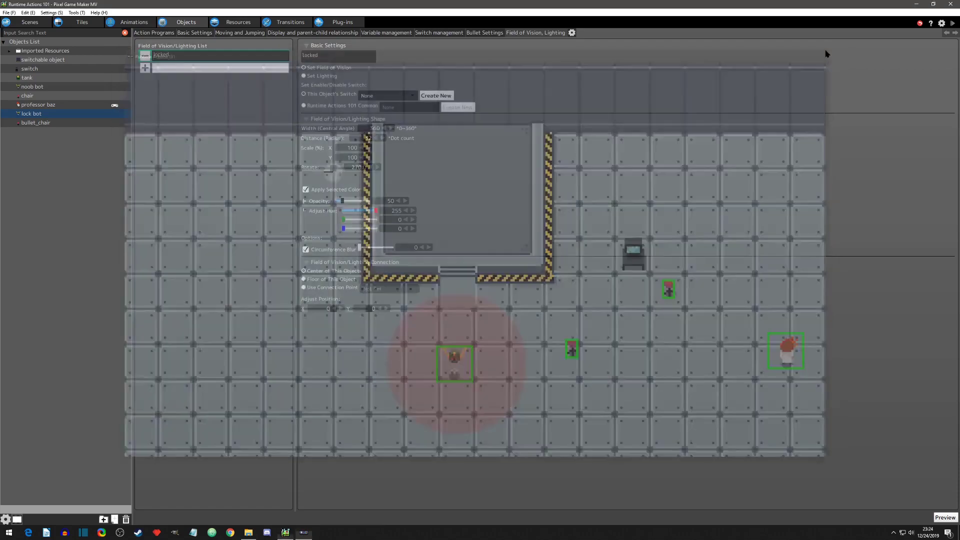
Step: Turn off Apply Selected Color for the "locked" field of vision and set the Lock Object action to Lock Objects on Screen
click(306, 190)
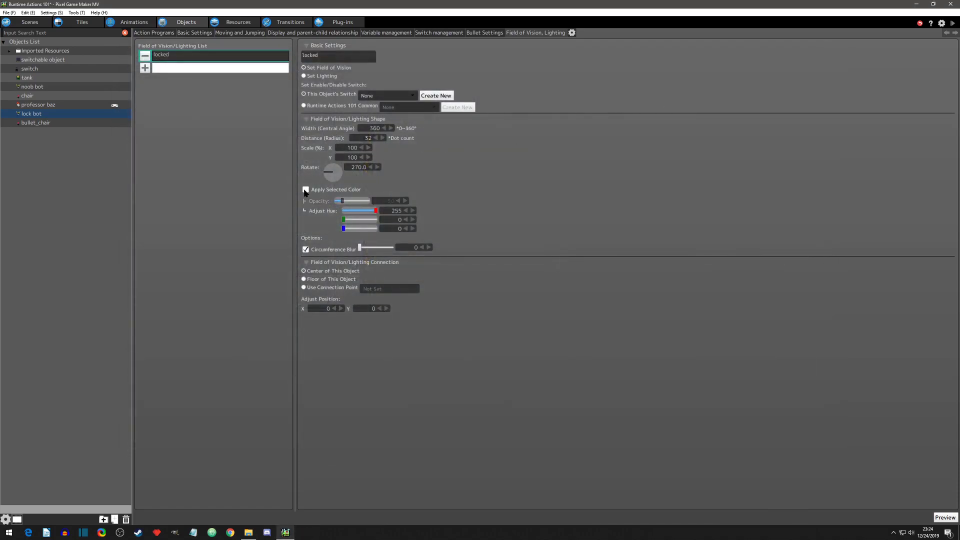
click(152, 34)
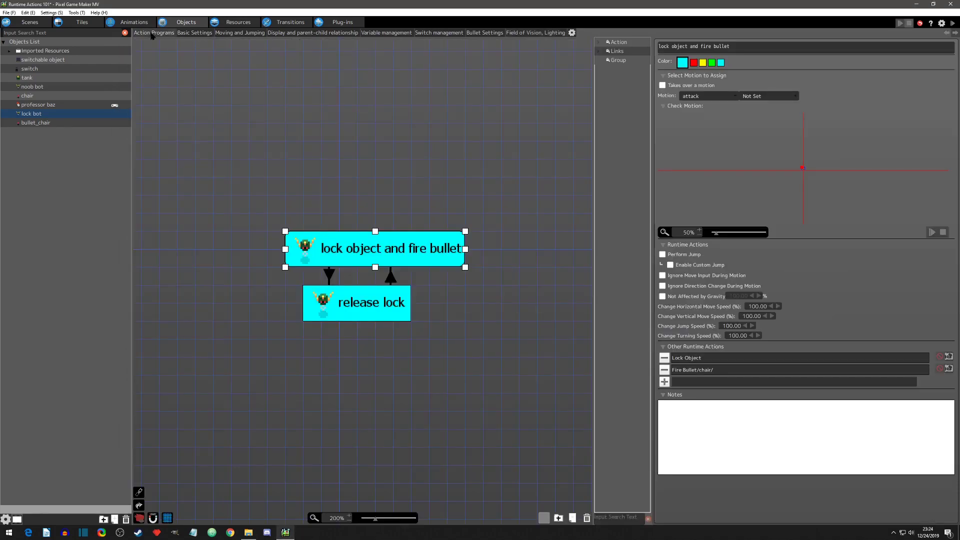
double_click(714, 358)
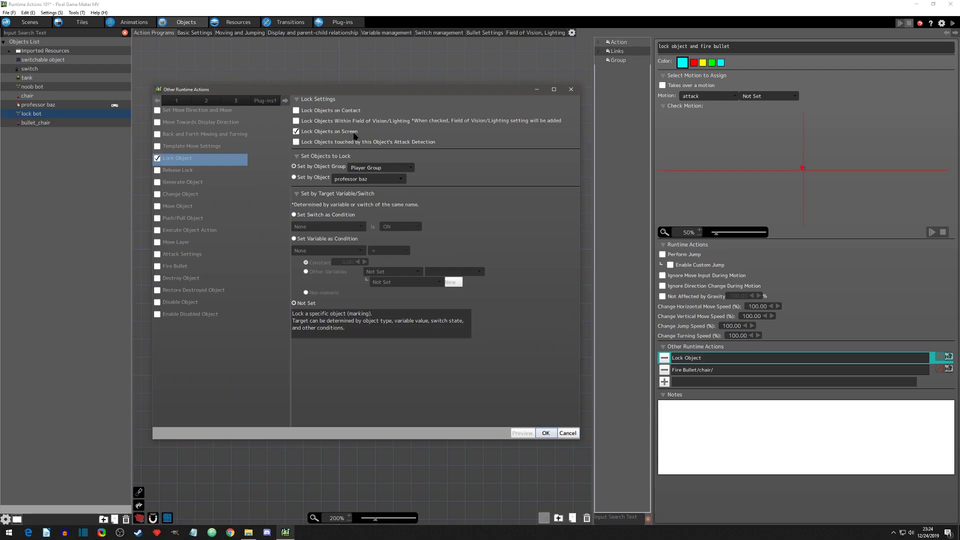
click(545, 433)
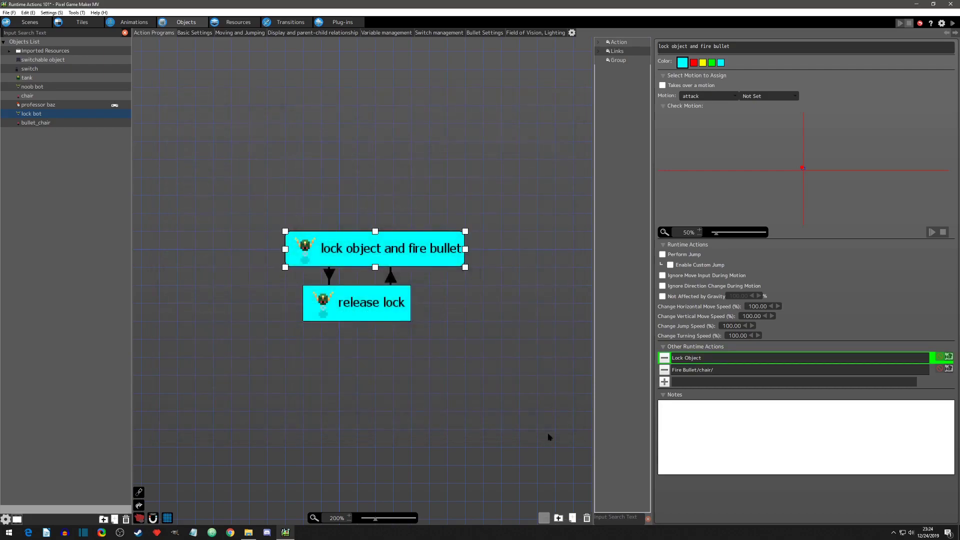
double_click(702, 357)
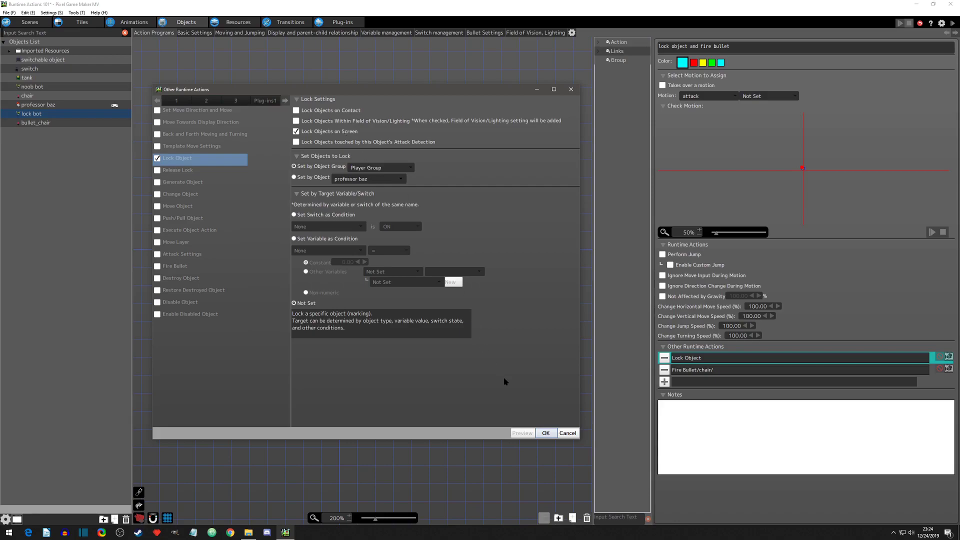
click(546, 433)
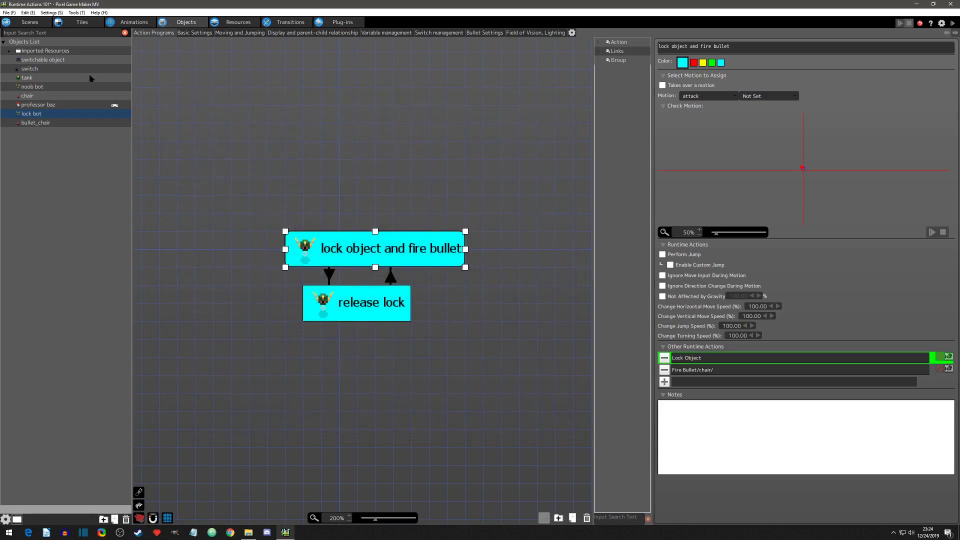
Step: In the scene, move professor baz below the lock bot and outside the camera frame, to about X 152, Y 213
click(30, 22)
drag(476, 283, 413, 346)
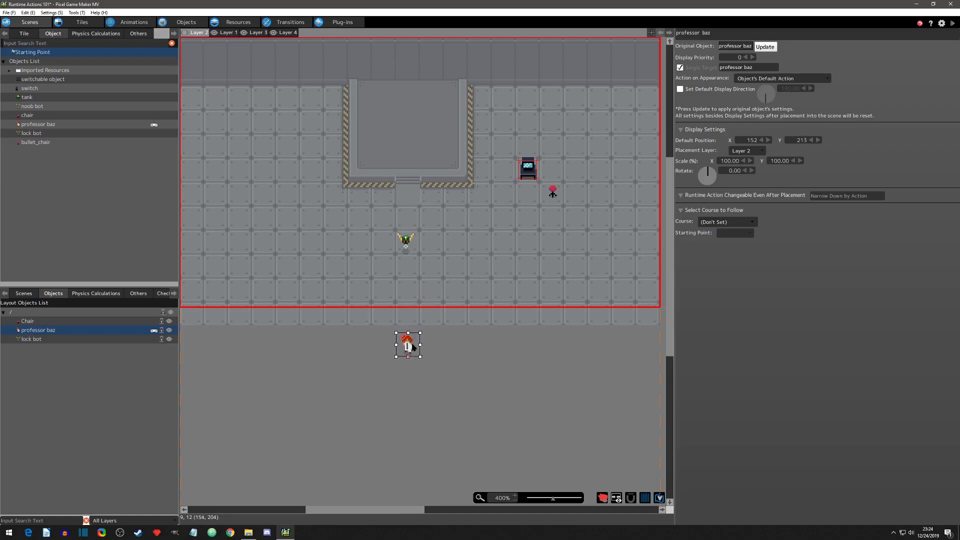
Step: Test-play the scene with professor baz outside the camera frame, reposition the test window, and close it
click(951, 25)
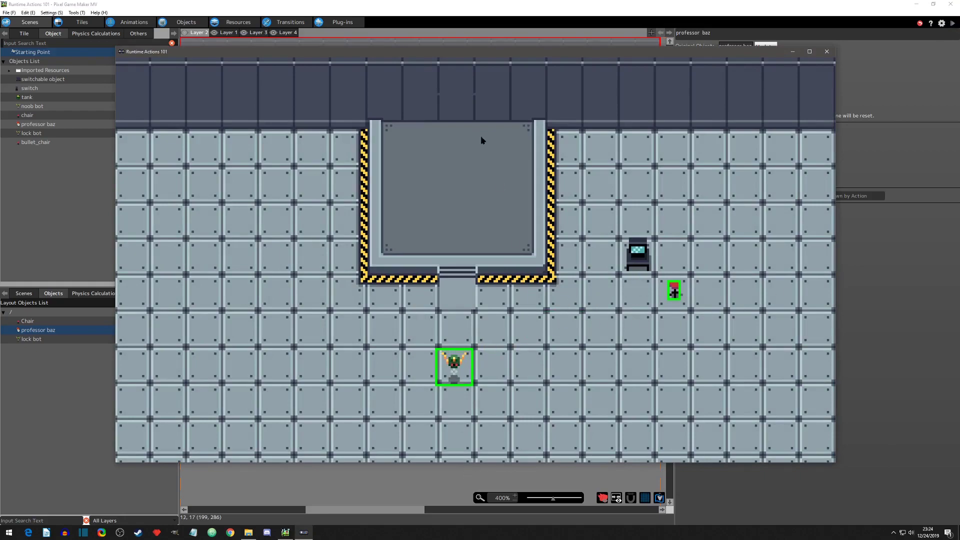
drag(429, 53, 837, 197)
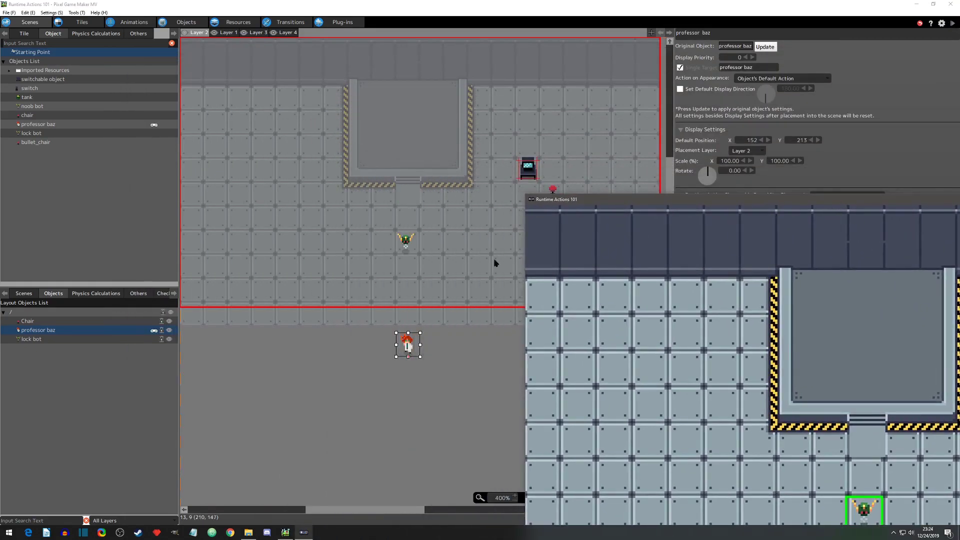
drag(637, 205, 476, 122)
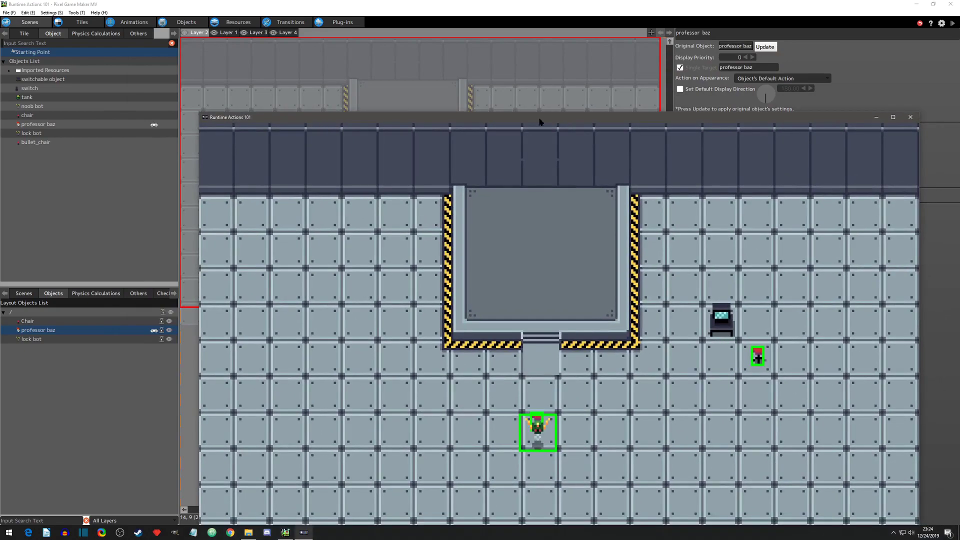
drag(906, 121, 873, 67)
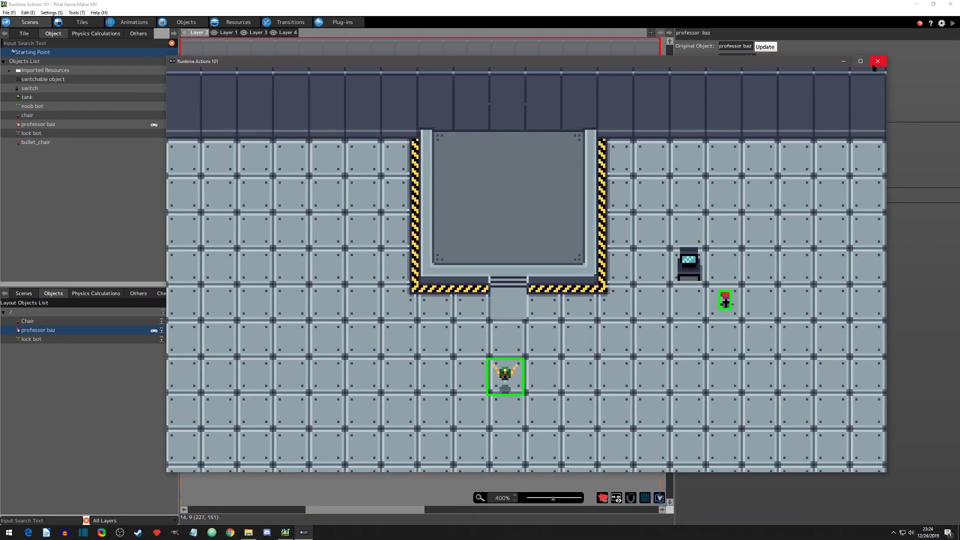
click(876, 63)
Step: Move professor baz up to X 151, Y 198 and test-play on-screen locking, walking him left and down out of view before closing
drag(409, 347, 407, 325)
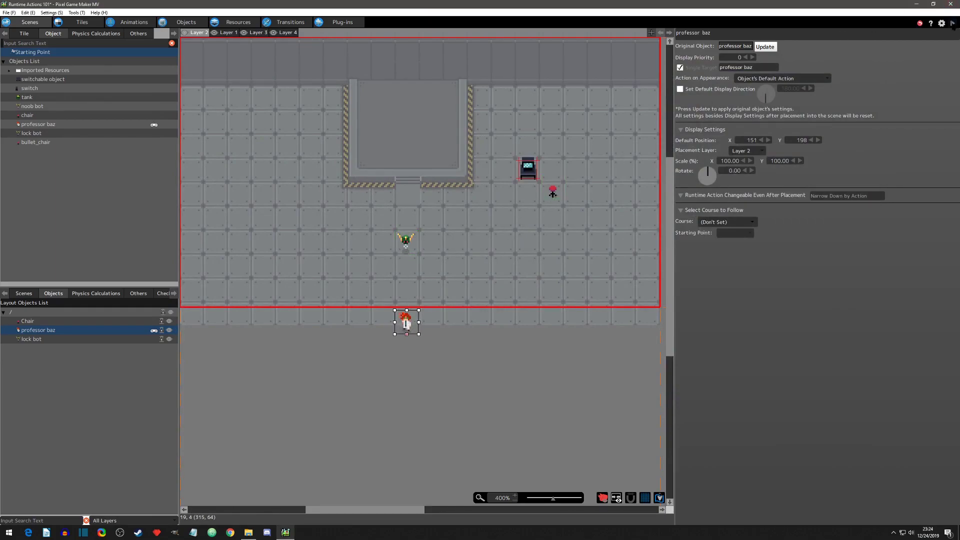
click(952, 24)
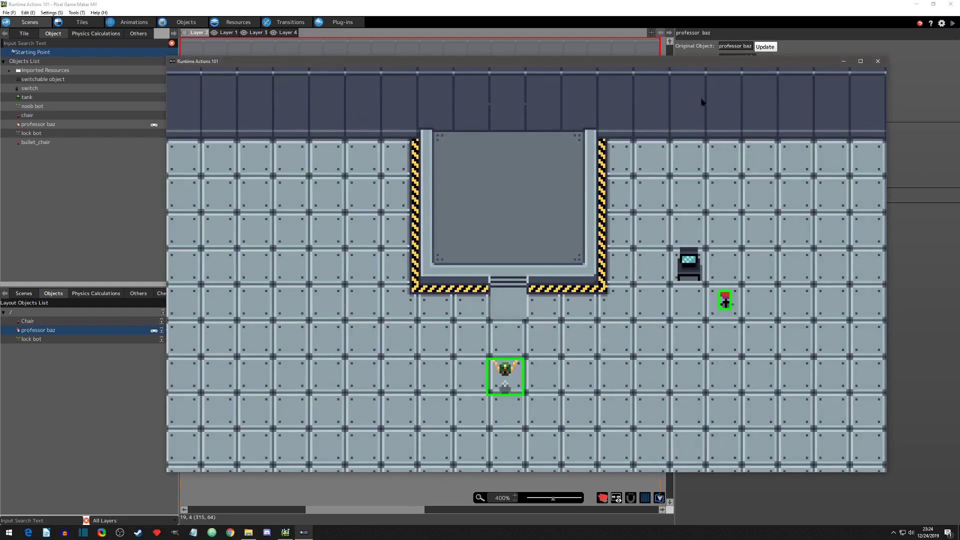
drag(685, 59, 651, 39)
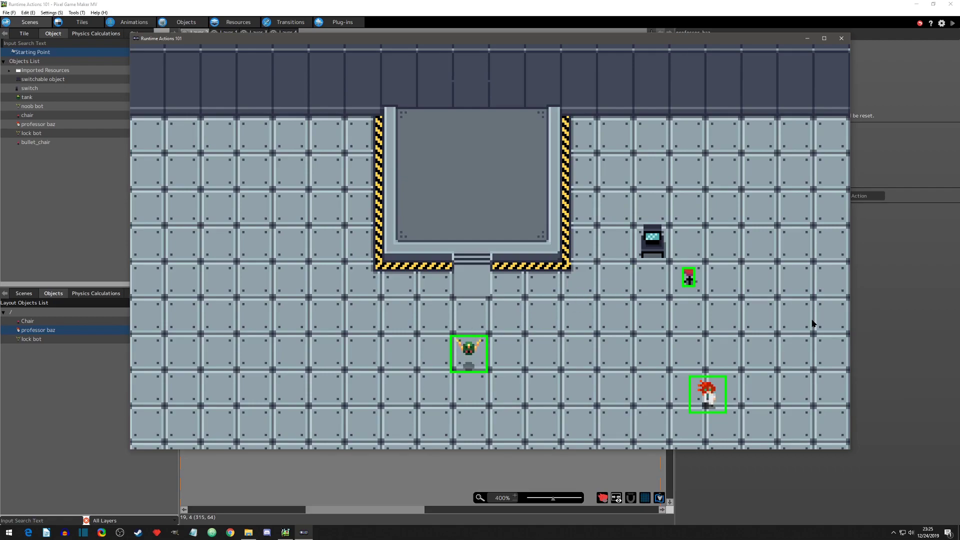
key(Left)
key(Left)
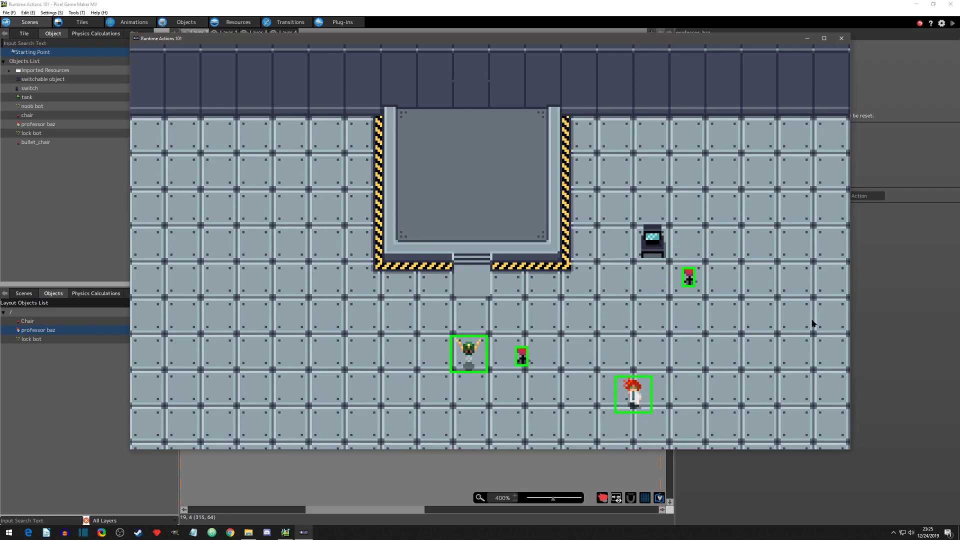
key(Down)
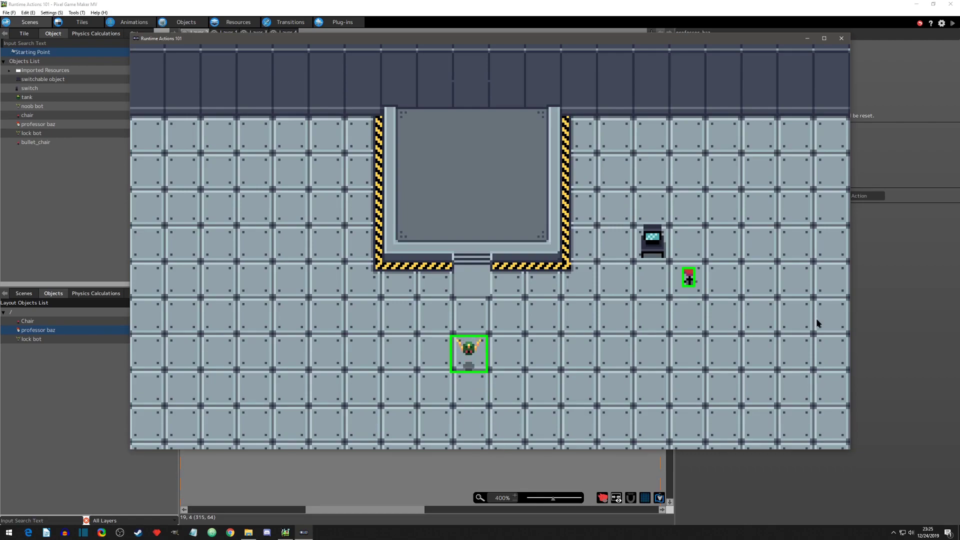
click(841, 38)
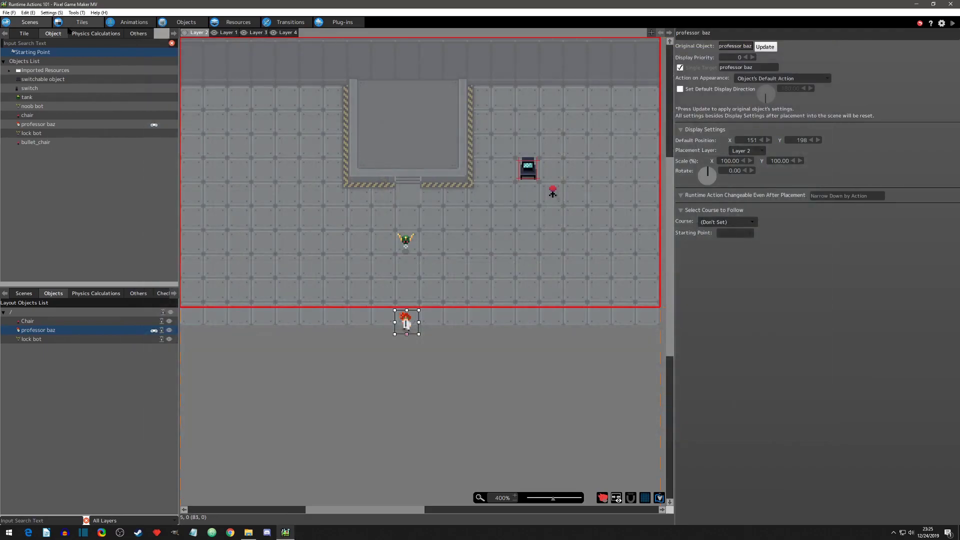
Step: Add a Release Lock runtime action to the lock bot's "release lock" action, releasing the object group All Objects
click(186, 22)
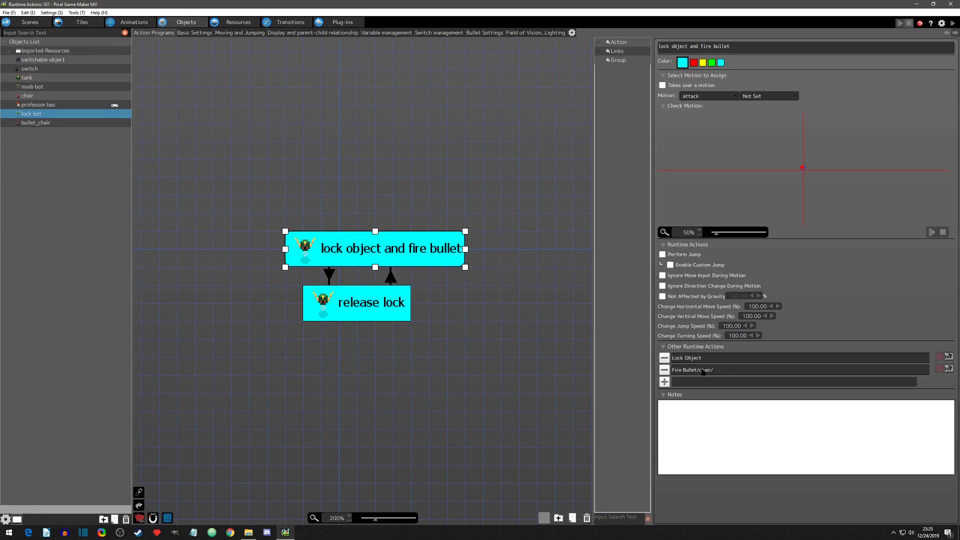
click(369, 296)
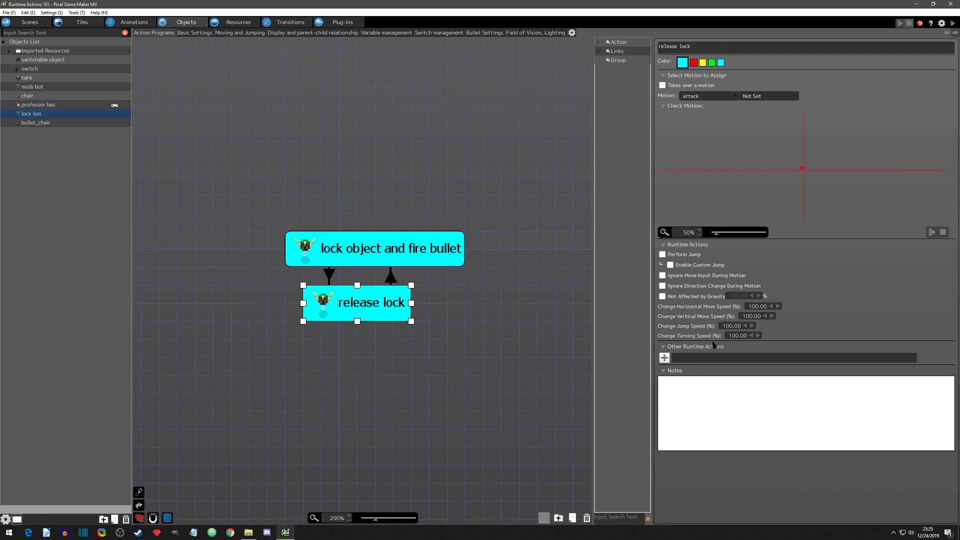
click(409, 265)
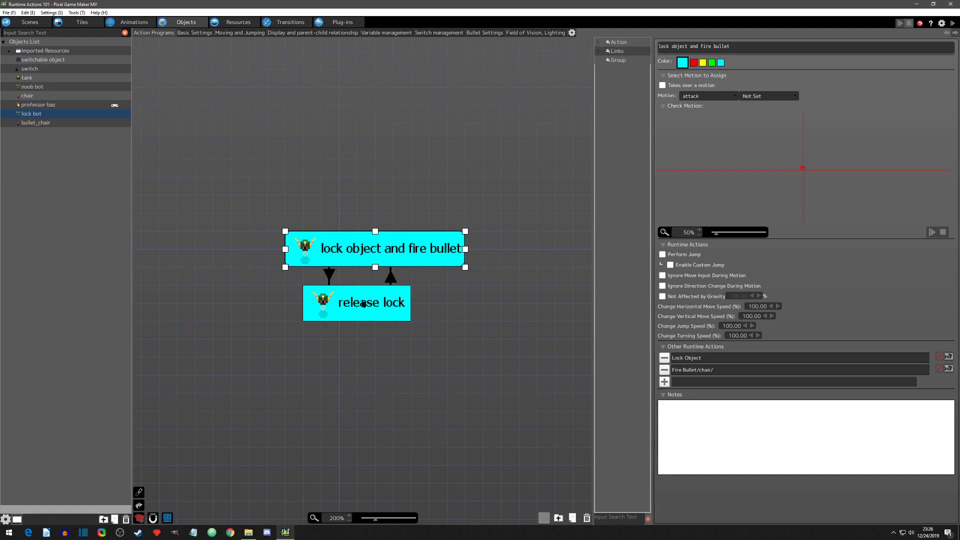
click(363, 303)
click(663, 358)
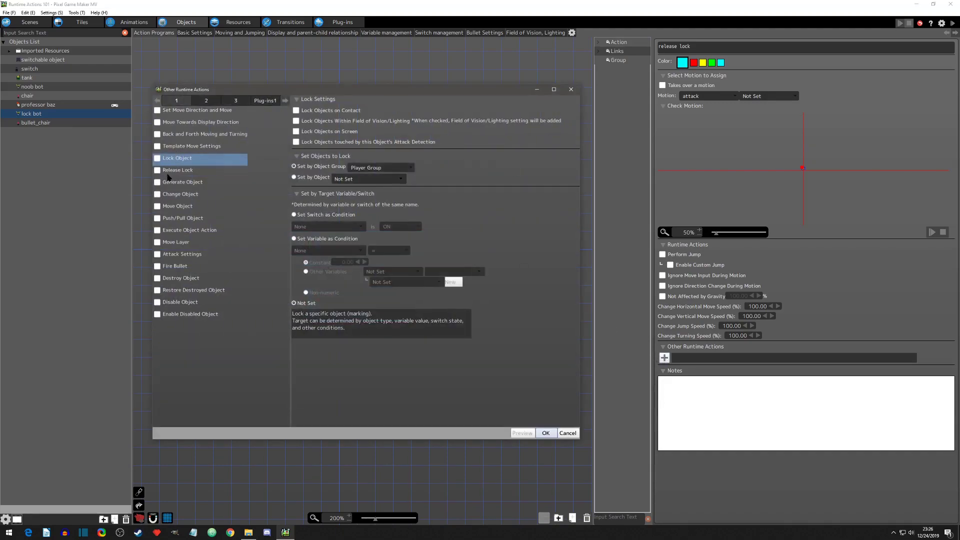
click(157, 170)
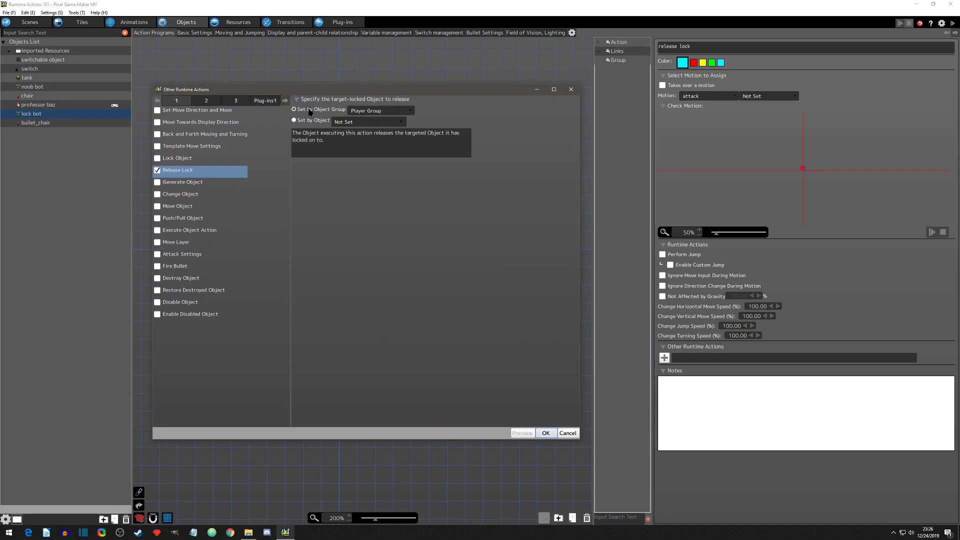
click(369, 111)
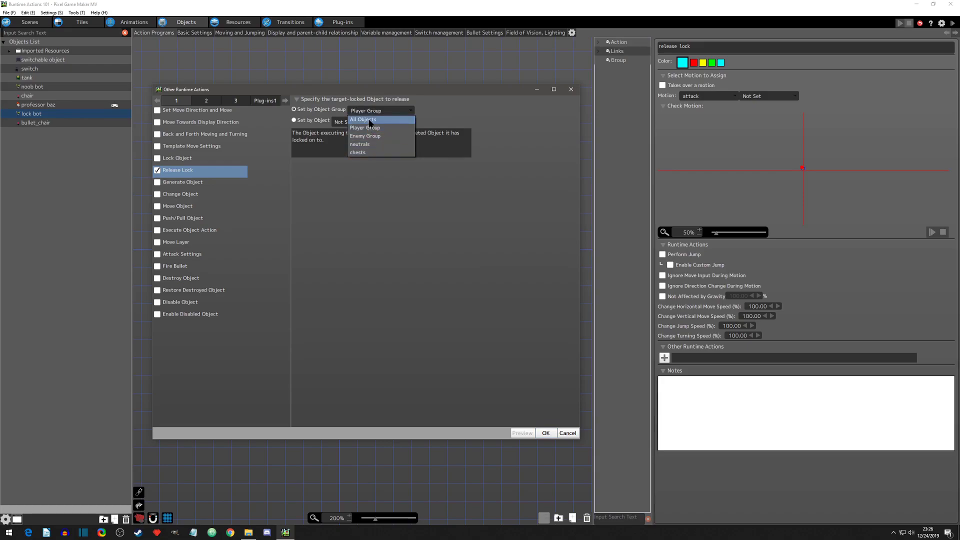
click(370, 121)
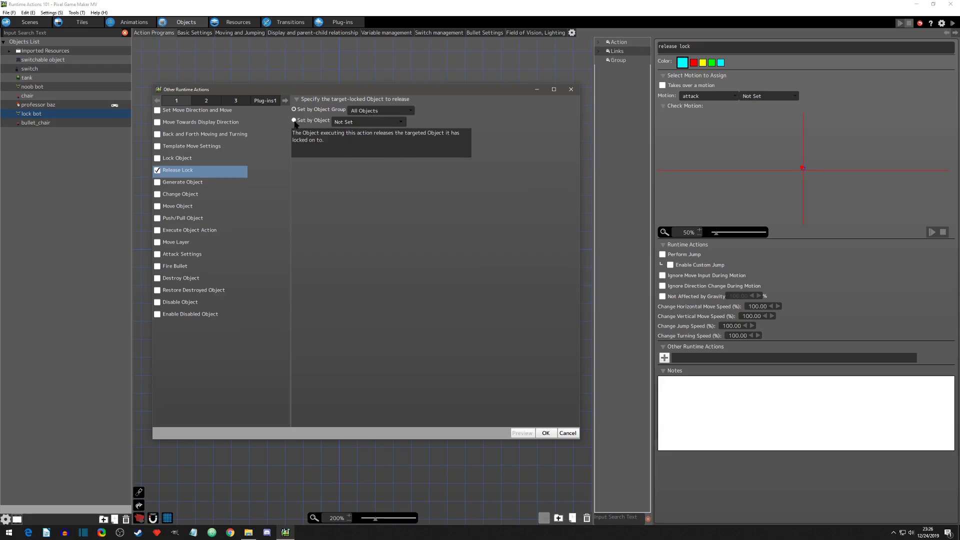
click(345, 123)
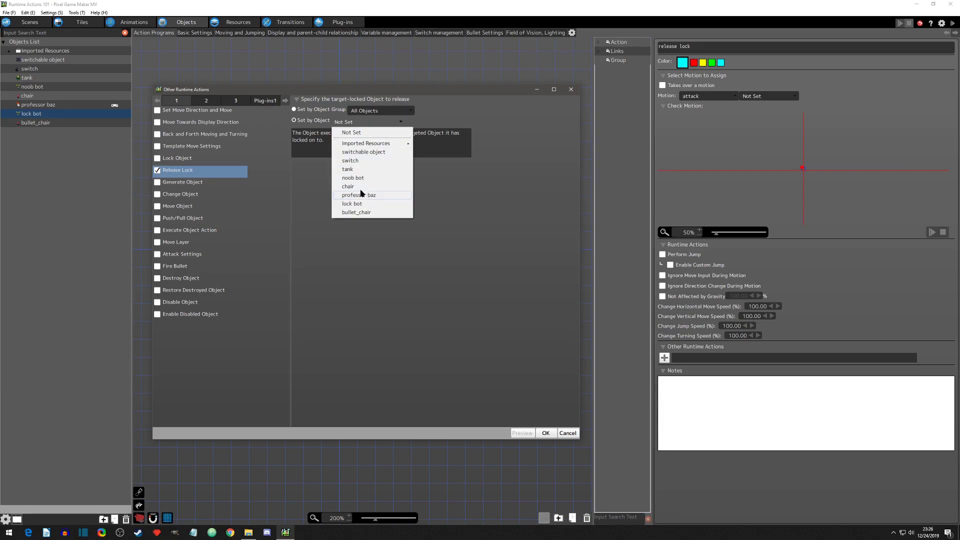
click(313, 115)
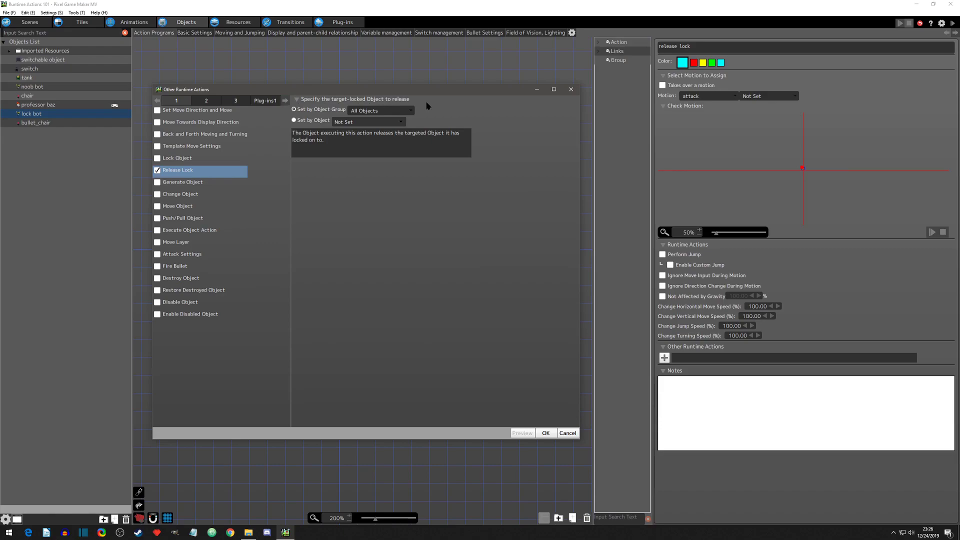
click(547, 435)
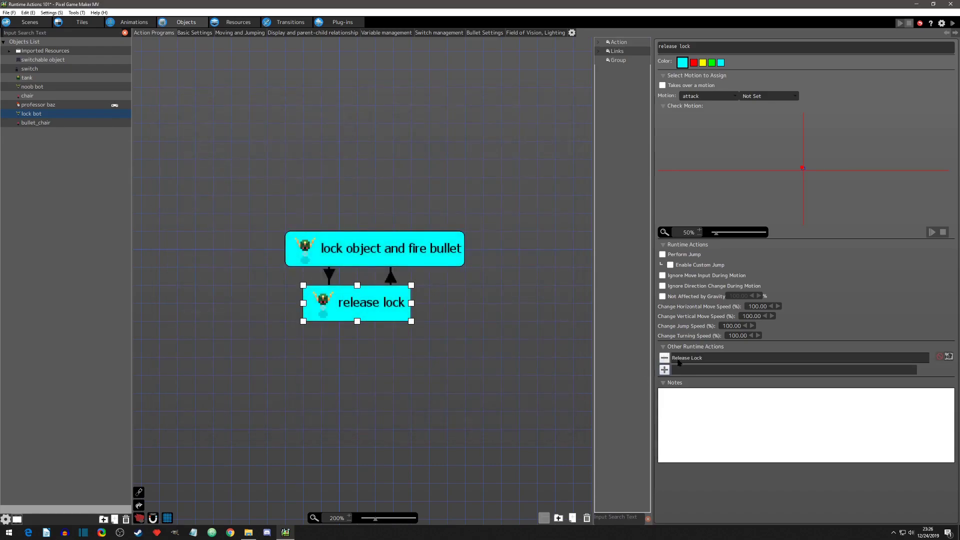
Step: Check the Lock Objects on Screen setting in "lock object and fire bullet", test-play the scene with Release Lock, and close the test window
click(355, 248)
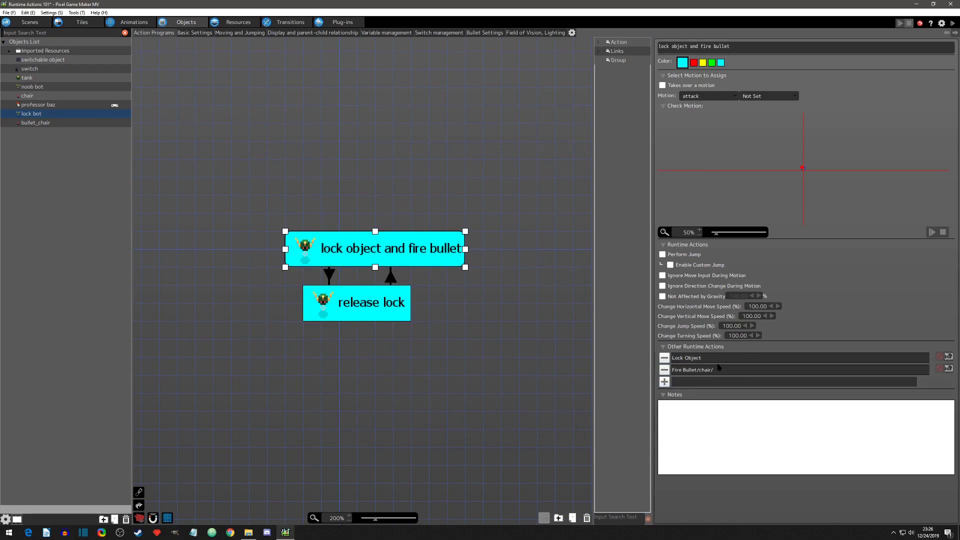
double_click(727, 358)
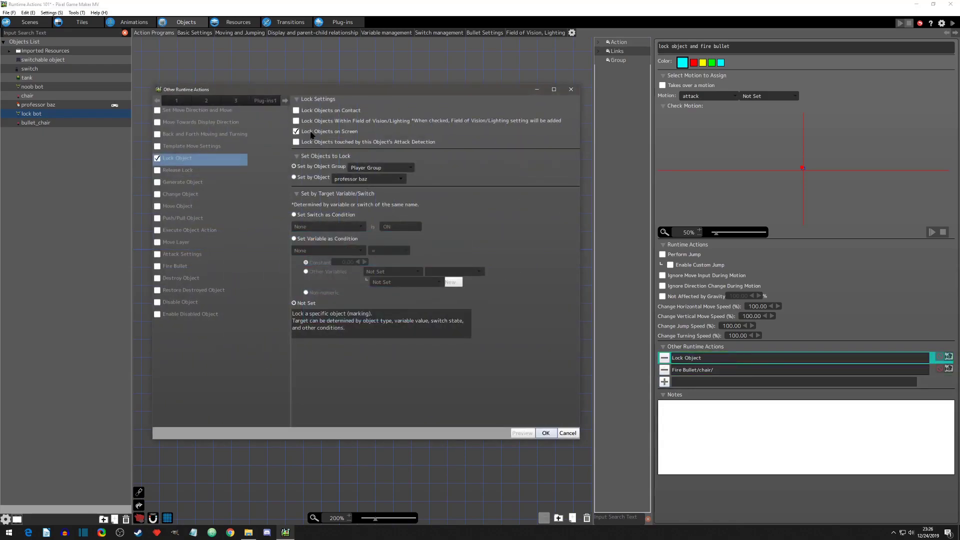
click(550, 434)
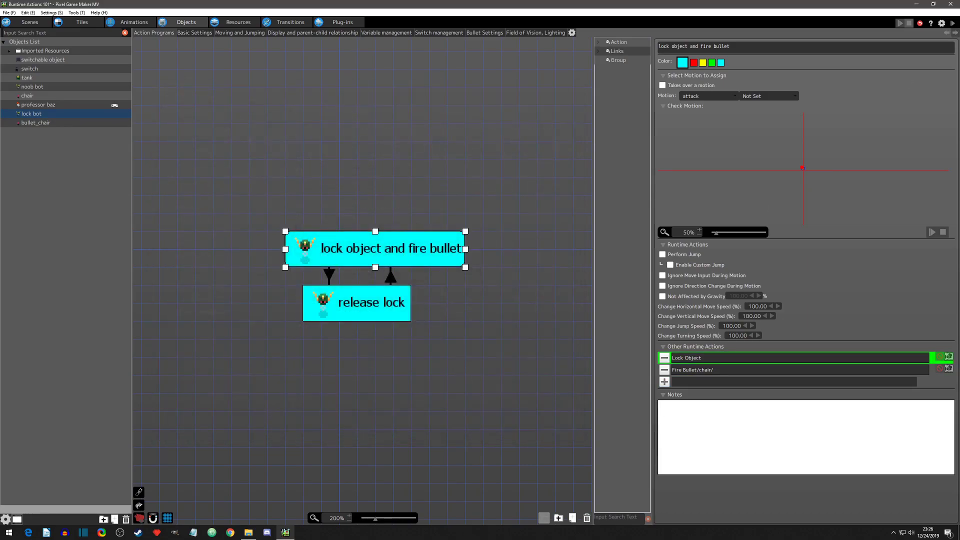
click(952, 23)
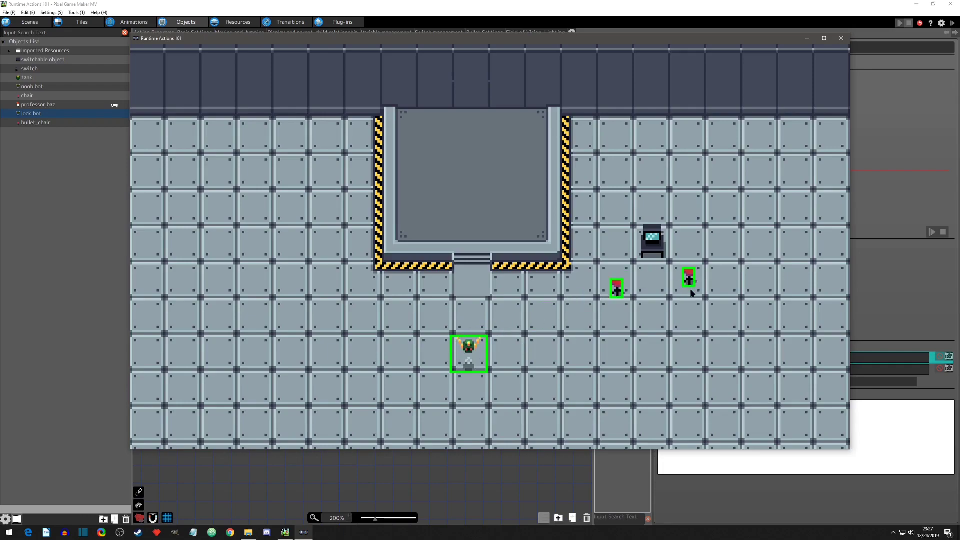
click(841, 39)
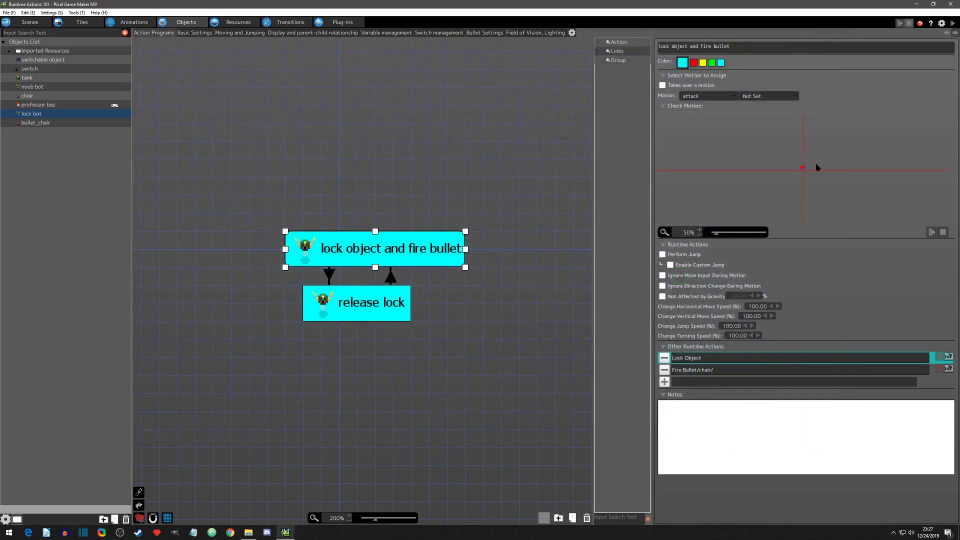
Step: Set Lock Object to lock objects touched by this object's attack detection, and move professor baz beside the lock bot at X 216, Y 145
double_click(790, 359)
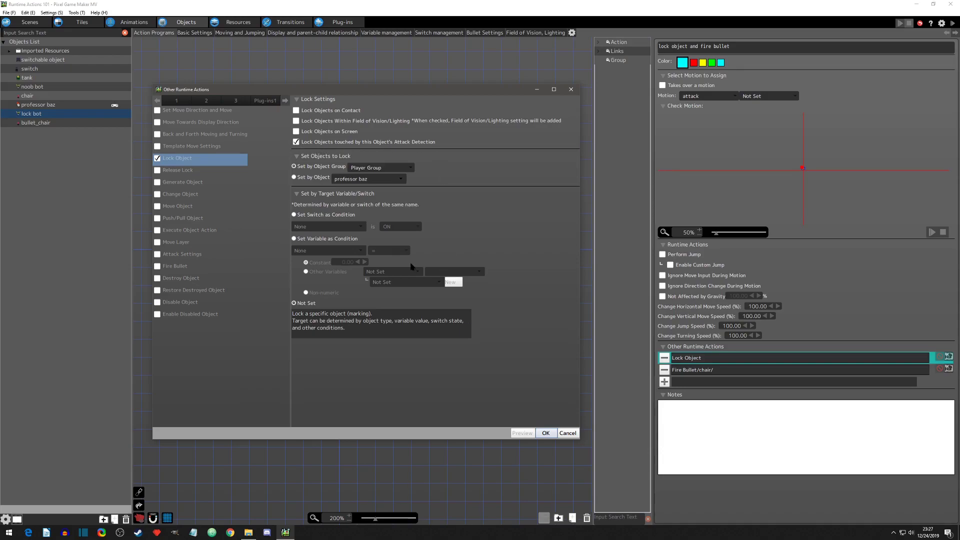
click(545, 432)
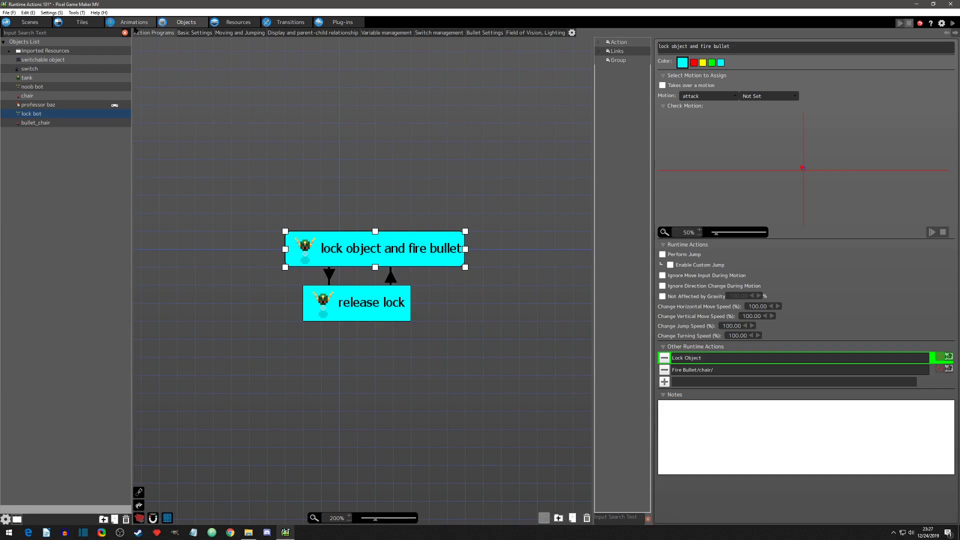
click(30, 22)
drag(407, 322, 507, 247)
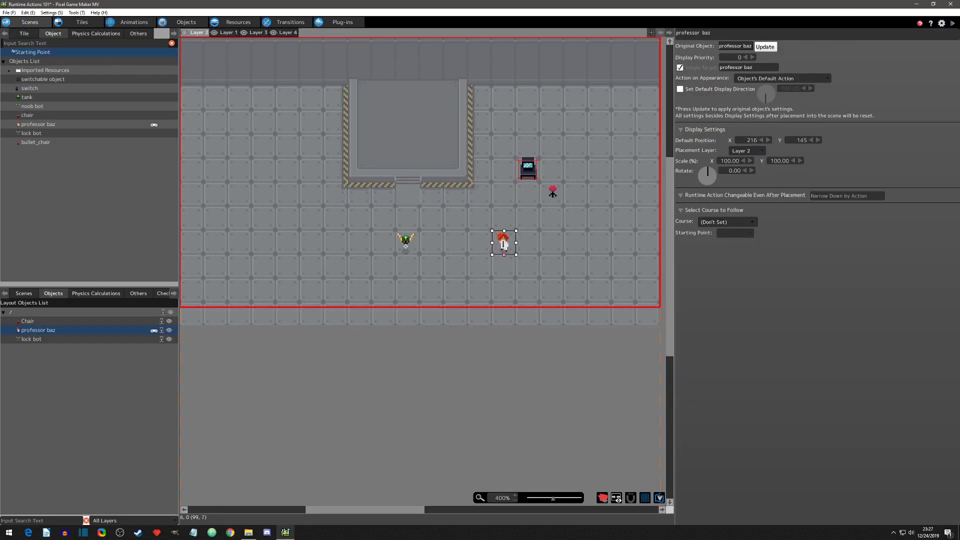
Step: Test-play attack-detection locking with the green debug boxes hidden and the blue and red detection boxes shown, and close the test window
click(953, 23)
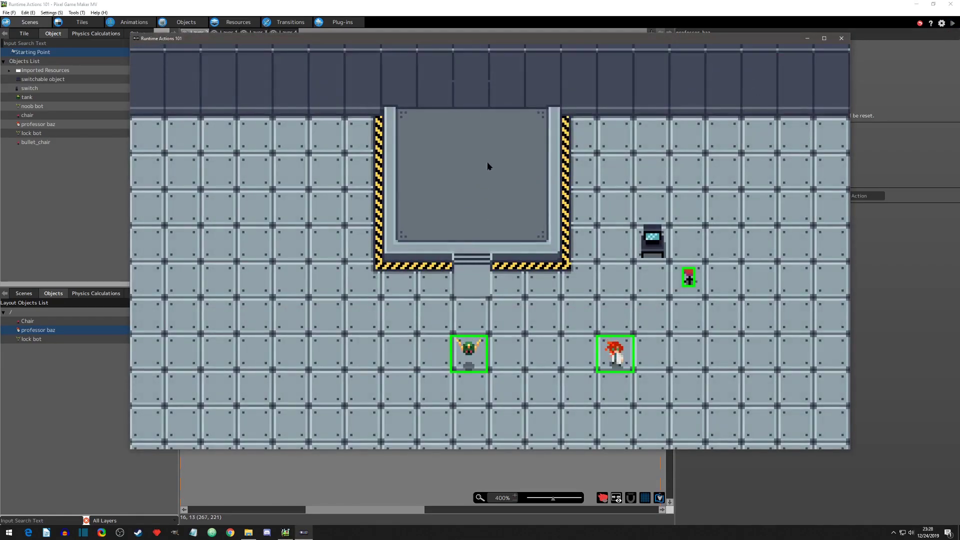
mouse_move(174, 52)
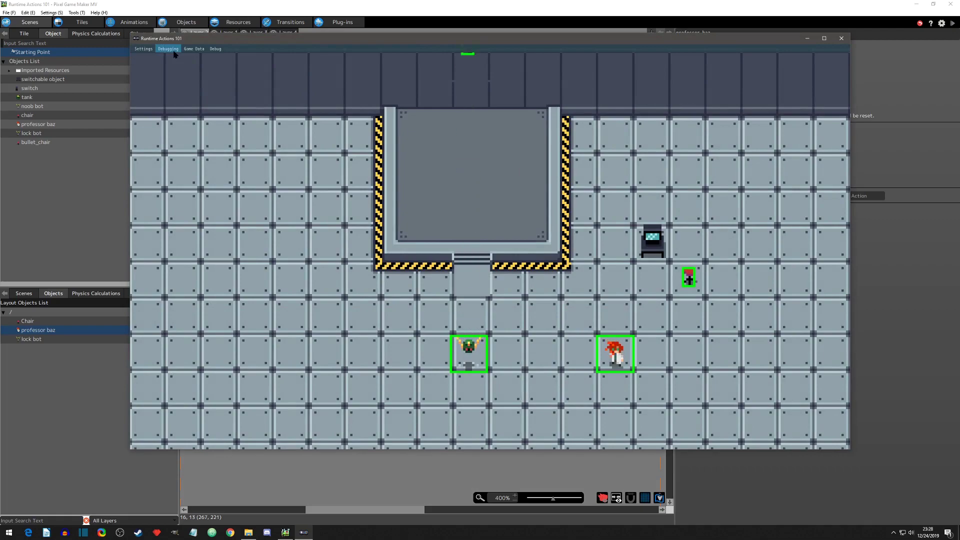
click(173, 52)
click(173, 70)
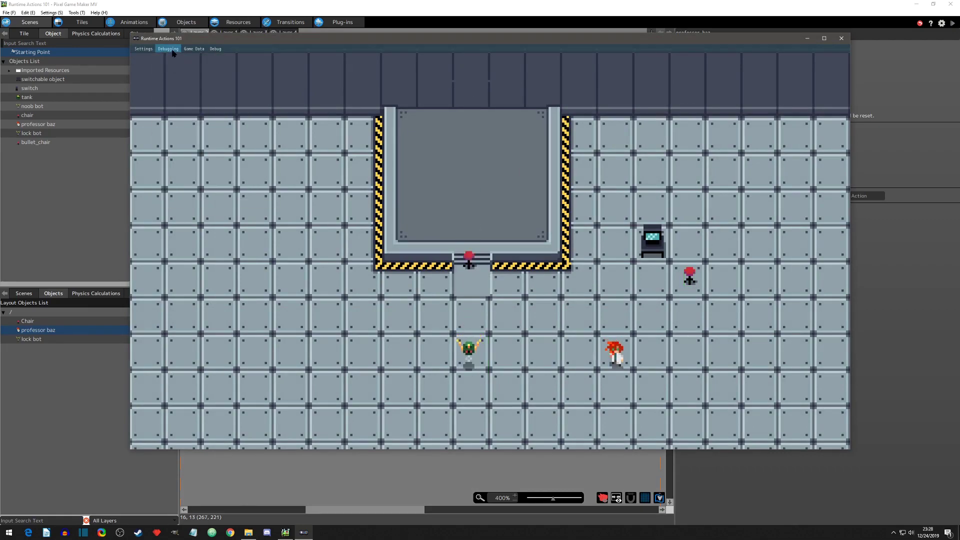
click(173, 53)
click(173, 74)
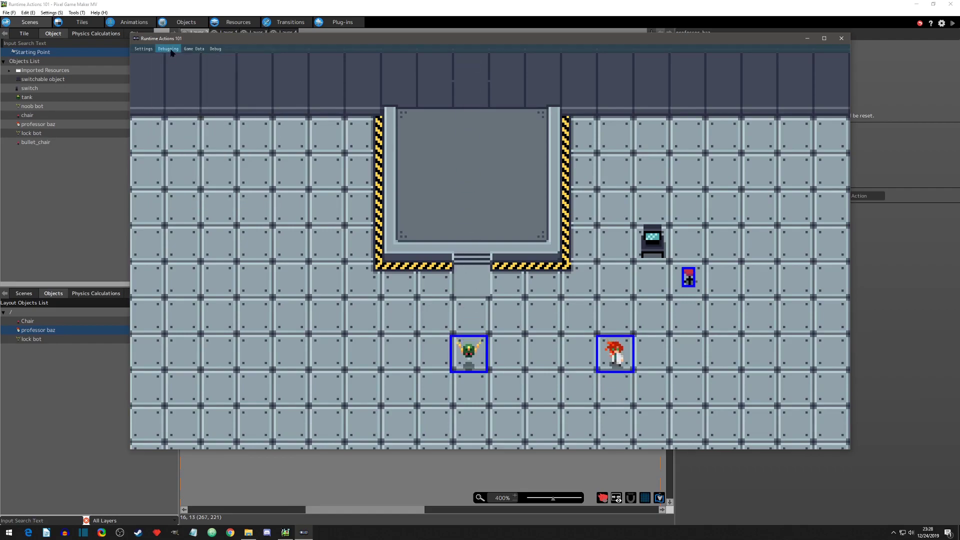
click(170, 50)
click(169, 82)
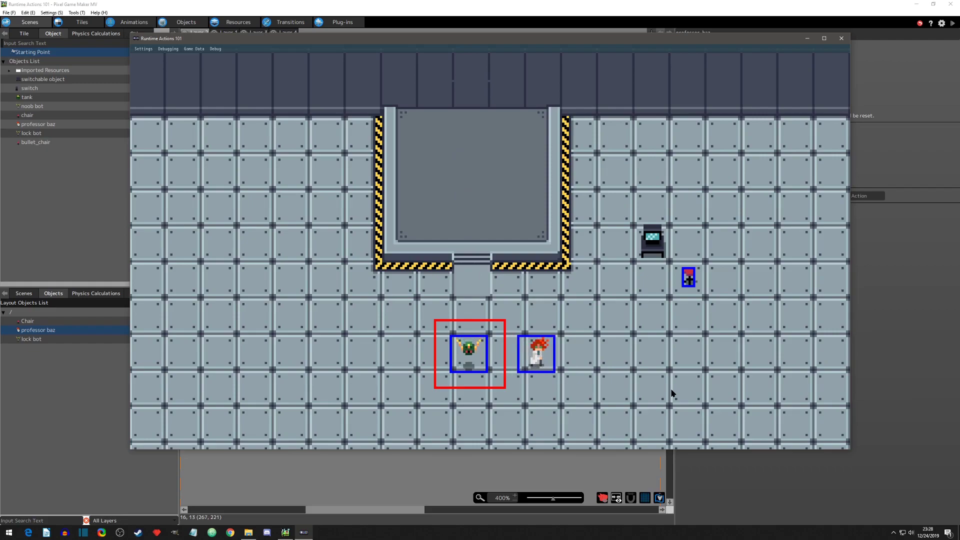
click(841, 38)
Step: Disable the Release Lock runtime action in the lock bot's "release lock" action and test-play the scene
click(186, 22)
click(395, 303)
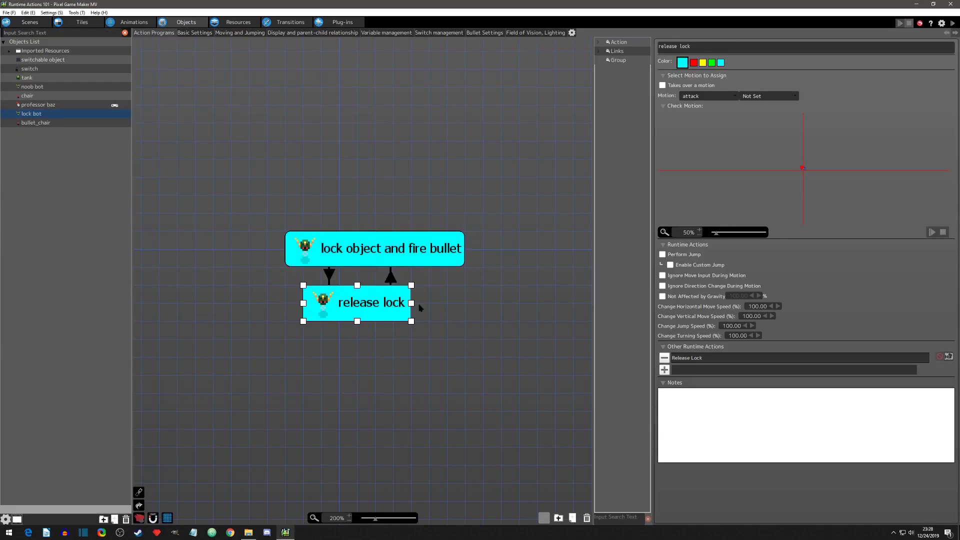
click(940, 356)
click(807, 359)
click(940, 358)
click(952, 23)
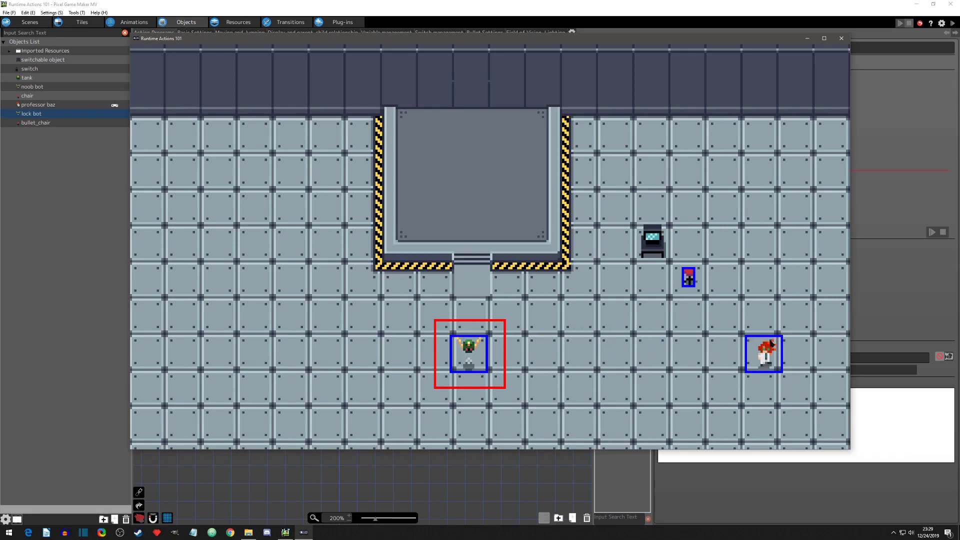
Step: Walk professor baz toward the lock bot in the running test play, and close the test window
key(Left)
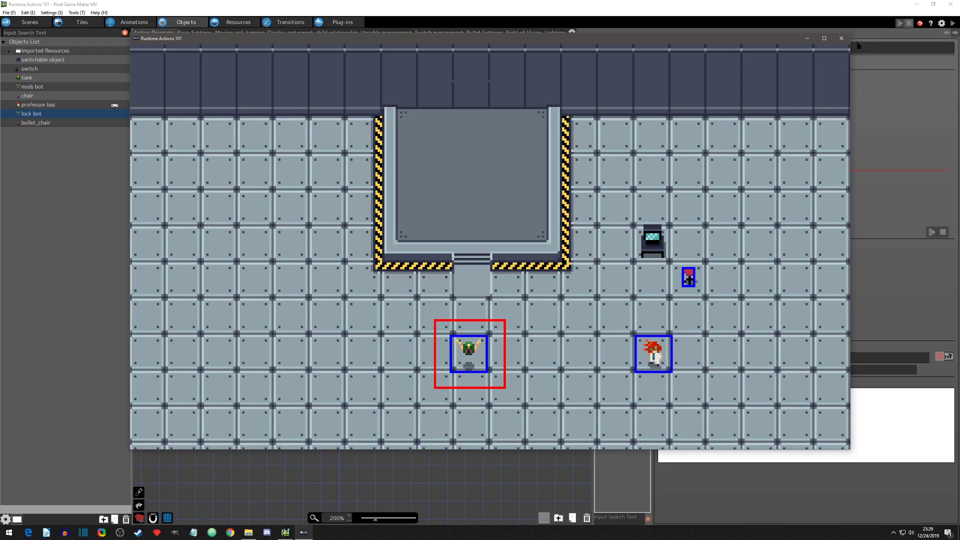
click(841, 38)
Step: Enable Lock Objects Within Field of Vision/Lighting, alongside attack detection, in the Lock Object action of "lock object and fire bullet"
click(425, 252)
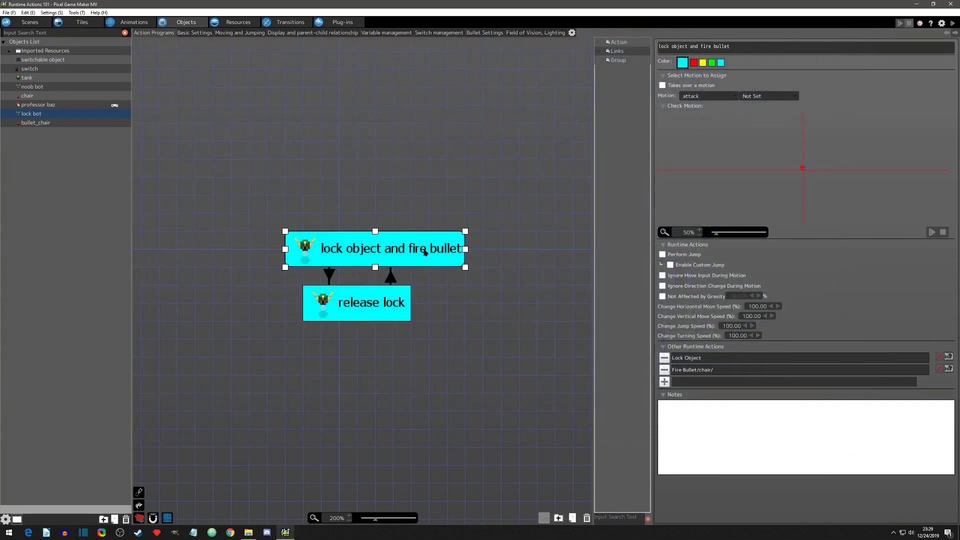
double_click(697, 358)
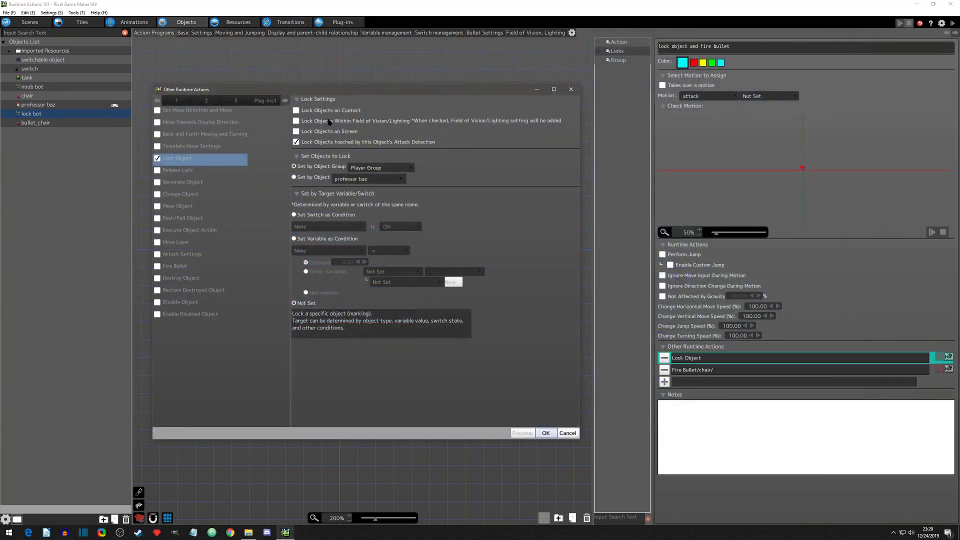
click(296, 121)
click(295, 121)
click(296, 121)
click(546, 434)
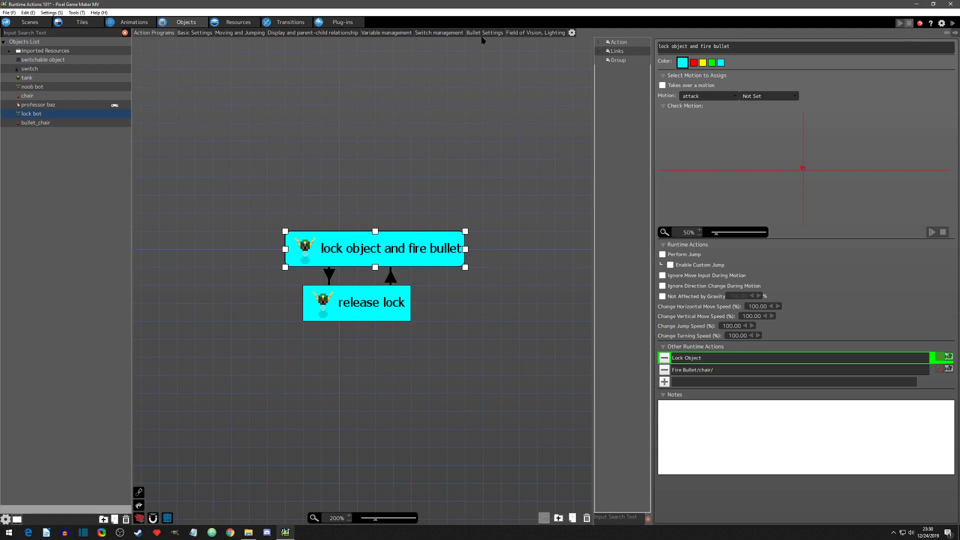
Step: Check the lock bot's field of vision settings, then test-play moving professor baz around its edge and close the test window
click(527, 33)
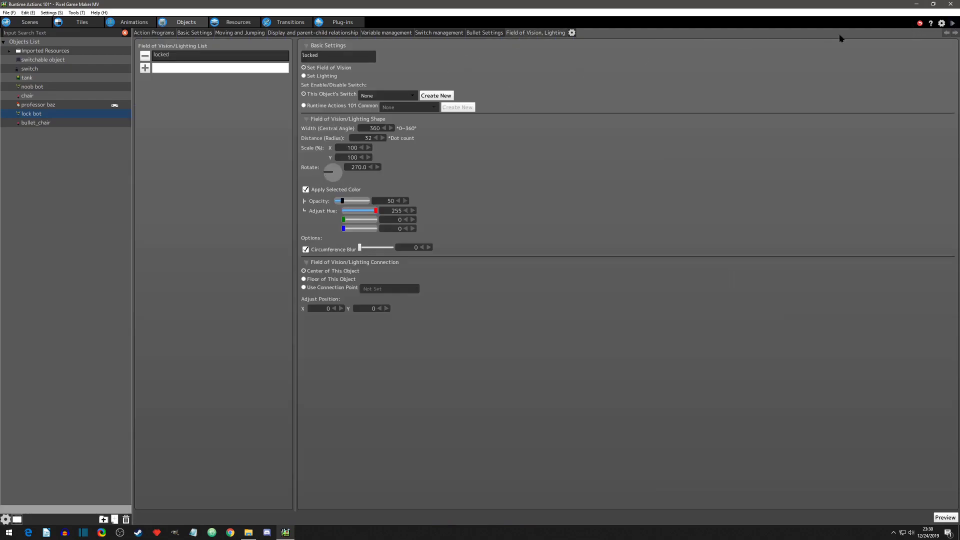
click(952, 23)
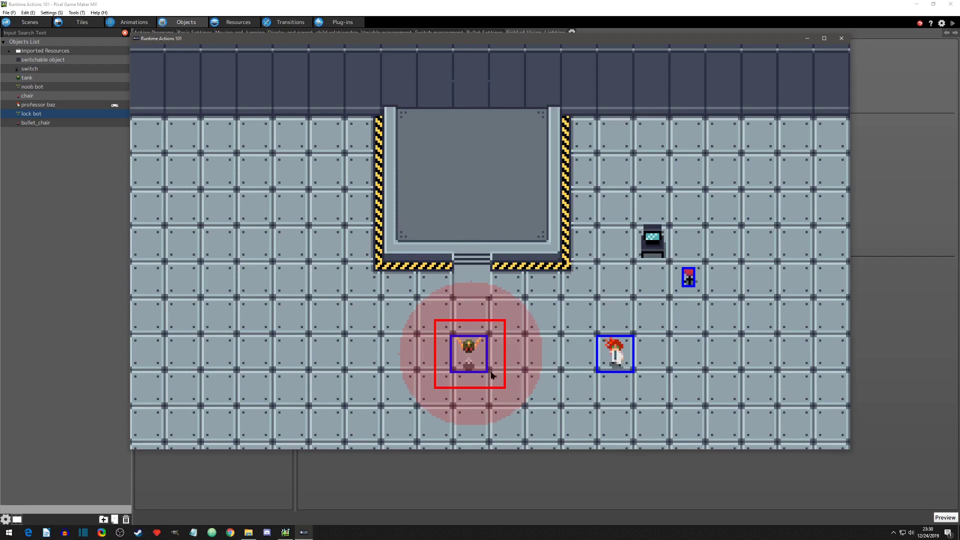
key(Left)
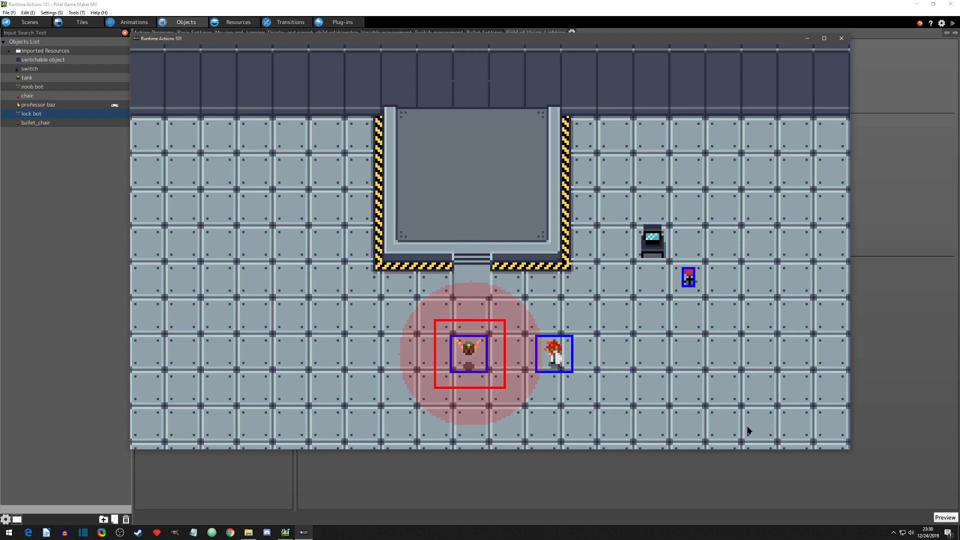
key(Right)
key(Right)
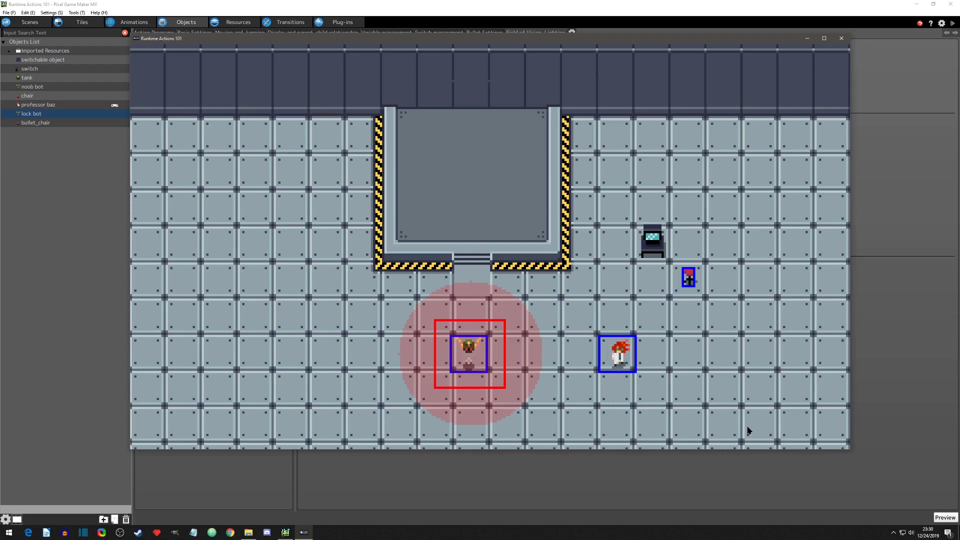
key(Left)
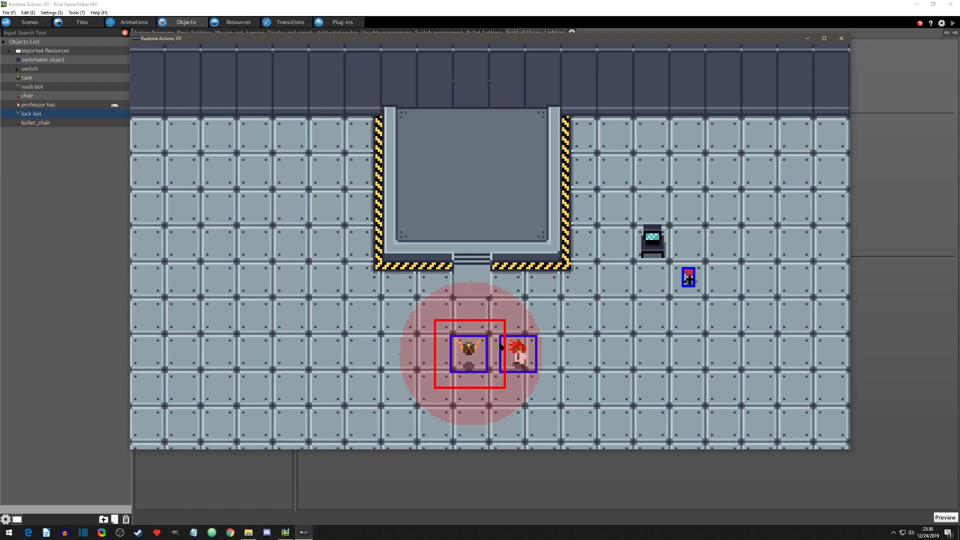
click(841, 38)
Step: Clear the field-of-vision and attack-detection lock settings in the Lock Object action of "lock object and fire bullet"
click(161, 34)
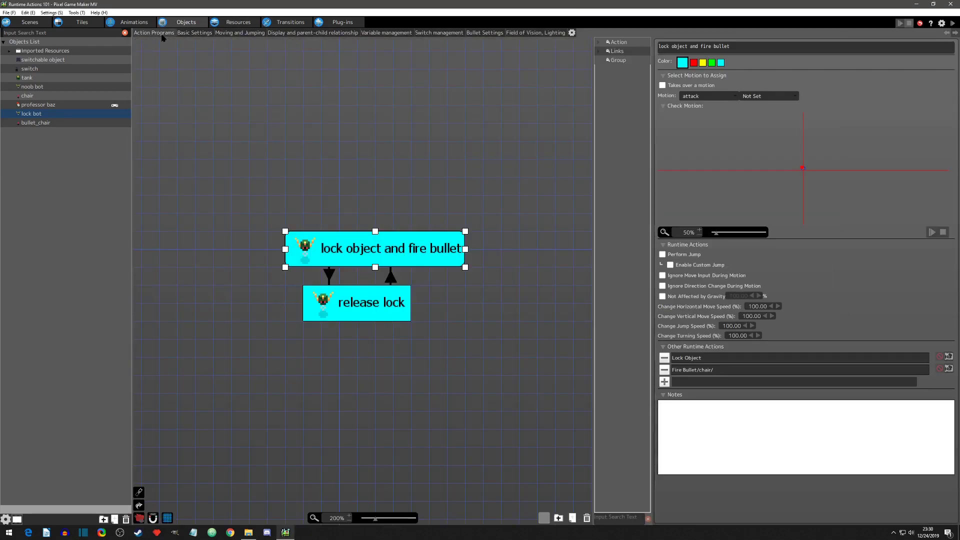
double_click(698, 356)
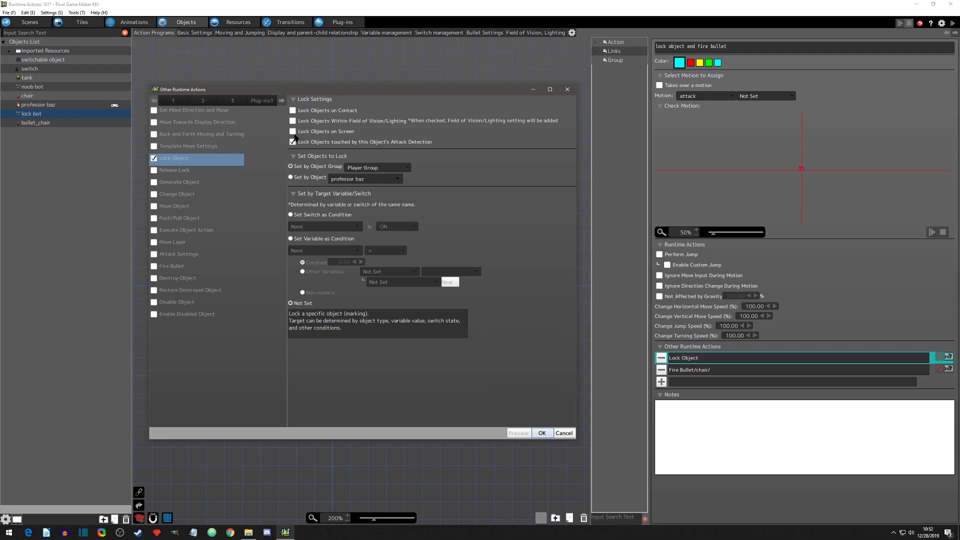
click(294, 143)
click(541, 432)
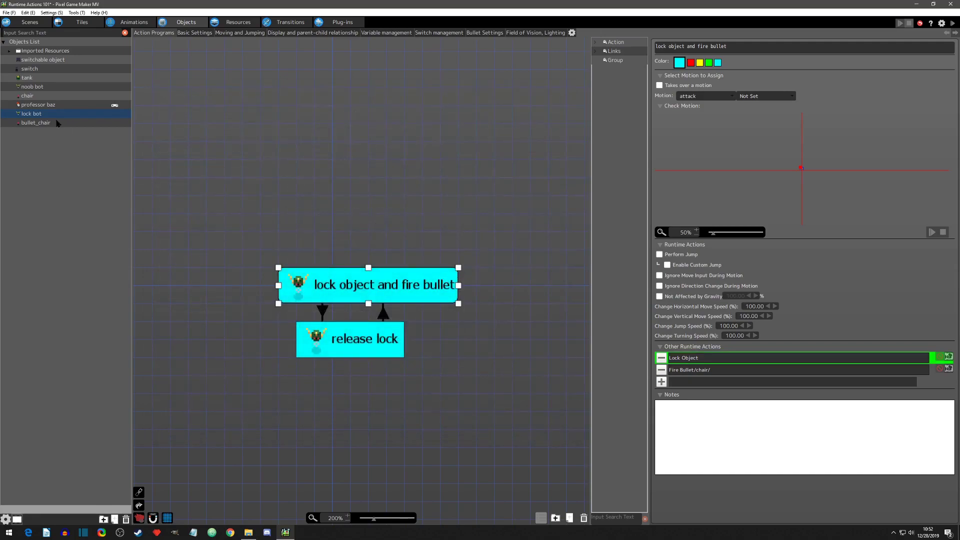
Step: Review the isLockable switch and variable defined on professor baz and on the chair
click(43, 105)
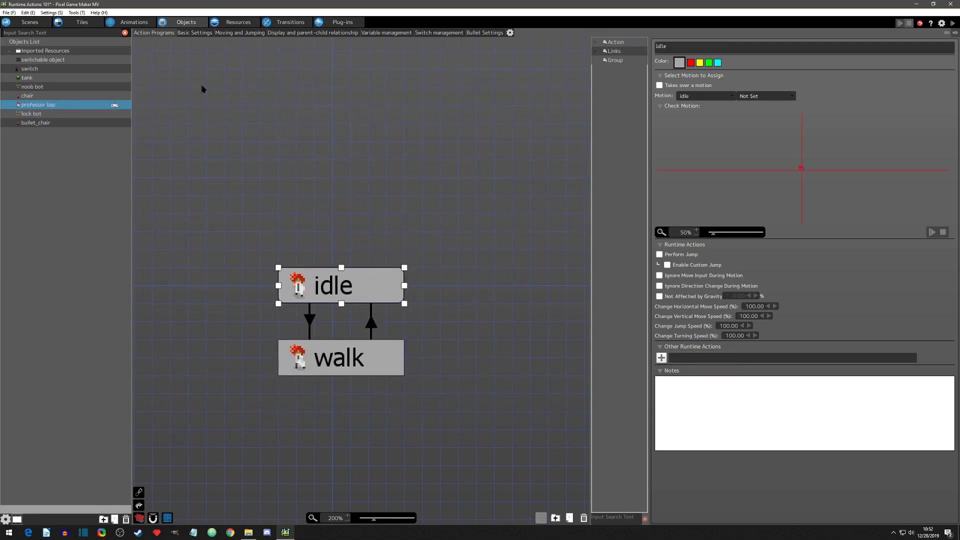
click(438, 32)
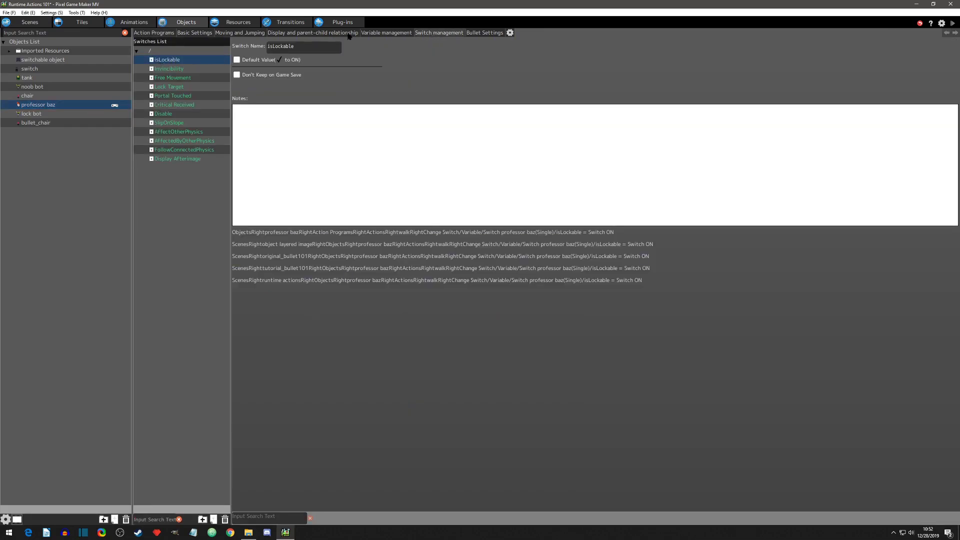
click(372, 33)
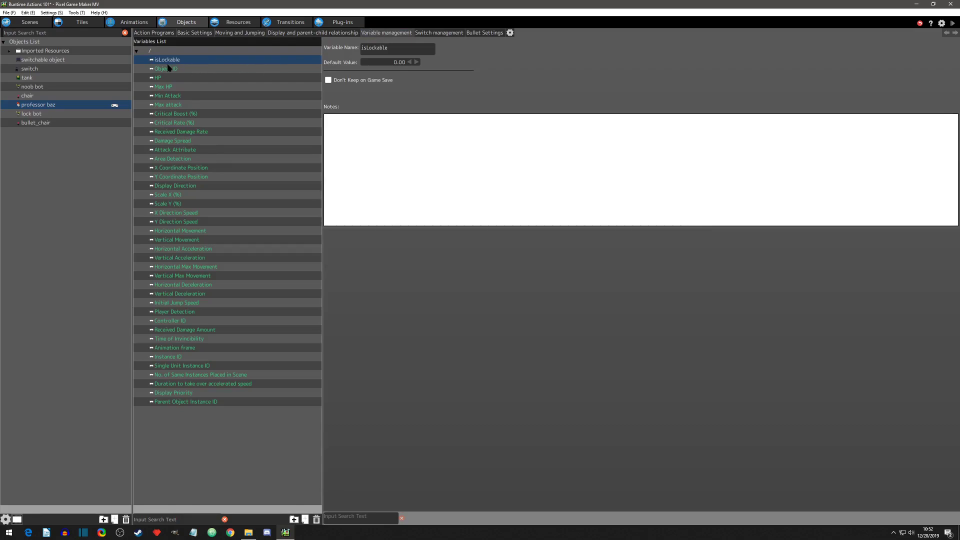
click(30, 96)
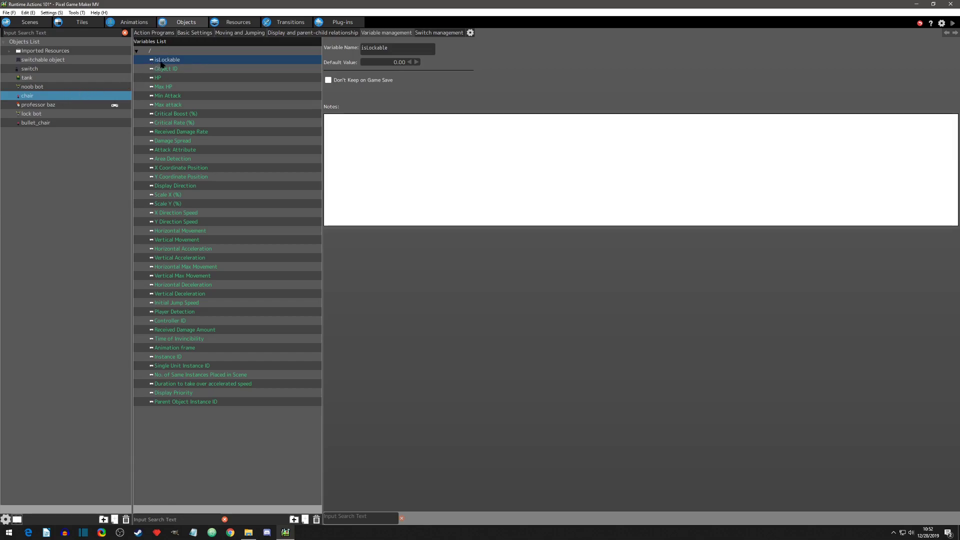
click(423, 33)
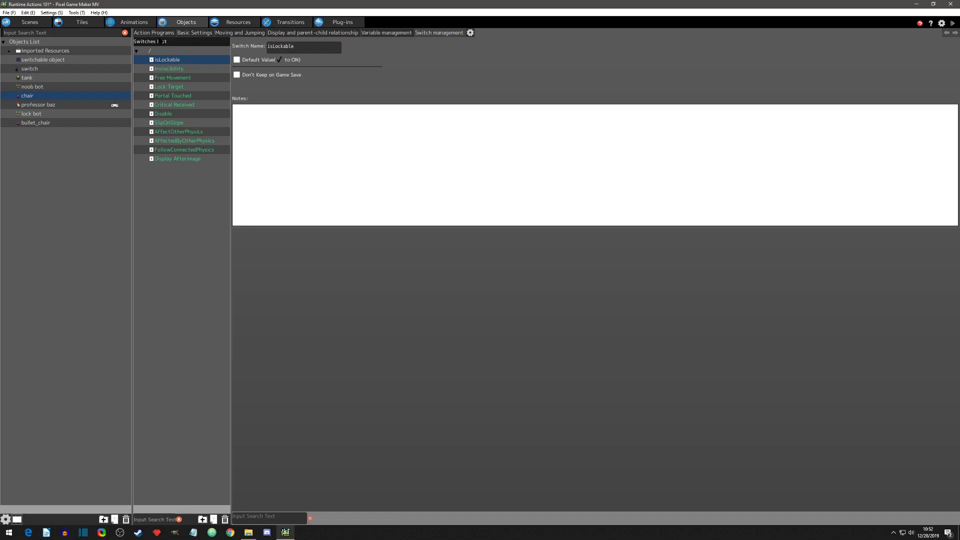
Step: Set the lock bot's Lock Object action to use professor baz's isLockable switch being ON as the condition
click(42, 113)
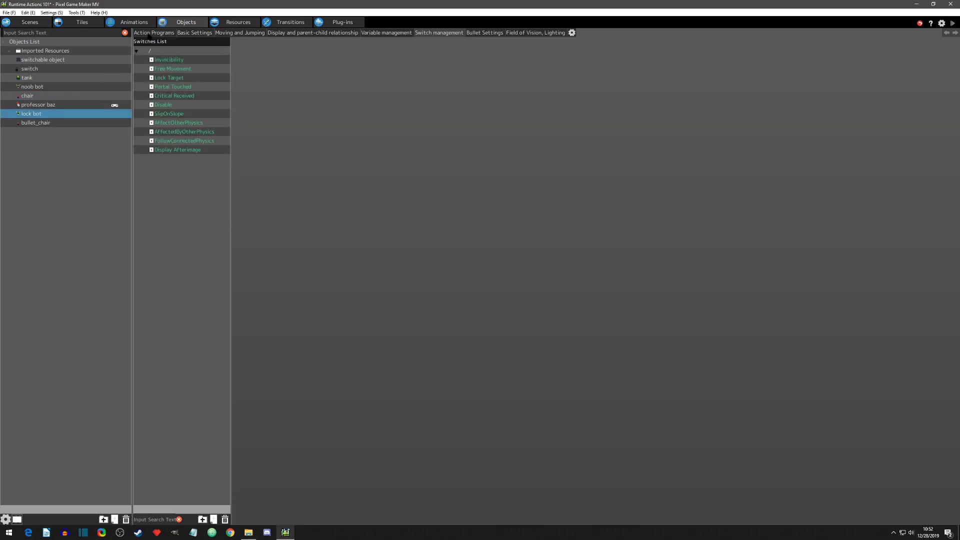
click(149, 34)
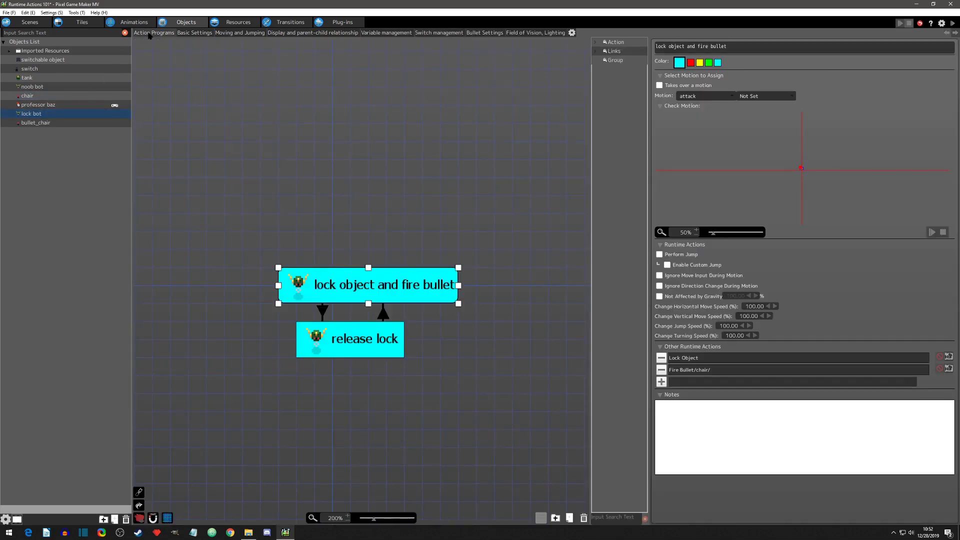
double_click(721, 358)
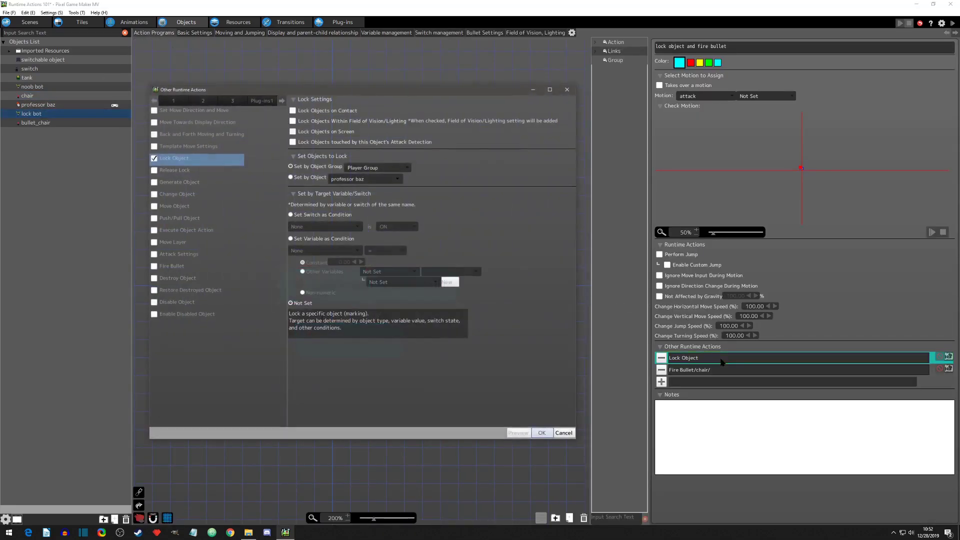
click(291, 215)
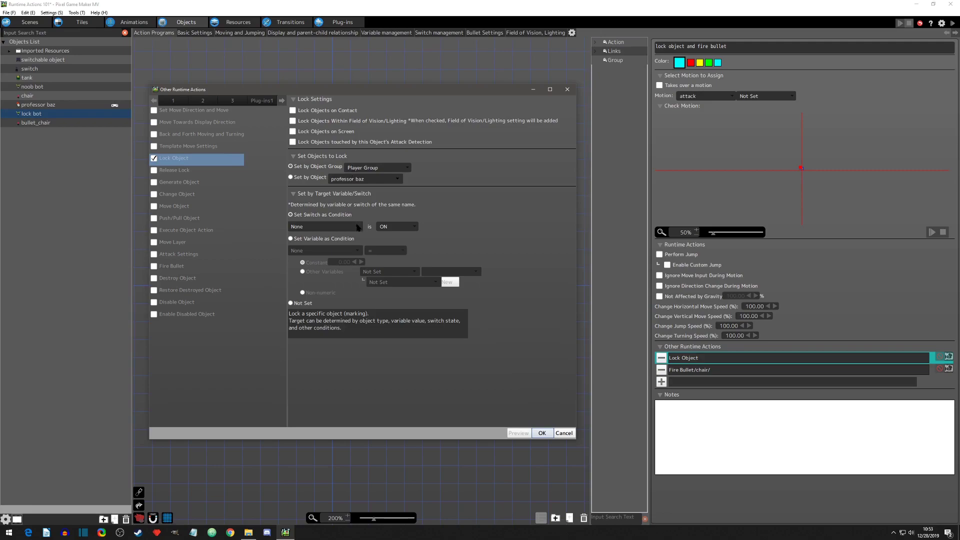
click(412, 227)
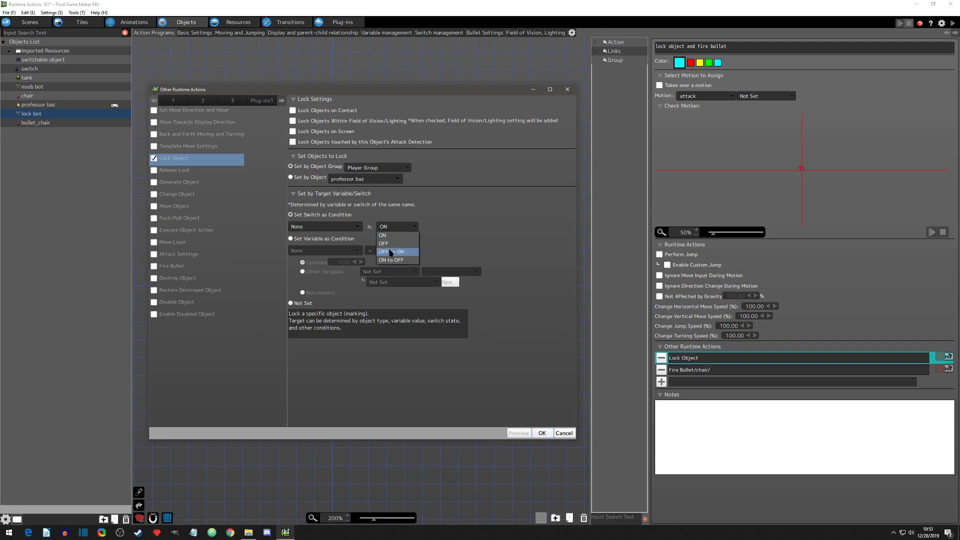
click(385, 237)
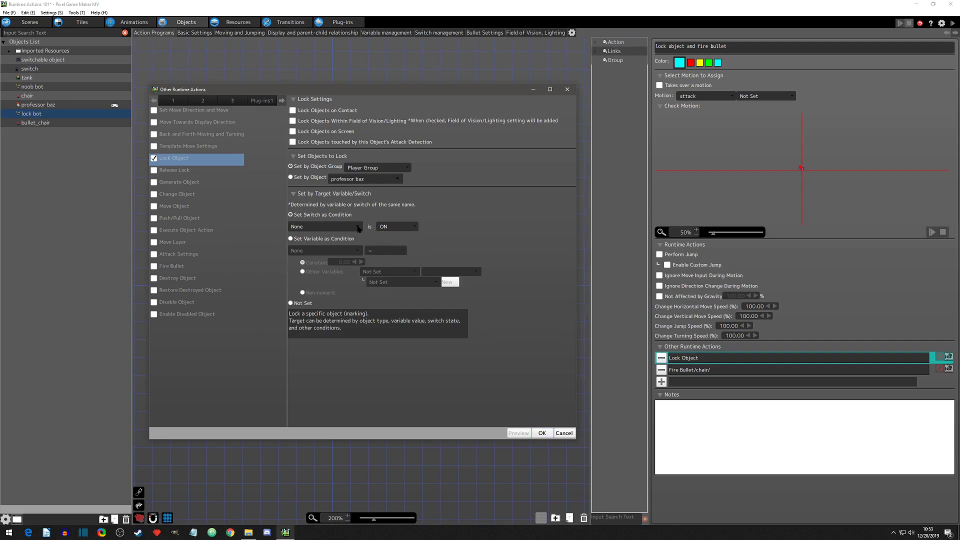
click(357, 228)
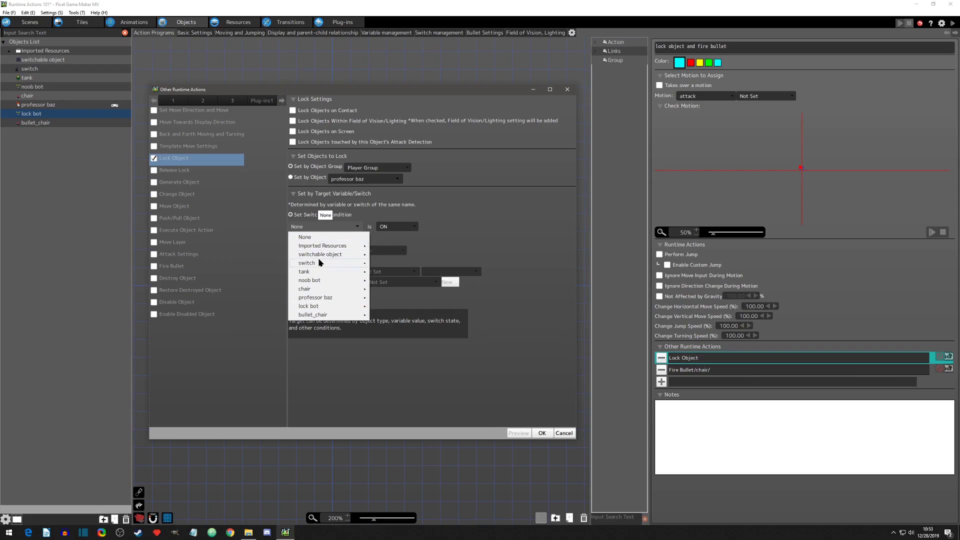
mouse_move(318, 262)
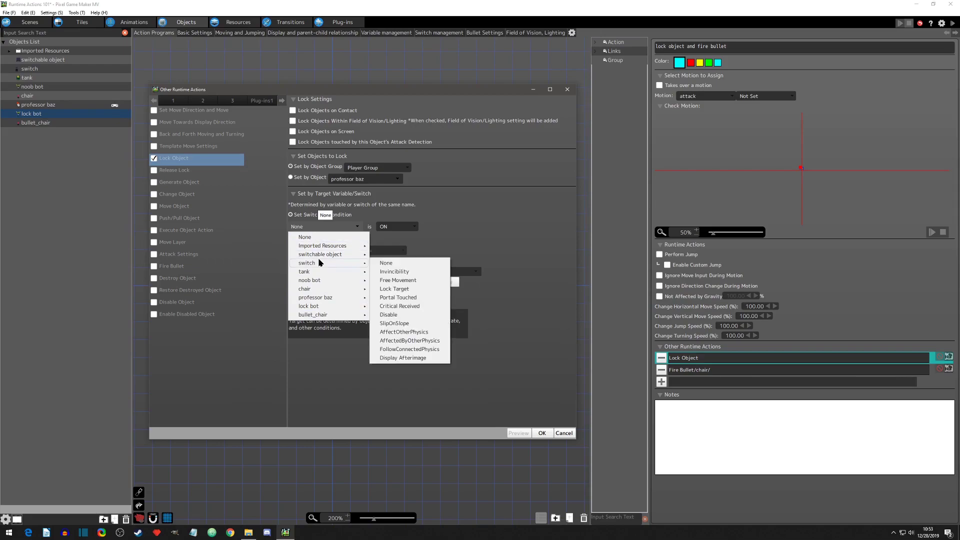
mouse_move(316, 290)
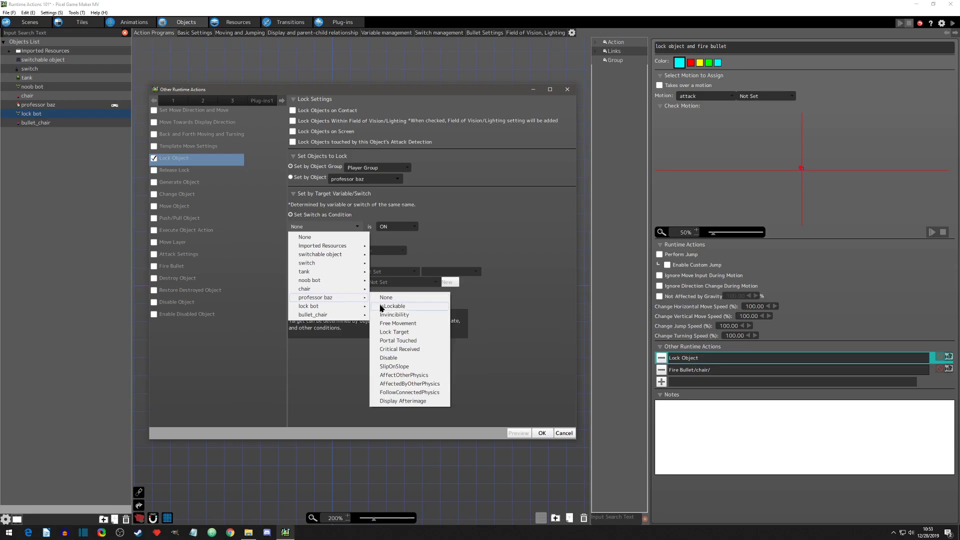
click(398, 306)
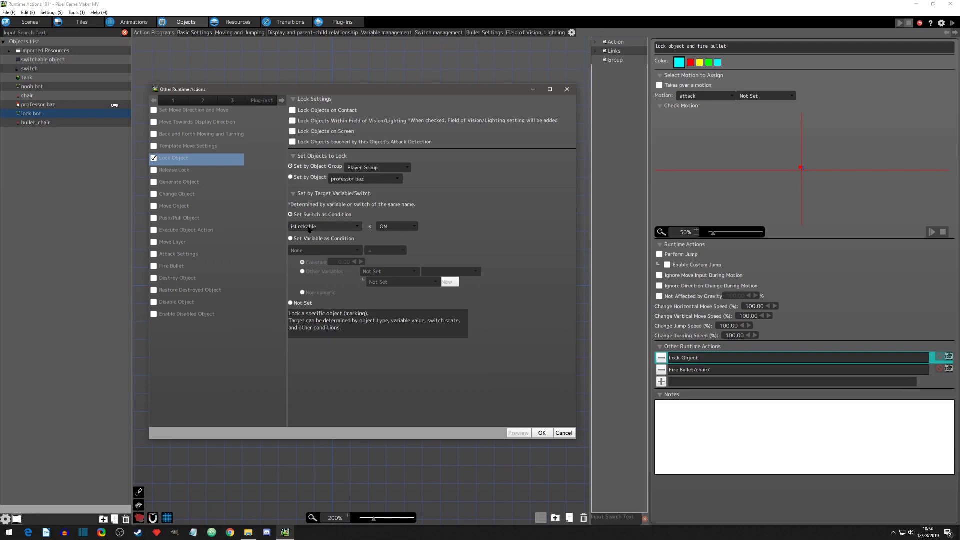
click(541, 433)
Step: Test-play the scene and show professor baz's details from the debug object data
click(953, 23)
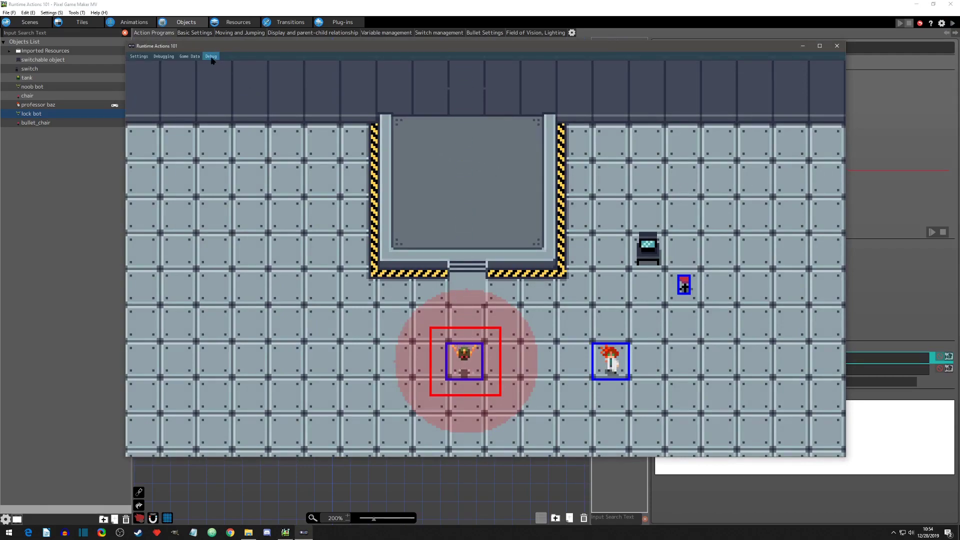
click(211, 56)
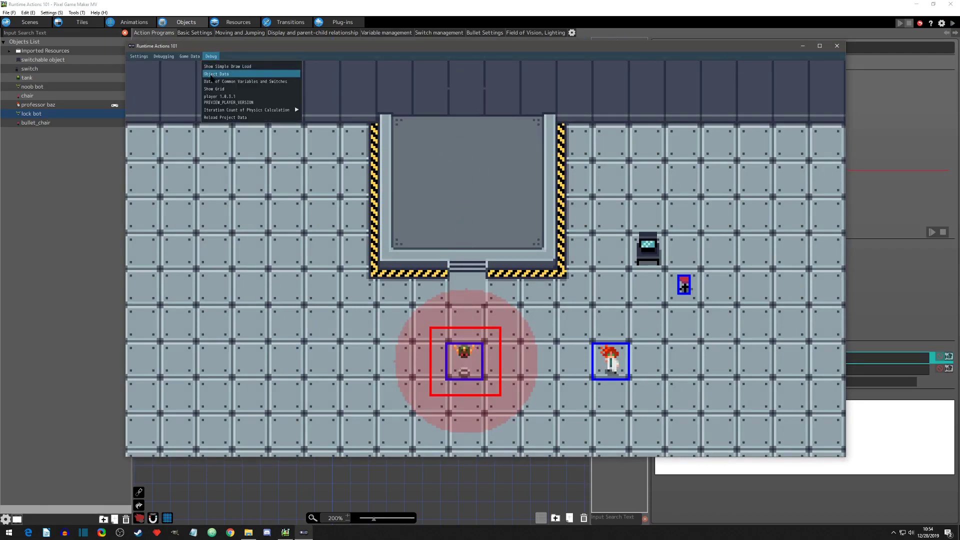
click(240, 75)
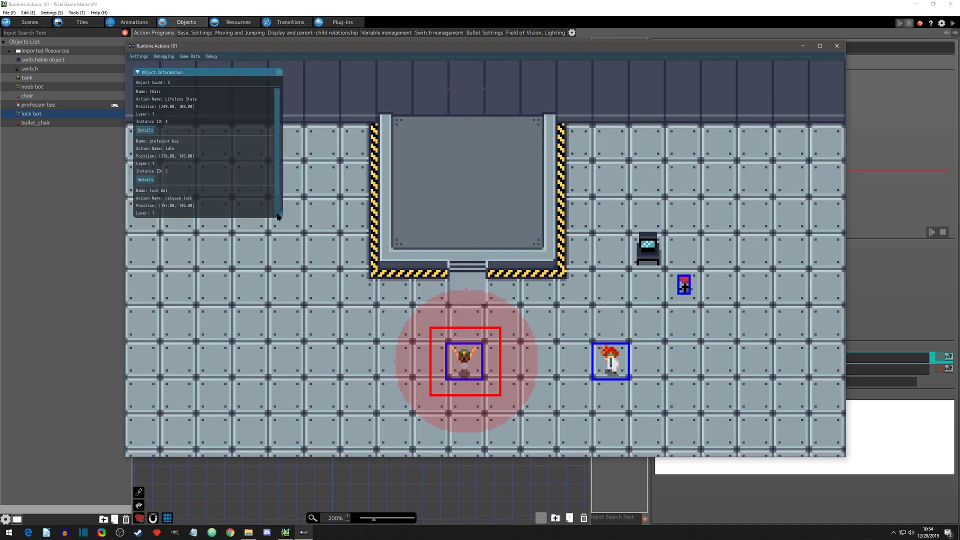
drag(280, 216, 285, 275)
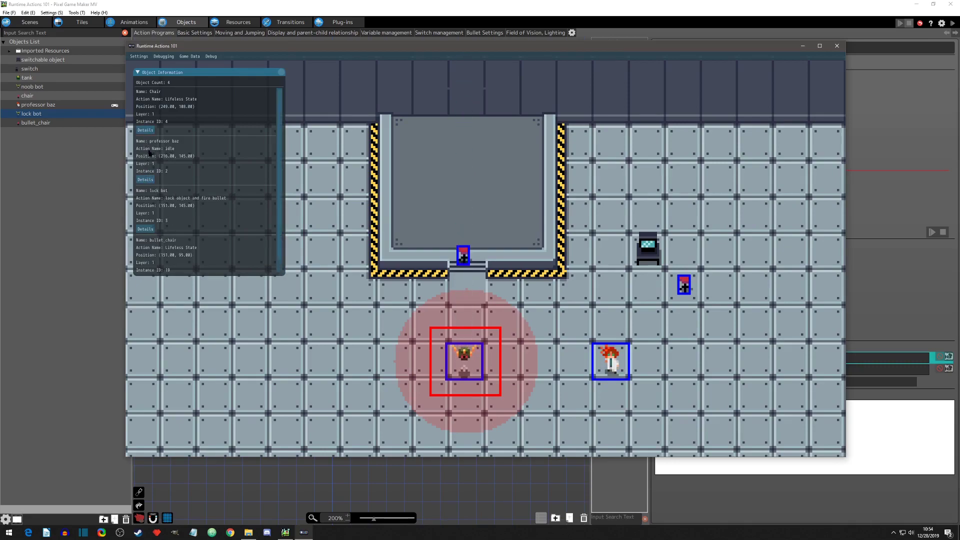
click(146, 179)
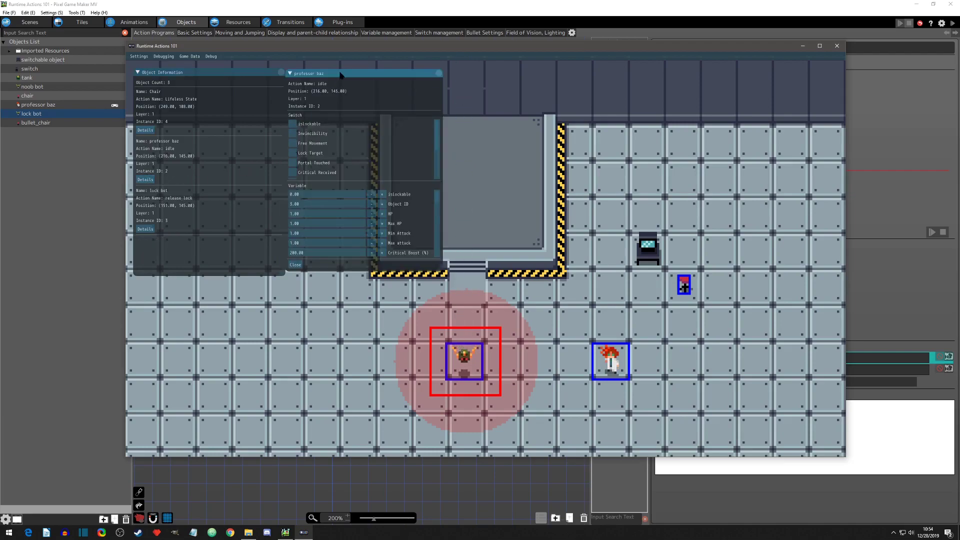
drag(350, 73, 354, 73)
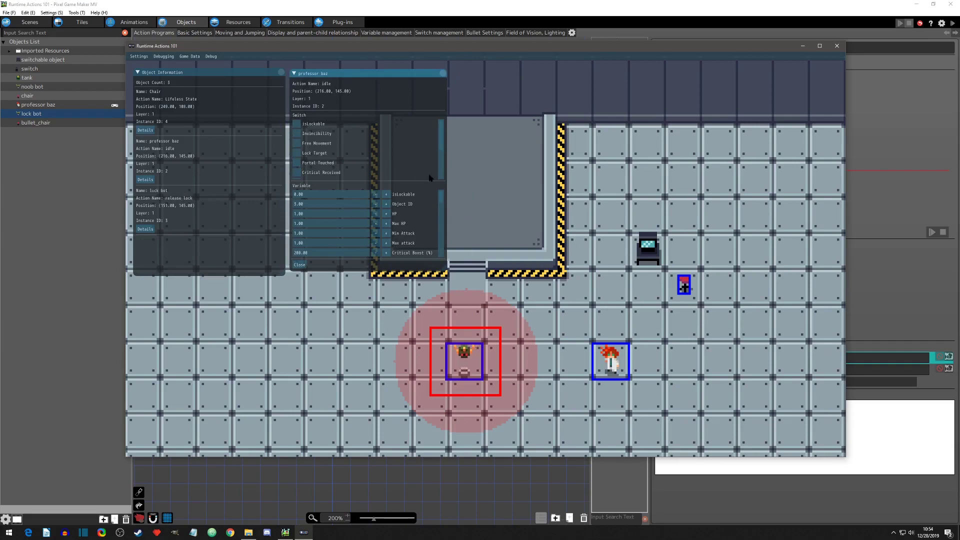
Step: Turn on professor baz's isLockable switch in the running test play
drag(443, 197, 442, 215)
click(299, 125)
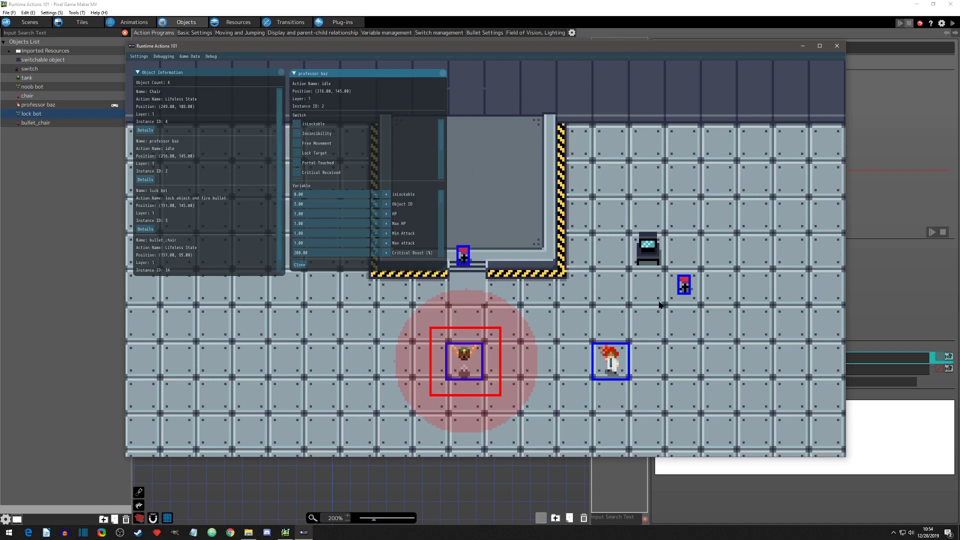
click(297, 124)
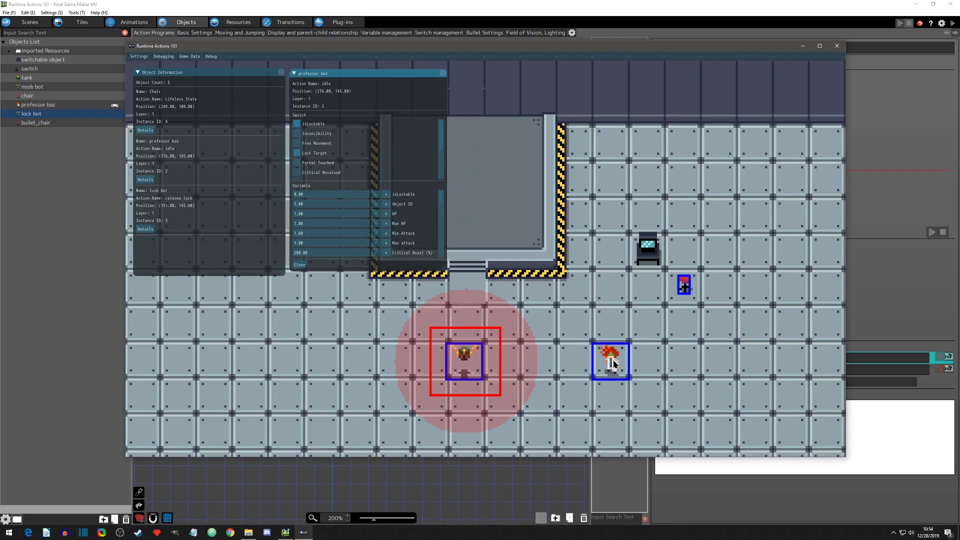
Step: Walk professor baz farther from the lock bot and turn on the chair's isLockable switch in its debug details
key(Right)
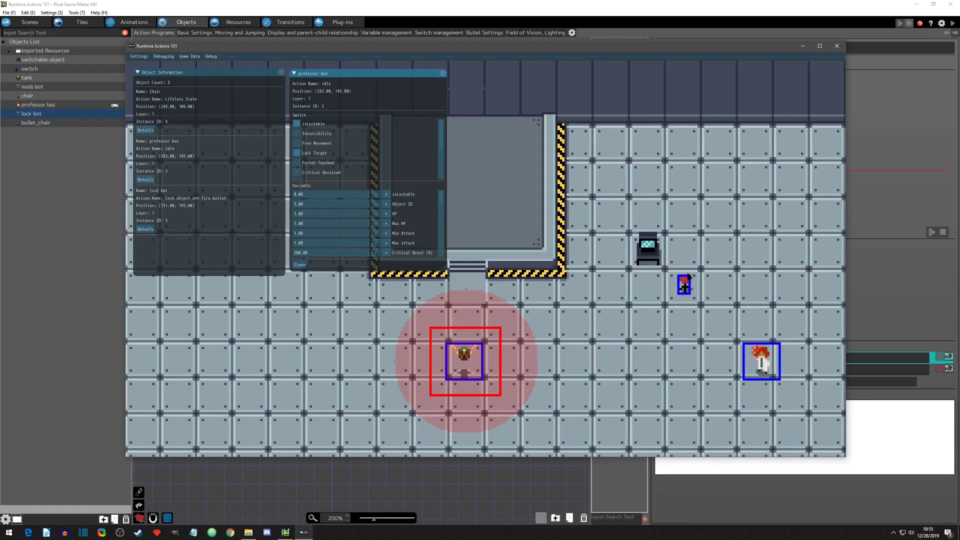
click(145, 129)
drag(489, 76, 493, 76)
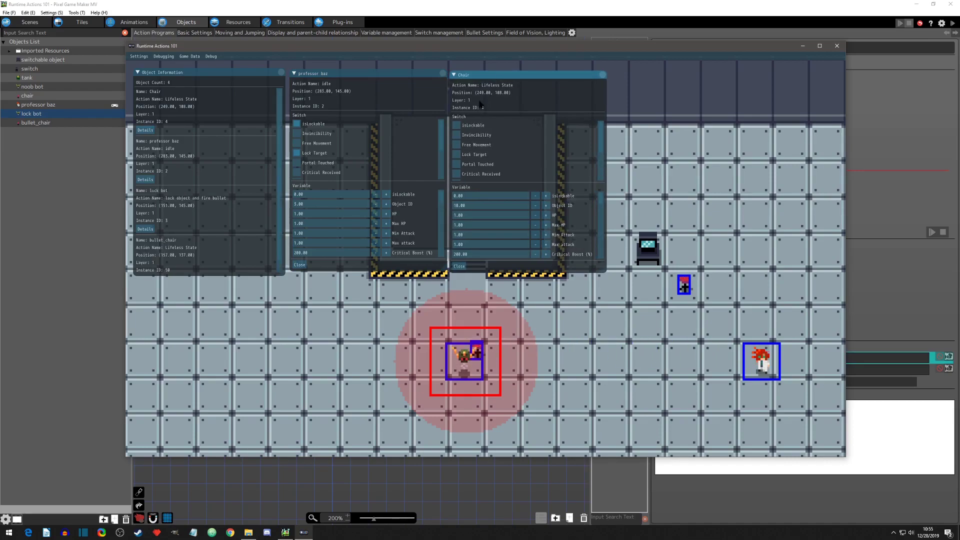
click(459, 124)
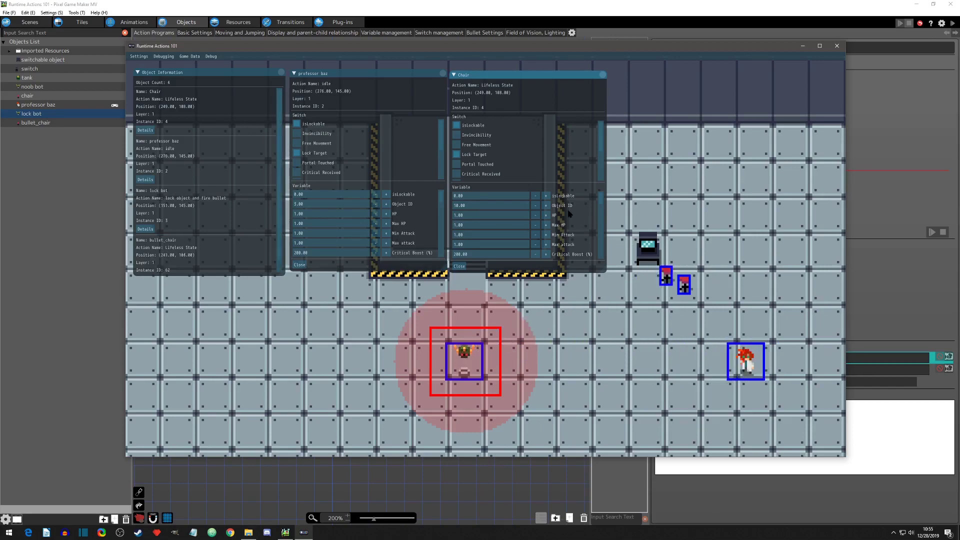
Step: Turn off the isLockable switch on the chair and professor baz, and end the test play
click(457, 128)
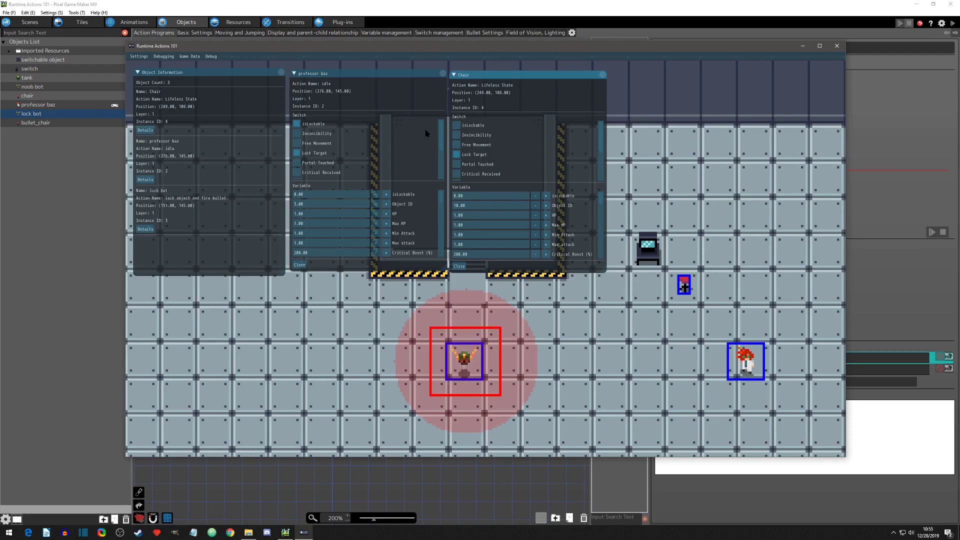
click(298, 124)
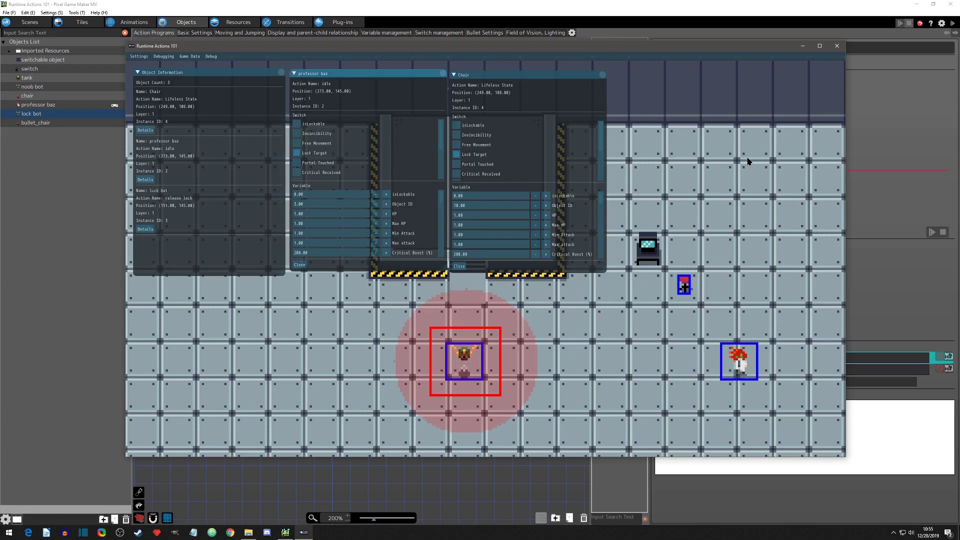
click(602, 75)
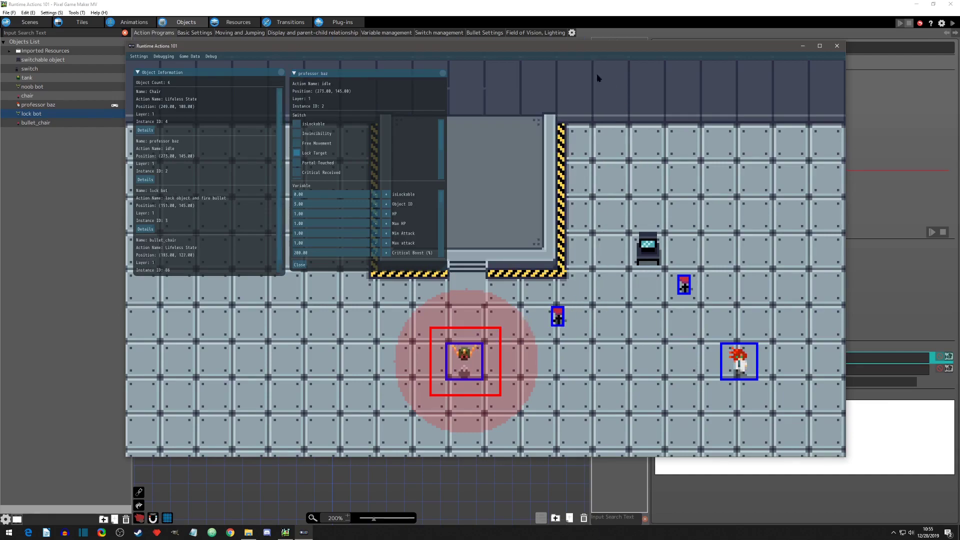
click(443, 74)
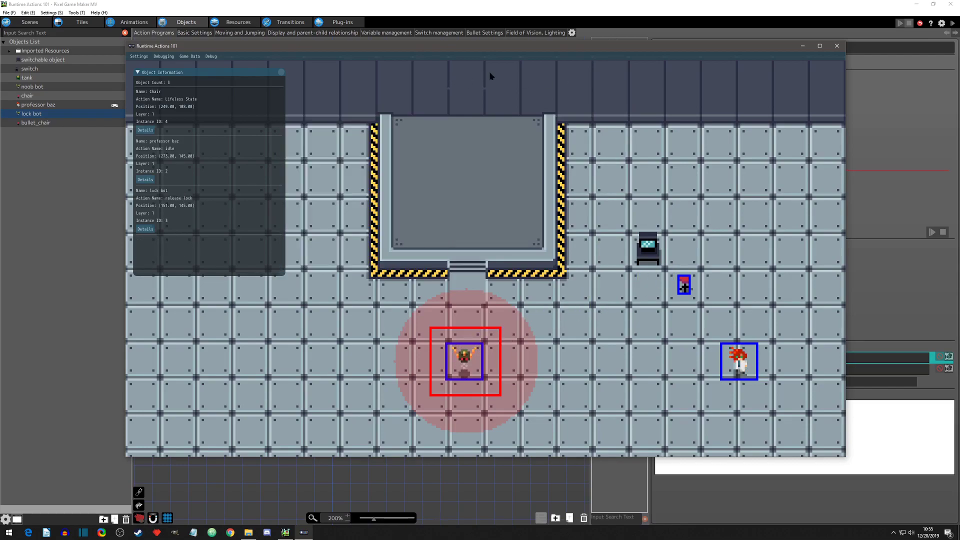
click(836, 45)
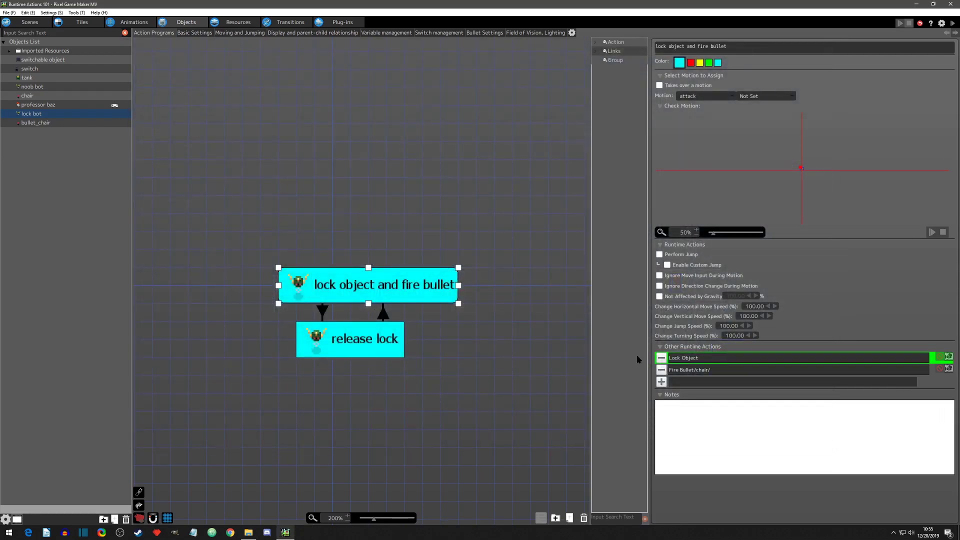
Step: Review the lock bot's release lock action and its Release Lock runtime action alongside the lock object and fire bullet action
click(363, 345)
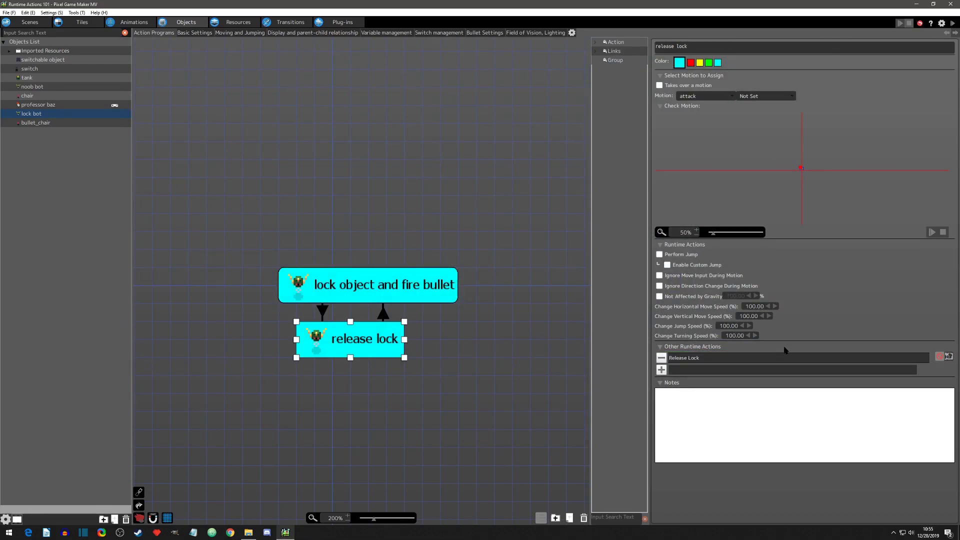
click(939, 357)
click(375, 289)
click(375, 335)
click(352, 286)
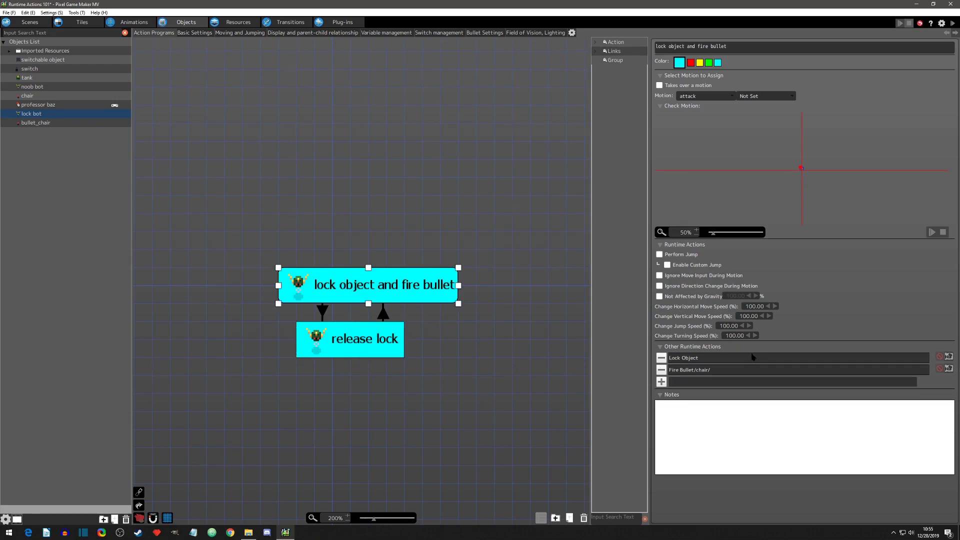
Step: Set the lock bot's Lock Object condition to the chair's isLockable variable being equal to the constant 1.00
click(948, 356)
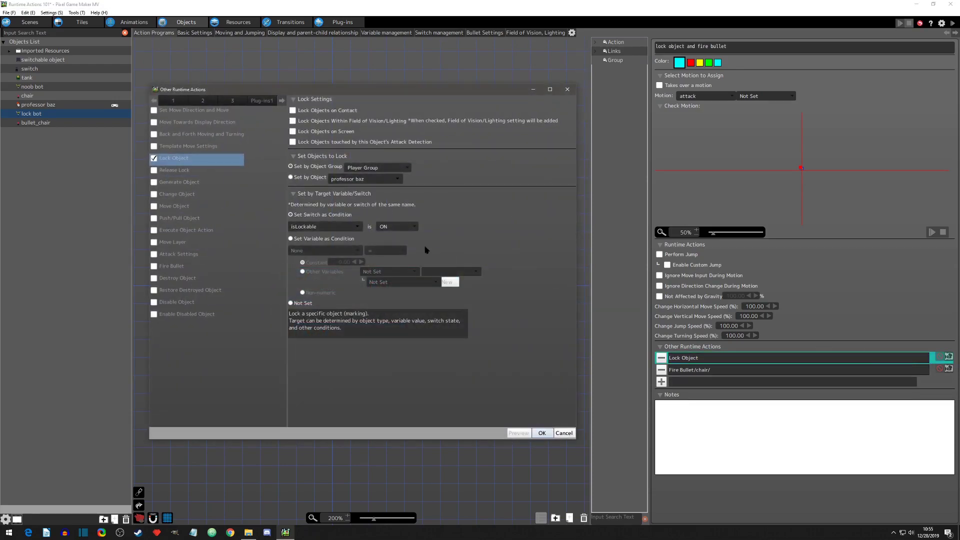
click(291, 238)
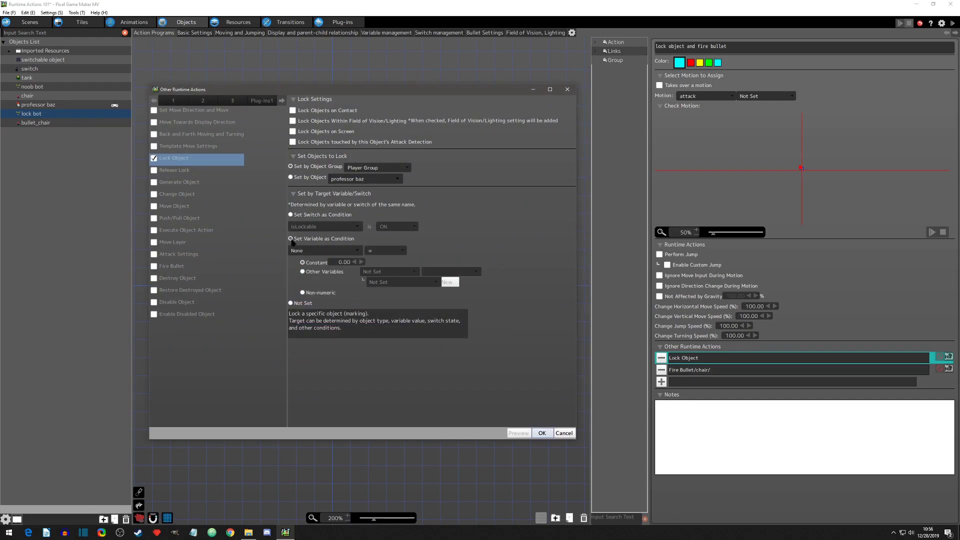
click(354, 250)
mouse_move(327, 314)
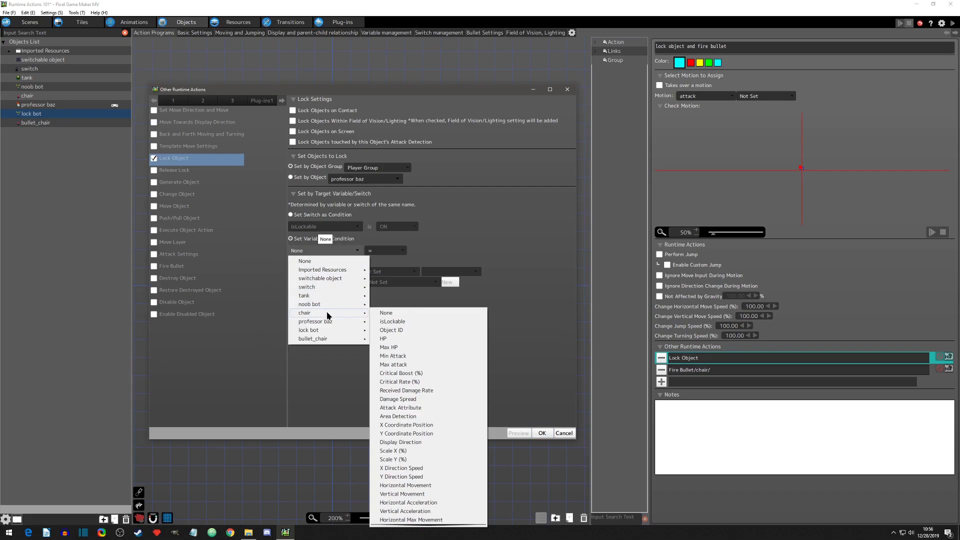
click(392, 322)
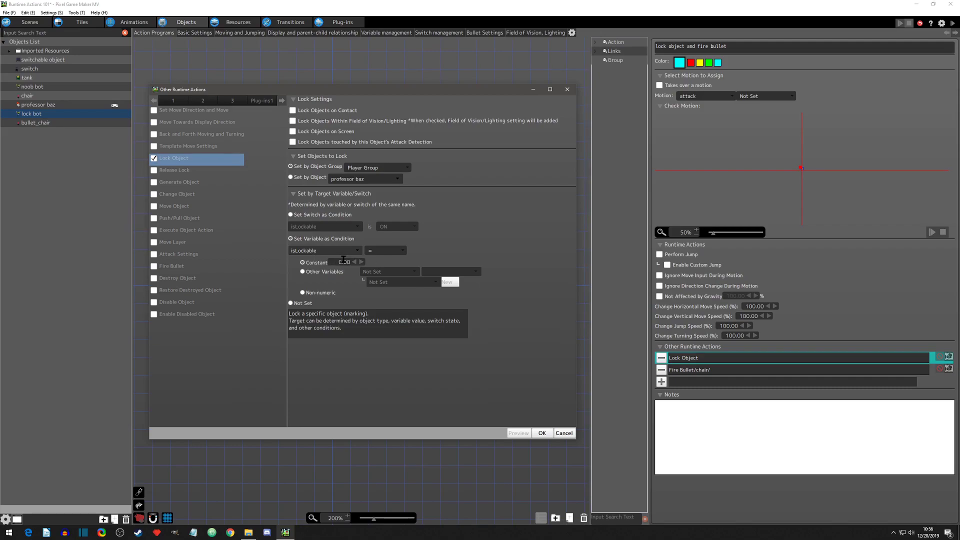
click(383, 250)
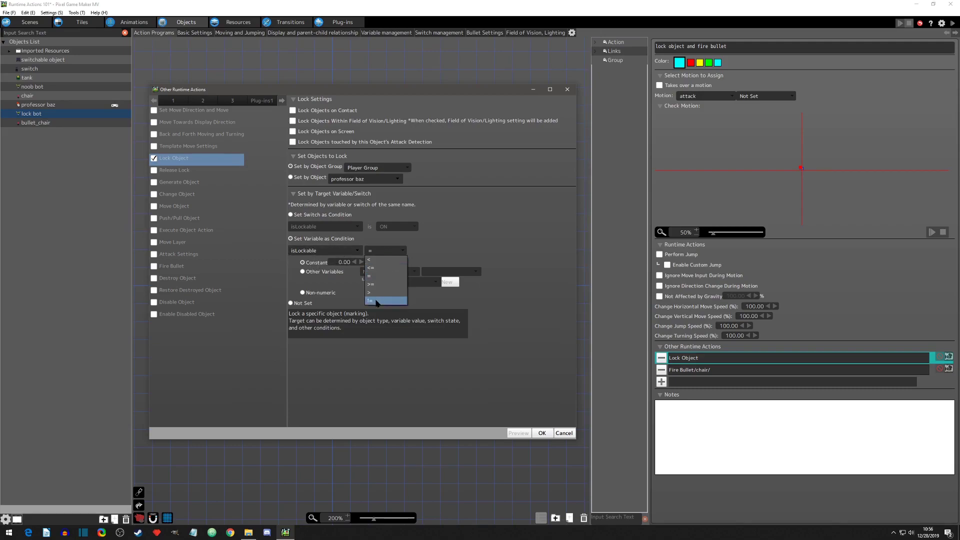
click(381, 277)
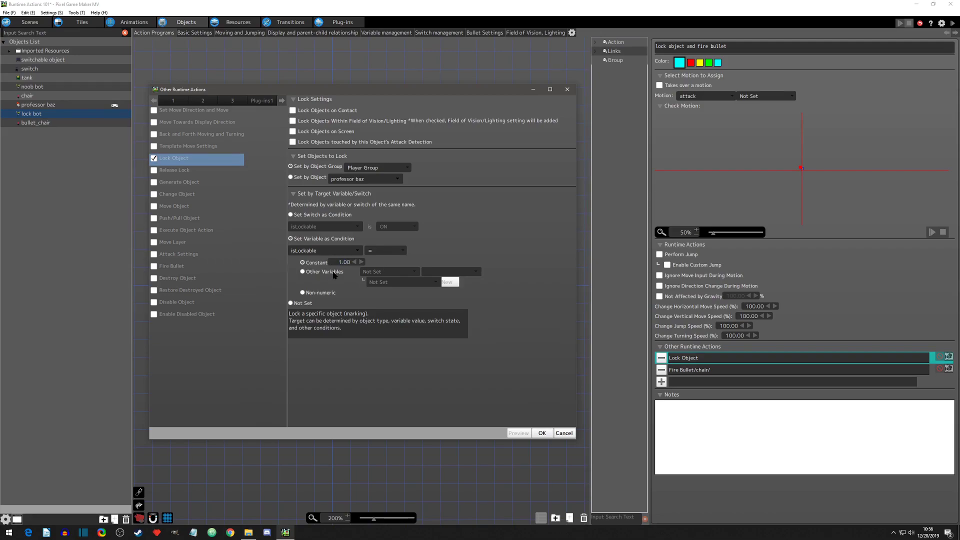
Step: Check the Other Variables sources for the comparison and accept the Lock Object settings with the constant 1.00
click(393, 272)
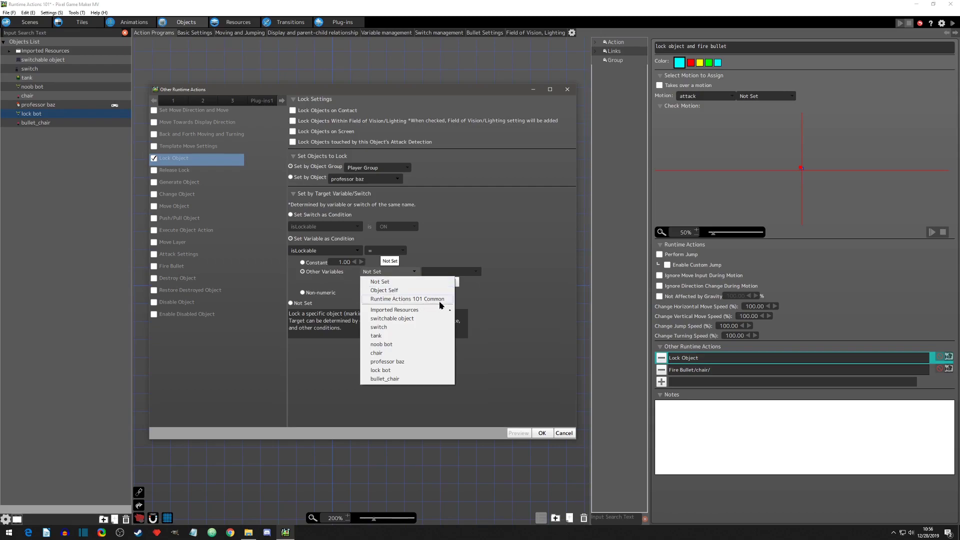
click(406, 280)
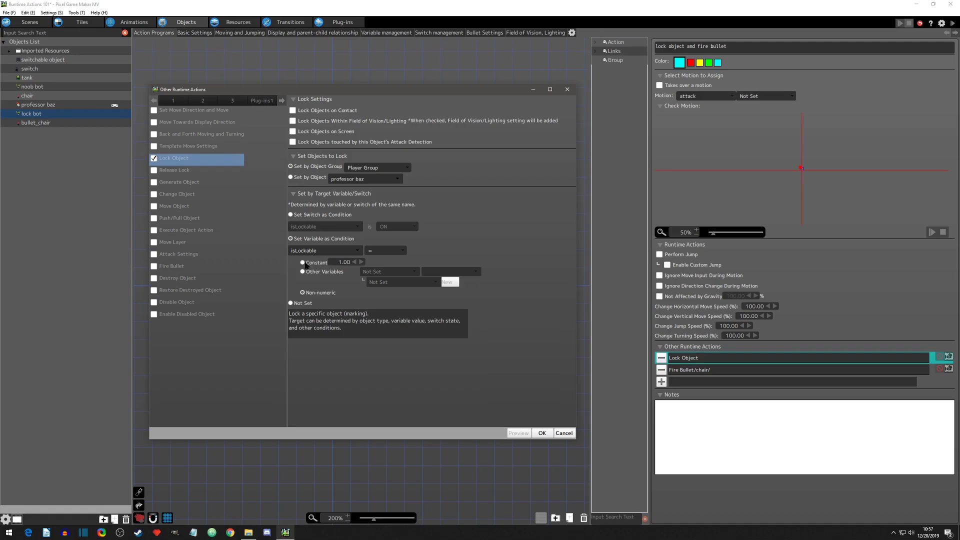
click(545, 434)
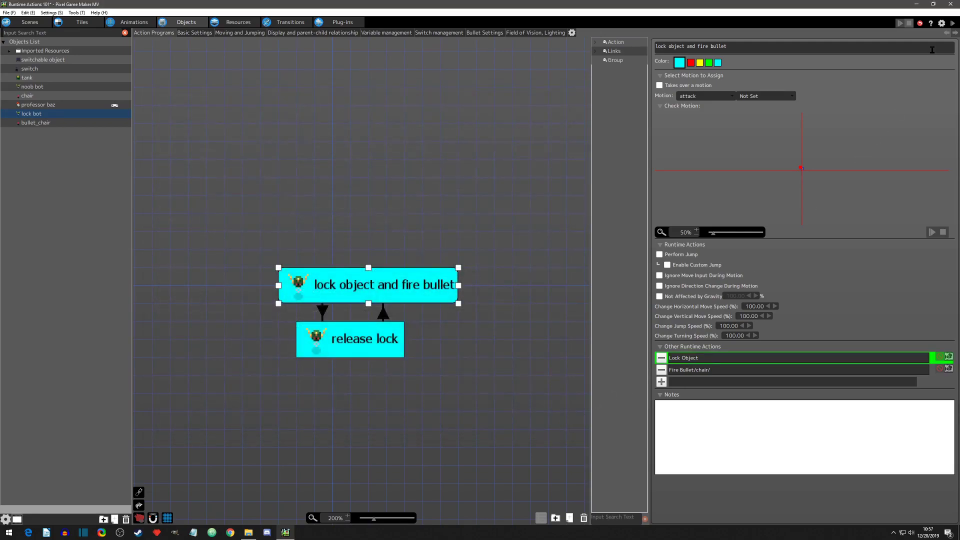
Step: Test-play the scene and show the debug details of professor baz and the chair
click(951, 26)
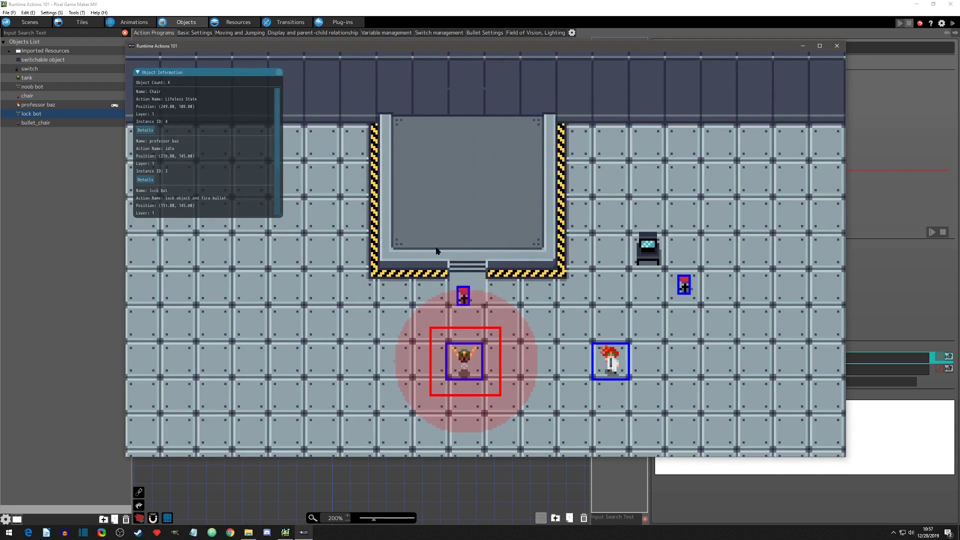
click(145, 179)
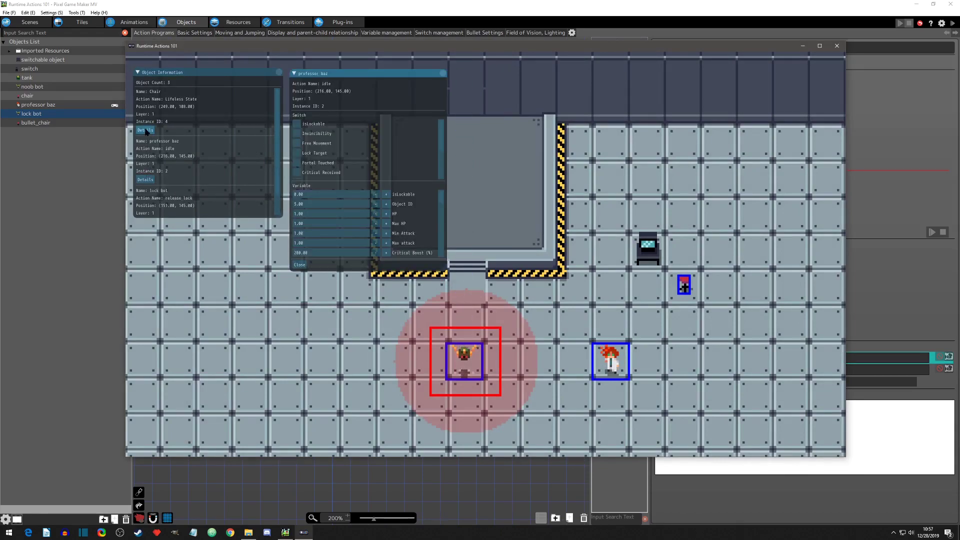
click(145, 130)
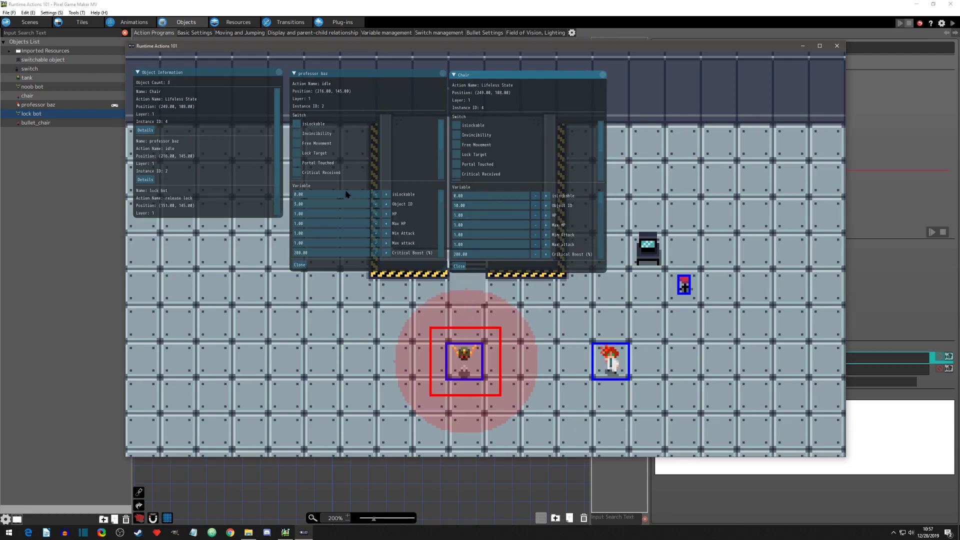
Step: Set professor baz's isLockable variable to 1.00 and walk him around to test the lock
click(385, 194)
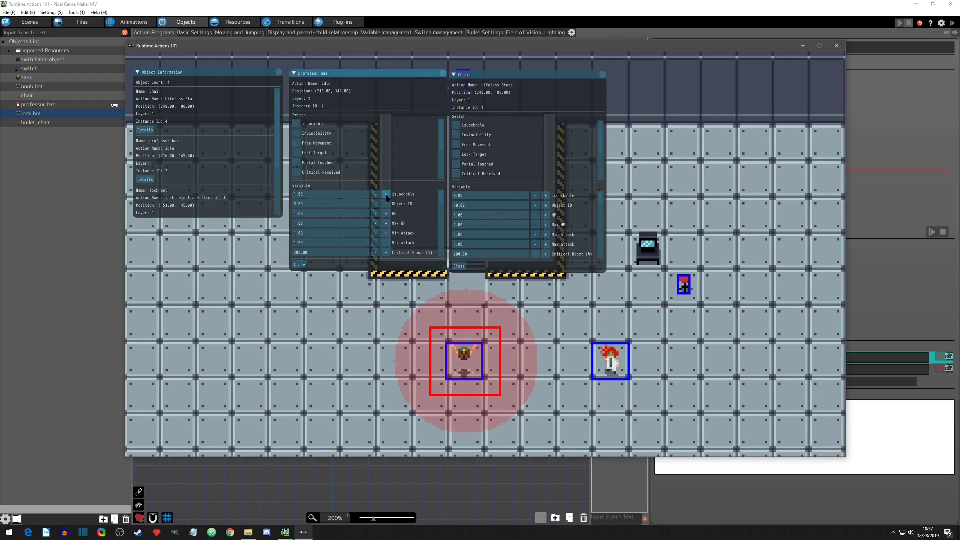
key(Right)
key(Left)
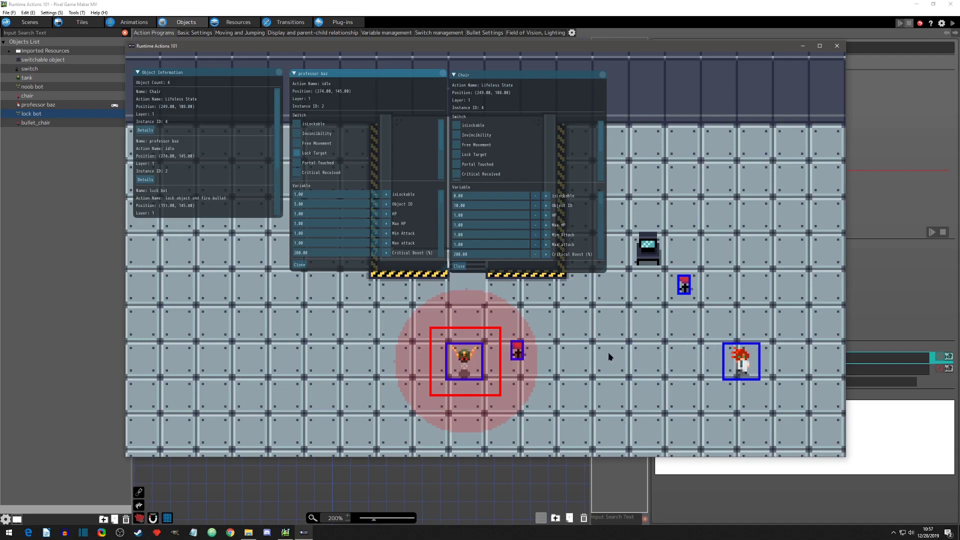
Step: Set the chair's isLockable variable to 1.00 and walk professor baz back and forth to test the lock
click(546, 196)
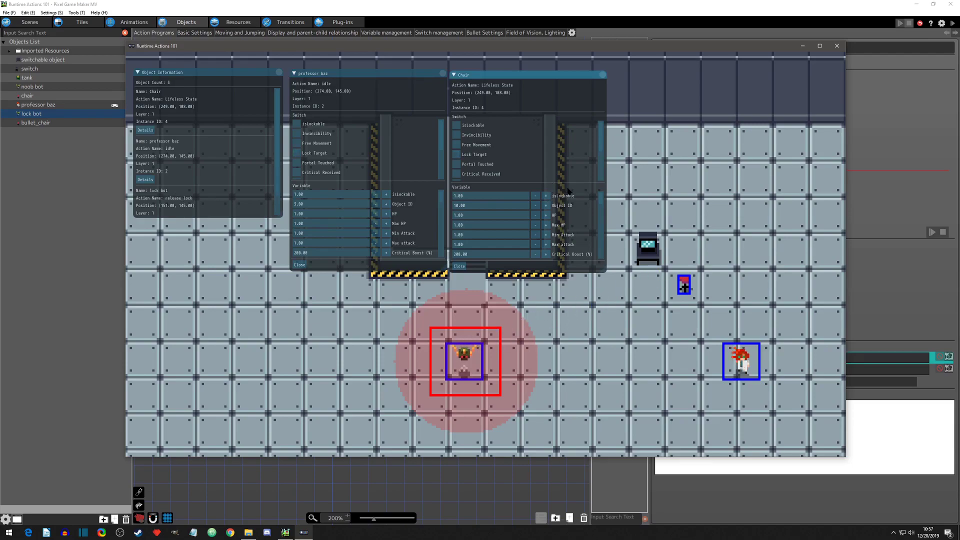
key(Left)
key(Right)
key(Left)
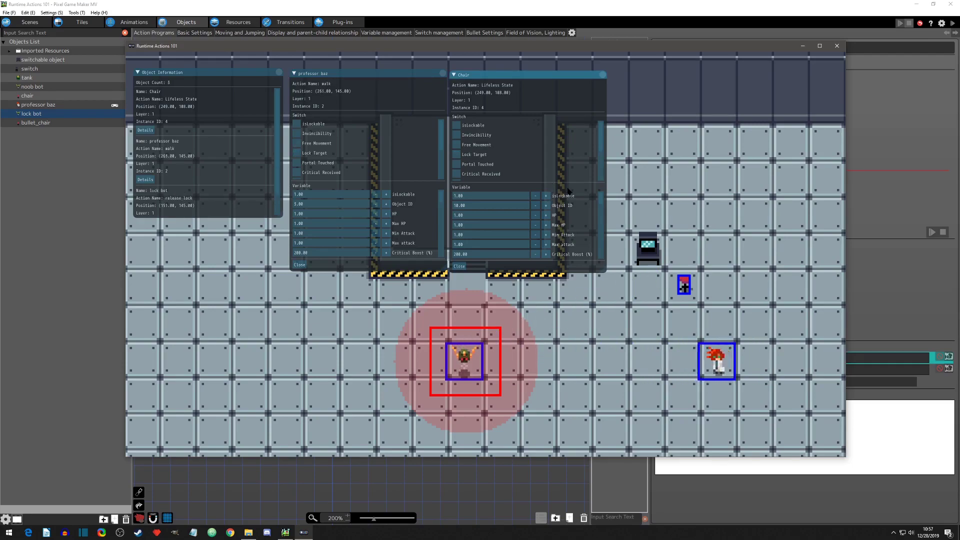
key(Right)
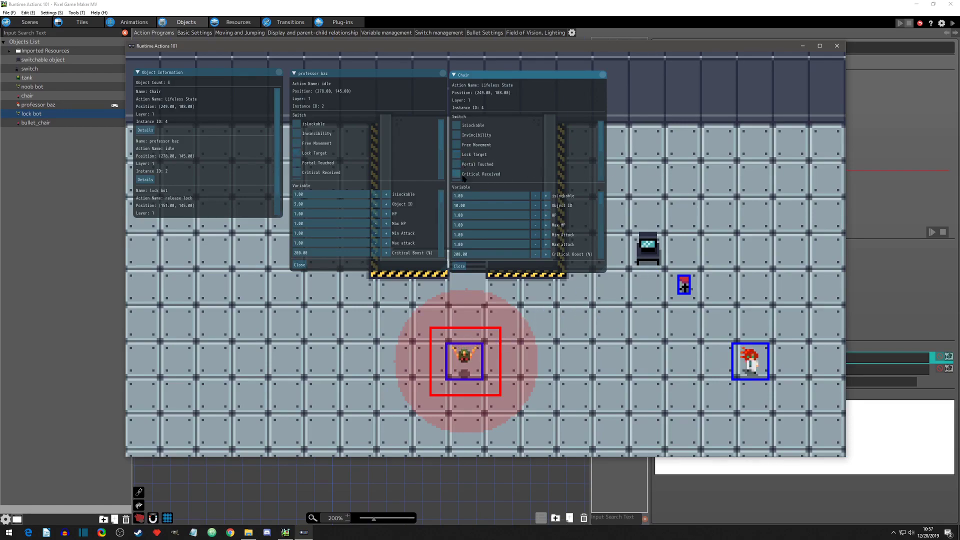
Step: Reset the isLockable variables of the chair and professor baz to 0.00 and end the test play with its debug windows closed
click(534, 195)
click(377, 195)
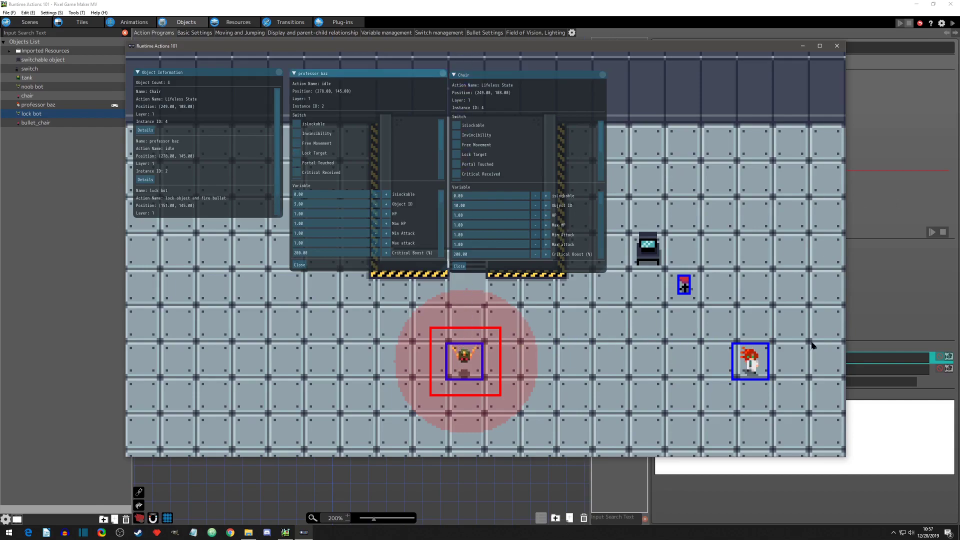
click(443, 74)
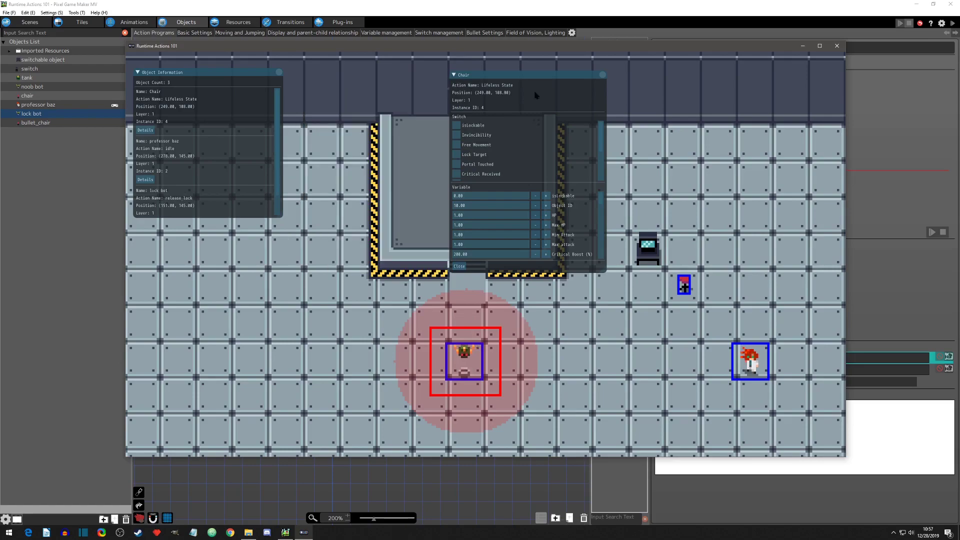
click(602, 74)
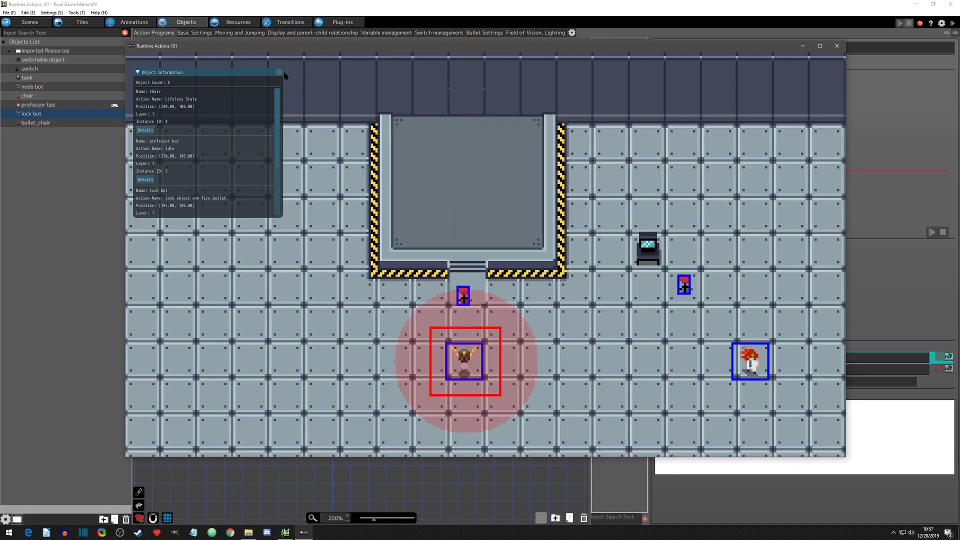
click(279, 73)
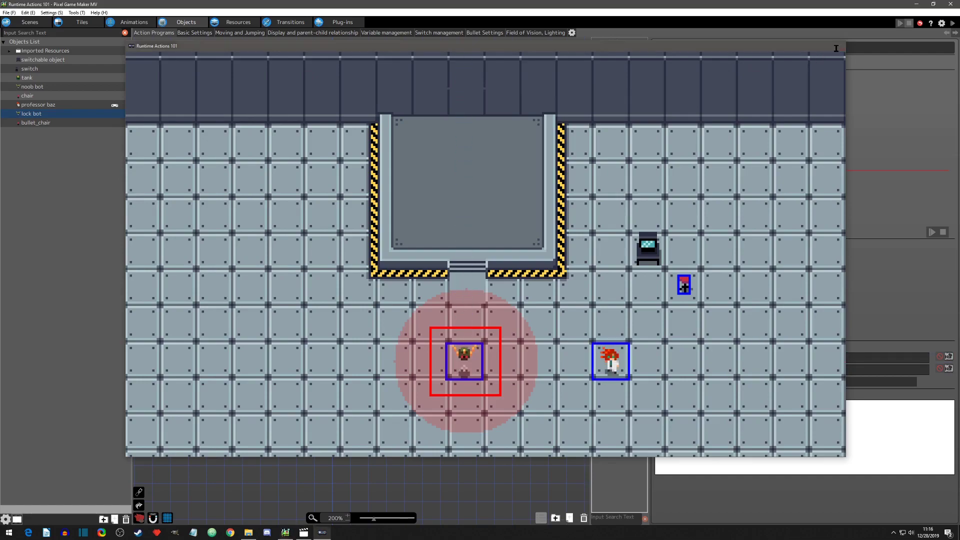
click(837, 46)
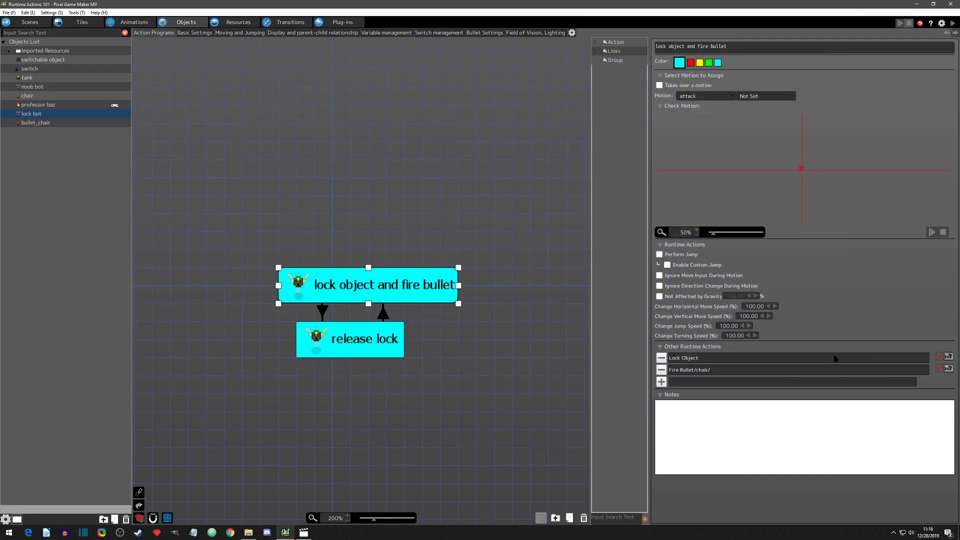
Step: In the scene, set the placed lock bot's Lock Object comparison to Other Variables, using professor baz's isLockable variable
click(950, 358)
click(27, 22)
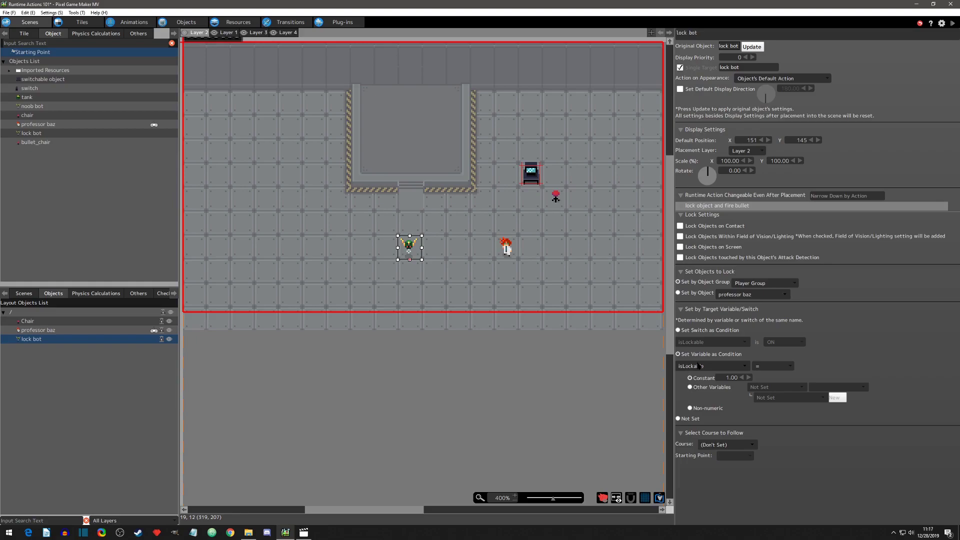
click(691, 388)
click(765, 388)
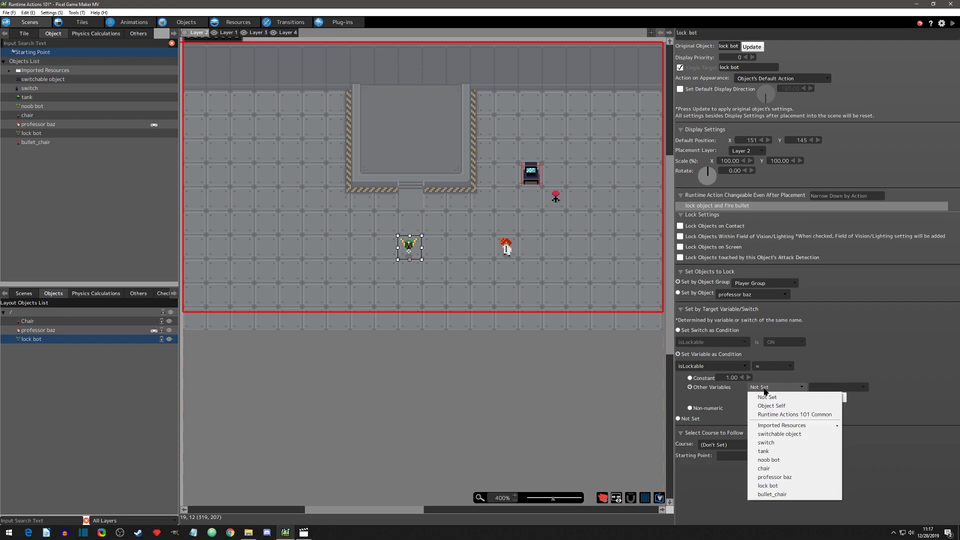
click(771, 478)
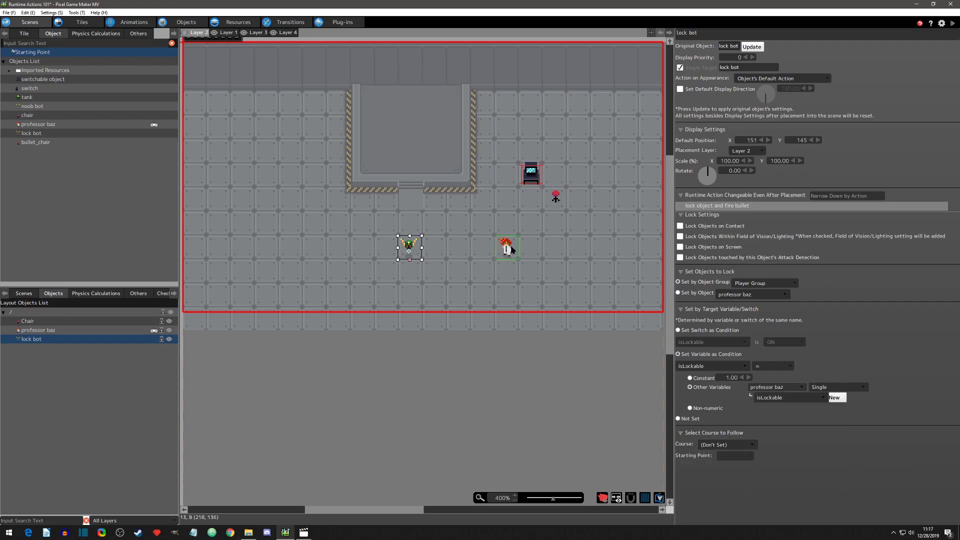
Step: In the Other Variables comparison, choose the placed professor baz instance in place of Single
click(819, 384)
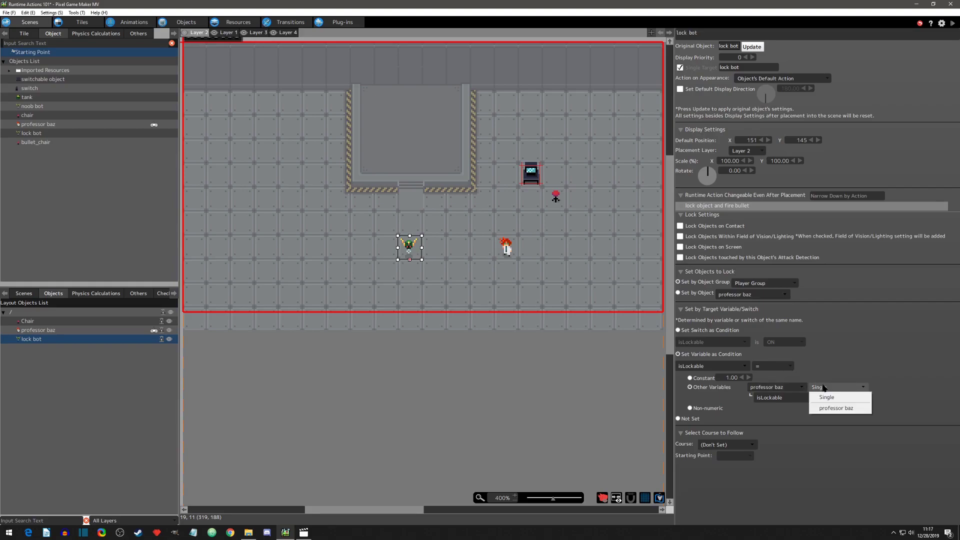
click(835, 409)
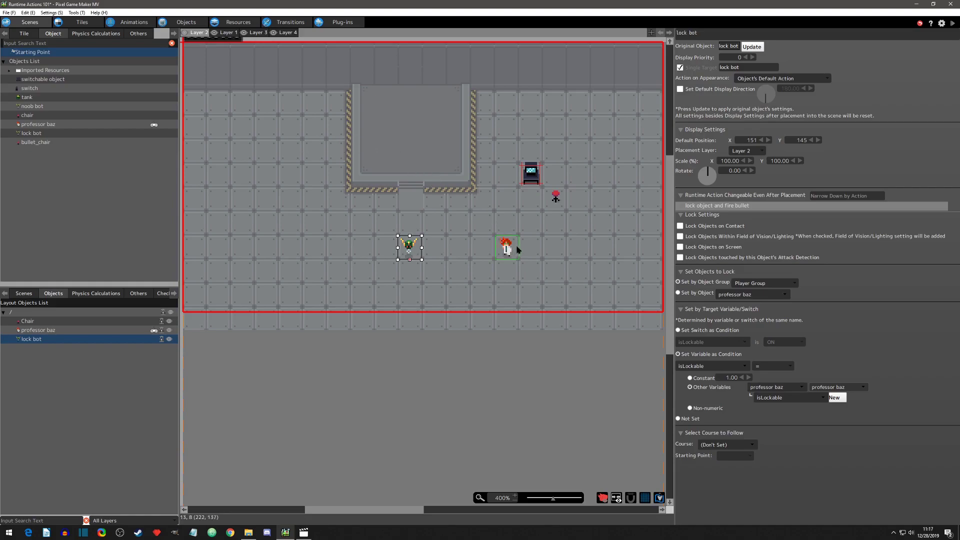
click(829, 387)
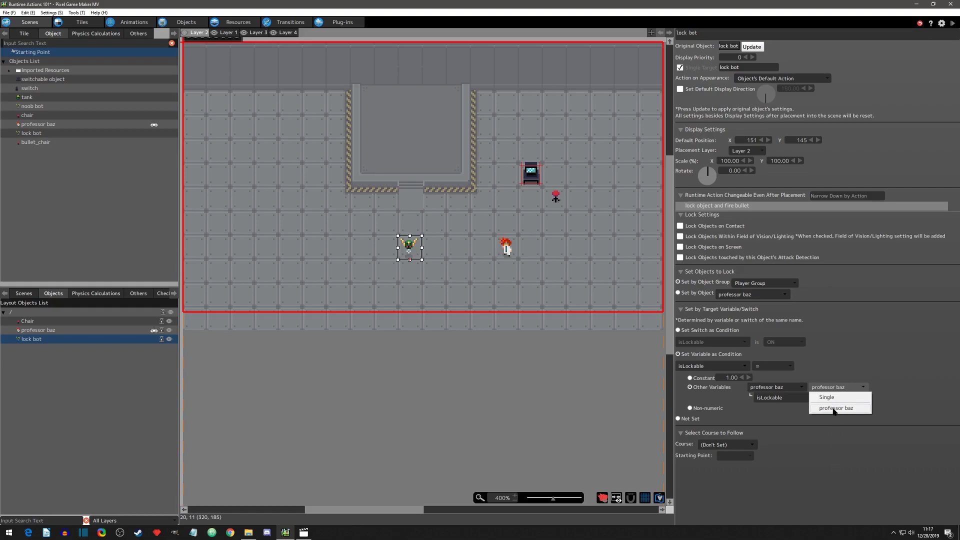
click(833, 409)
Step: Switch the lock bot's isLockable comparison to Constant 1.00 and enable Lock Objects Within Field of Vision/Lighting
click(690, 378)
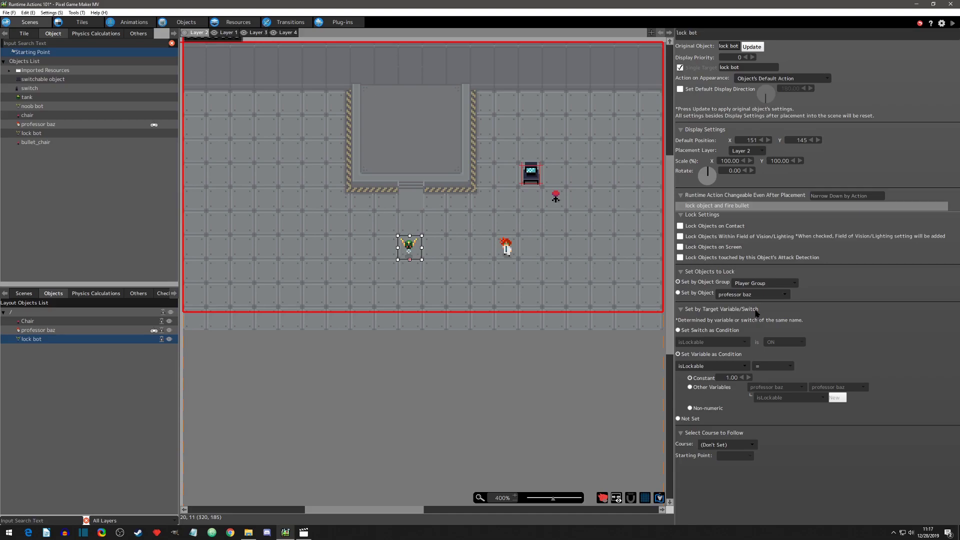
click(679, 237)
Step: Start a test play and walk professor baz to the edge of the lock bot's field of vision
click(952, 23)
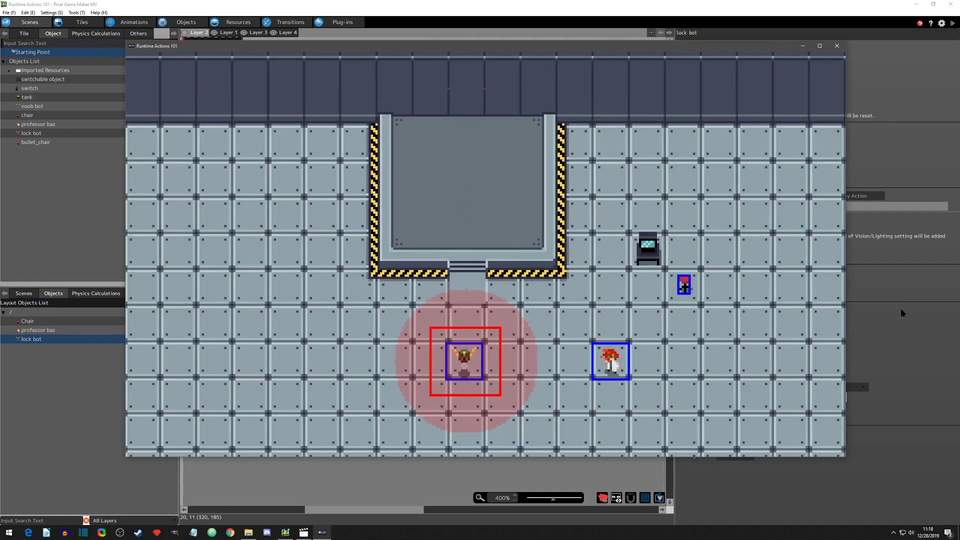
key(Down)
key(Up)
key(Up)
key(Left)
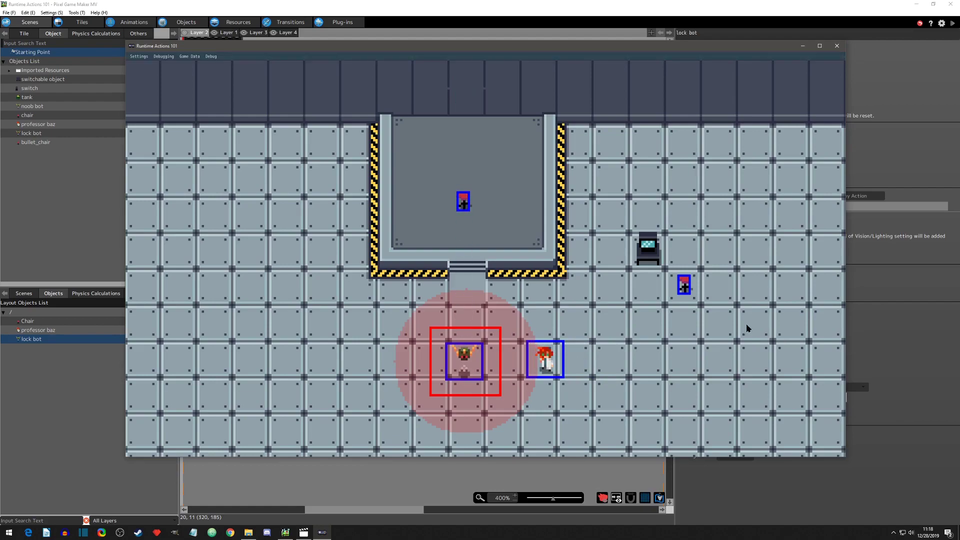
Step: Set professor baz's isLockable variable to 1.00 in the object data and walk him out of the lock bot's field of vision
click(211, 56)
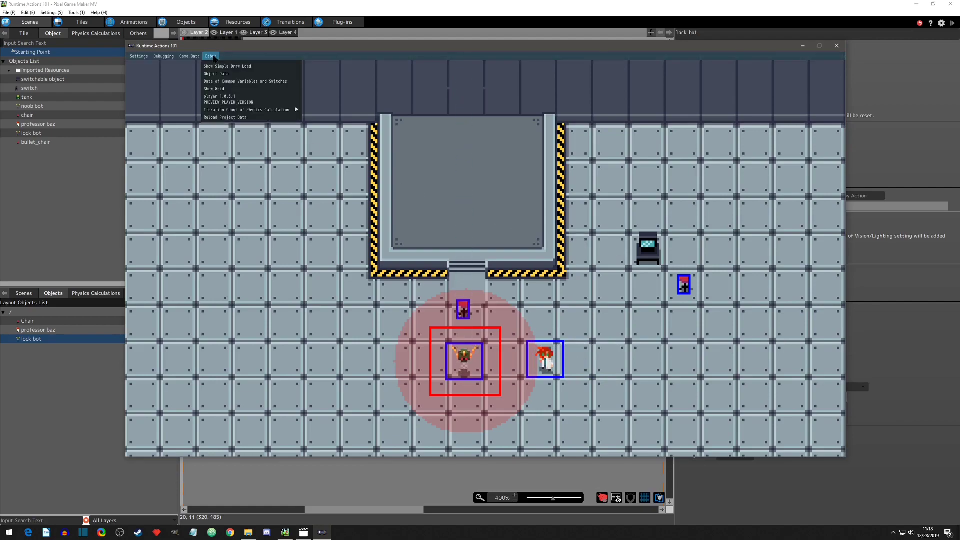
click(210, 83)
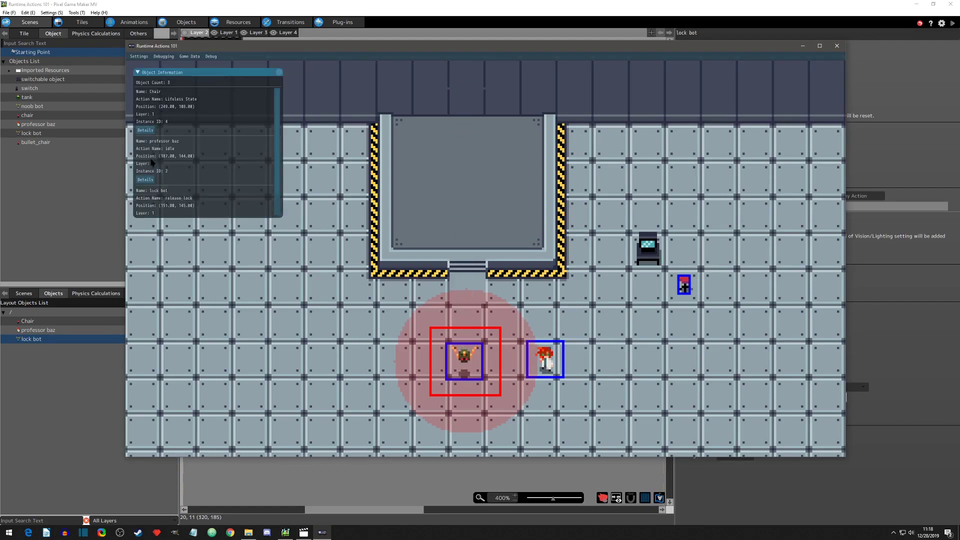
click(195, 178)
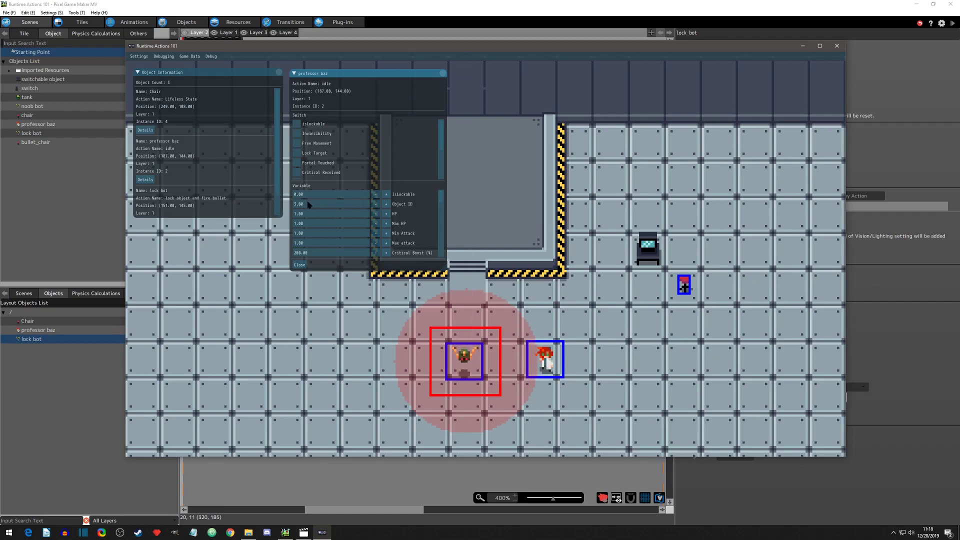
click(387, 195)
key(Right)
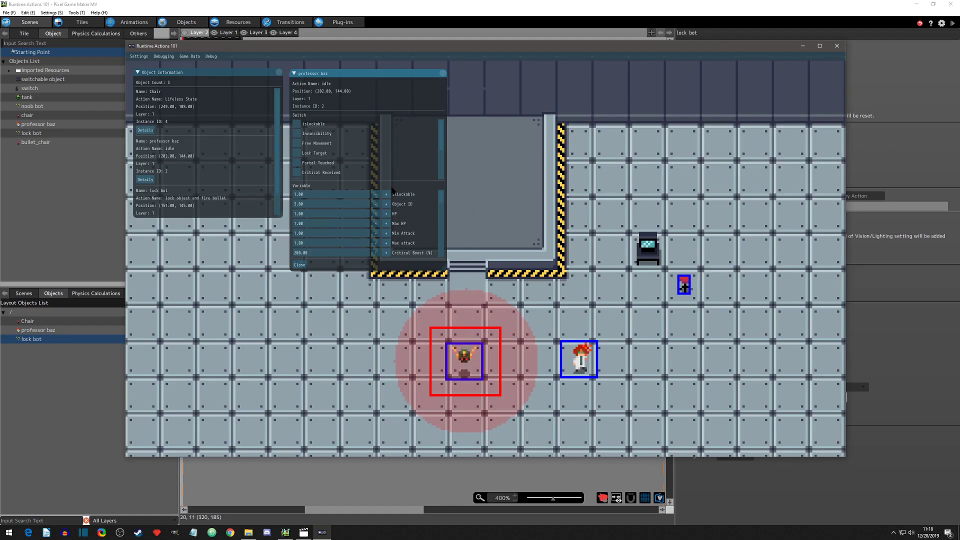
Step: Close professor baz's details and the object information, and end the test play
click(442, 73)
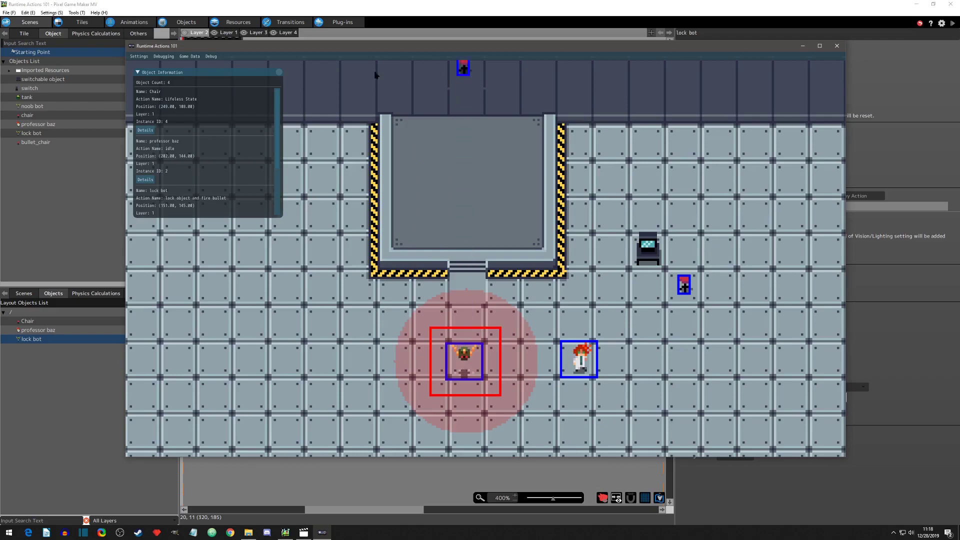
click(279, 73)
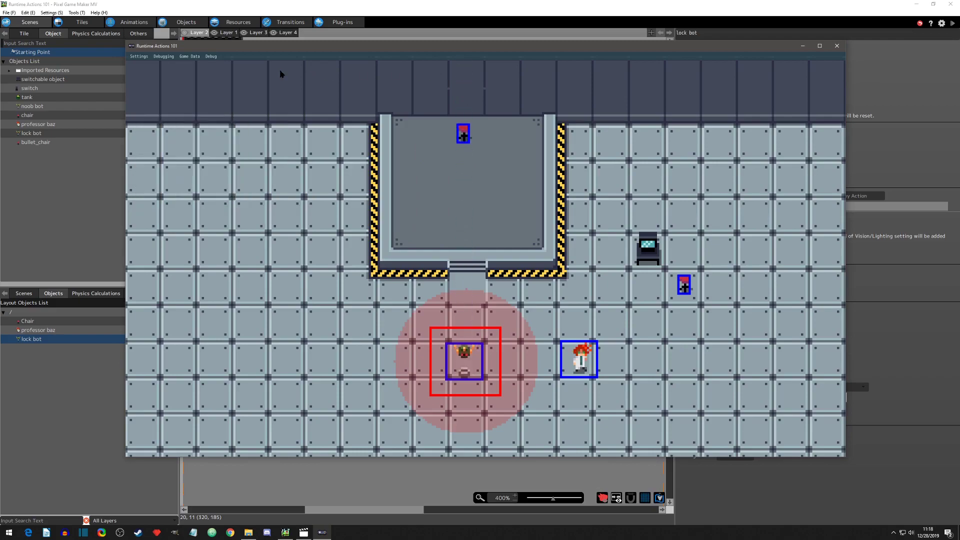
click(836, 46)
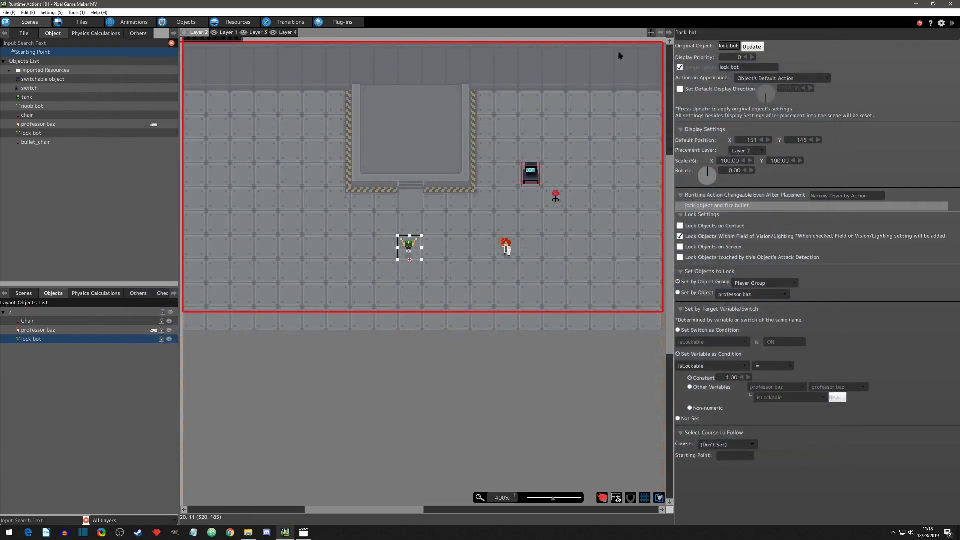
Step: Open the Lock Object settings of the lock bot's lock object and fire bullet action
click(186, 22)
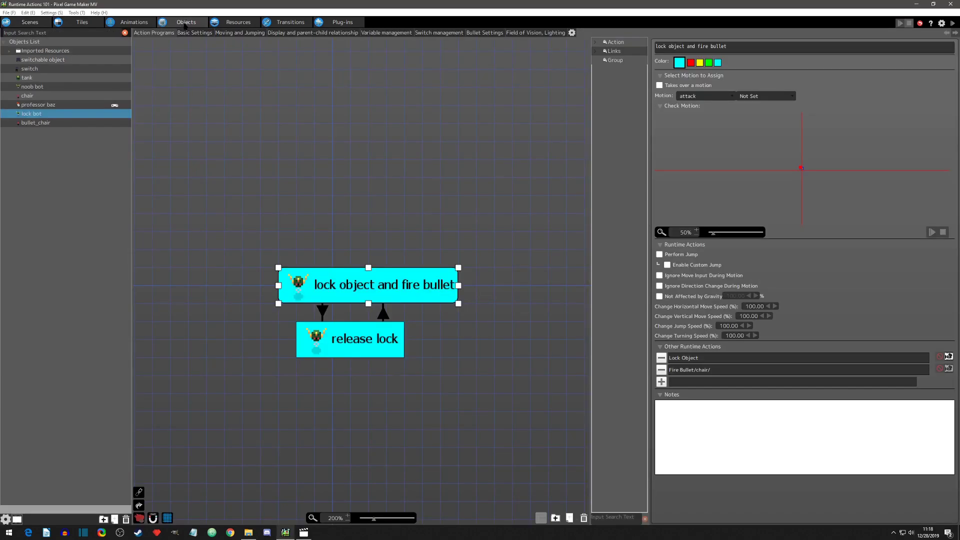
click(767, 360)
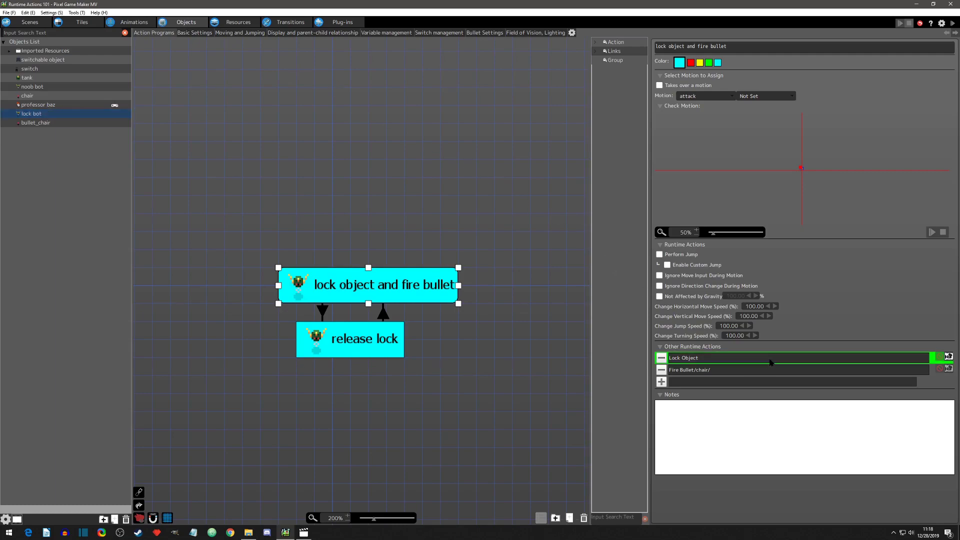